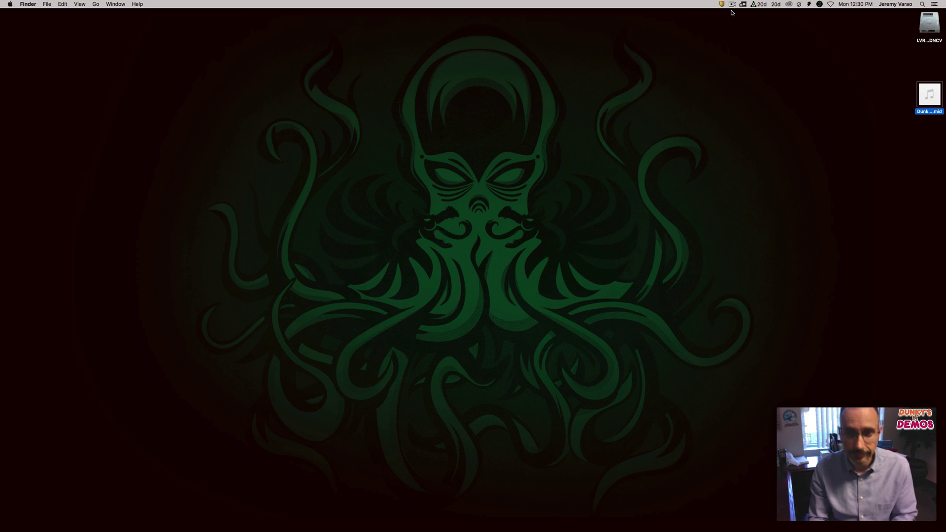
Switch to Logic Pro X and close the untitled EZdrummer drum project without saving
{"action": "key", "text": "super+Tab"}
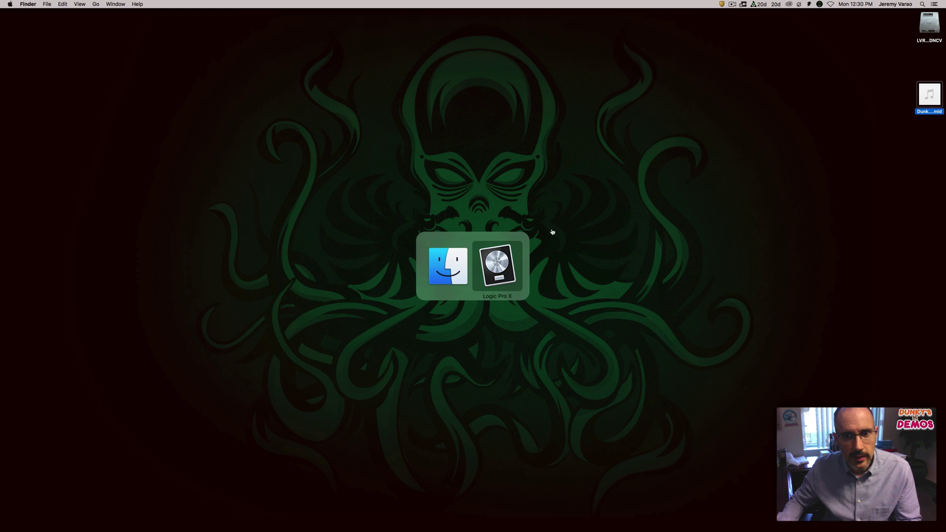
{"action": "left_click", "coordinate": [501, 264]}
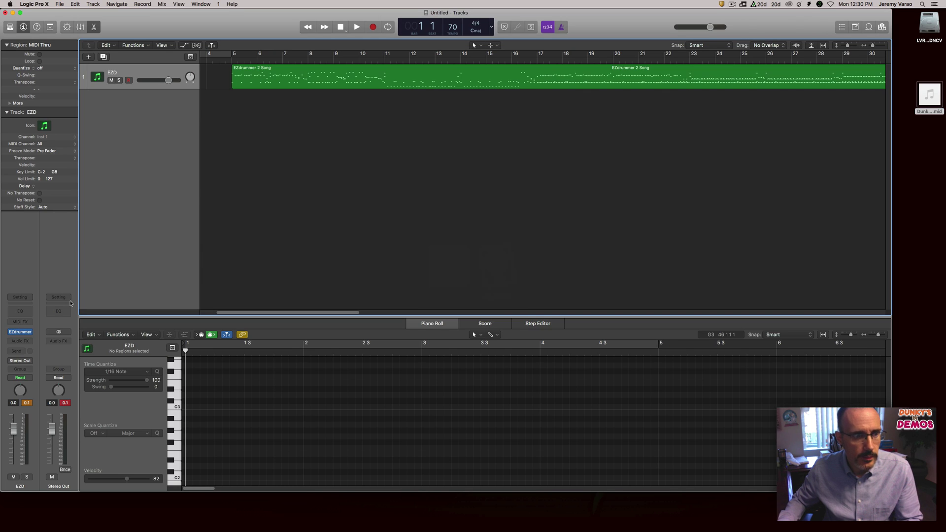
{"action": "left_click", "coordinate": [279, 81]}
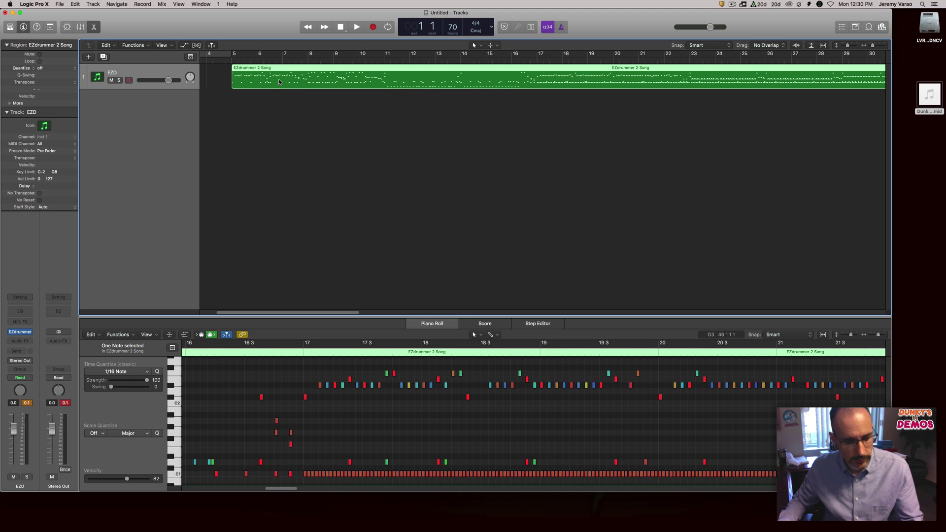
{"action": "key", "text": "super+q"}
{"action": "left_click", "coordinate": [437, 169]}
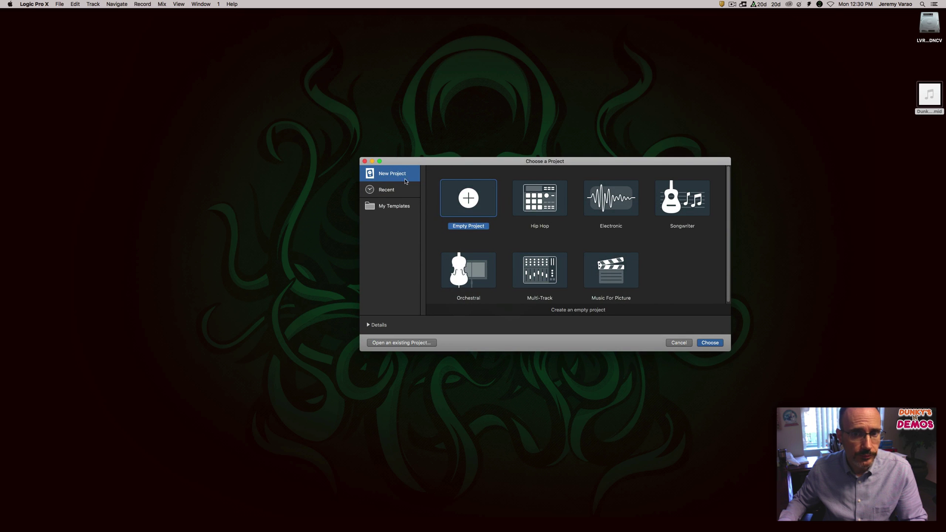
Create an empty project with a Software Instrument track using EZdrummer in Stereo
{"action": "key", "text": "Escape"}
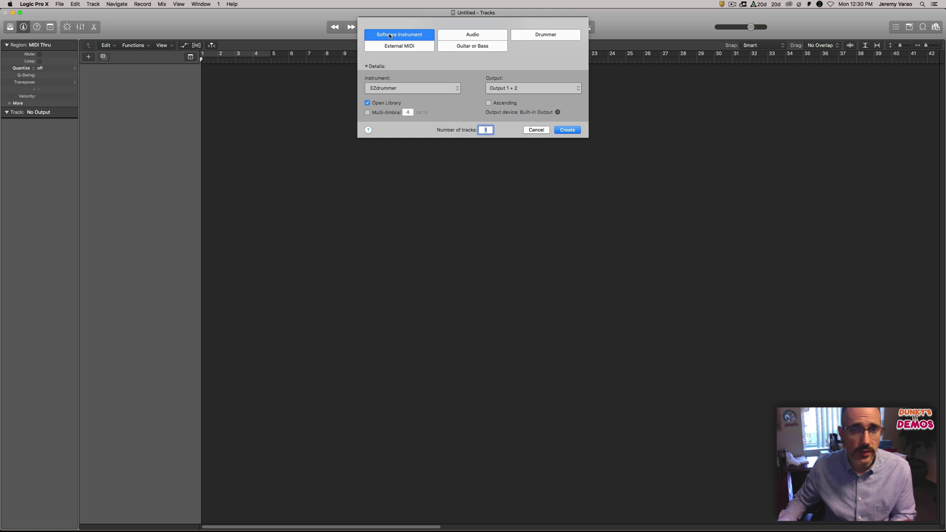
{"action": "left_click", "coordinate": [413, 87]}
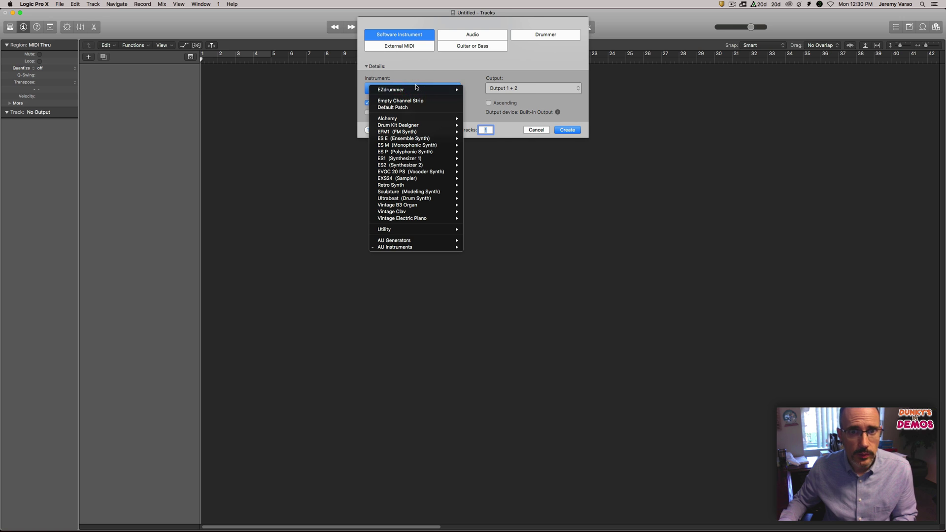
{"action": "mouse_move", "coordinate": [416, 91]}
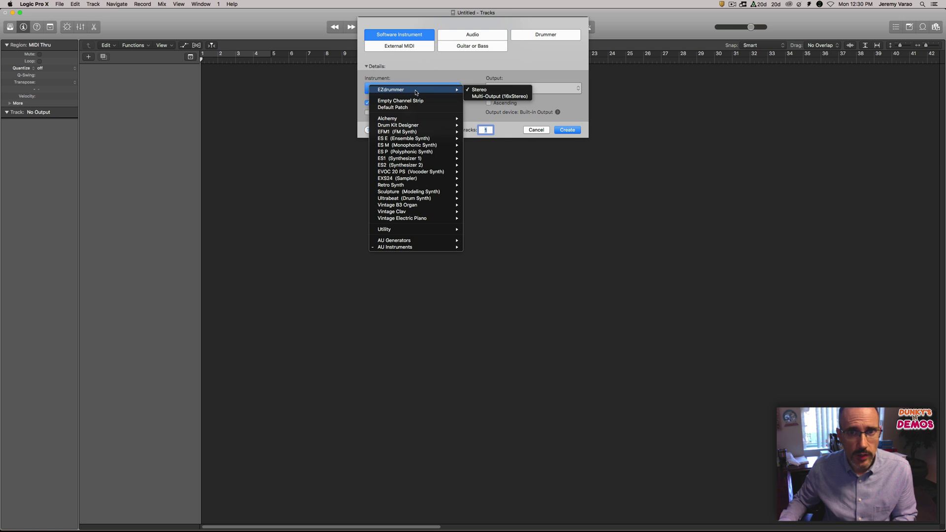
{"action": "left_click", "coordinate": [492, 90]}
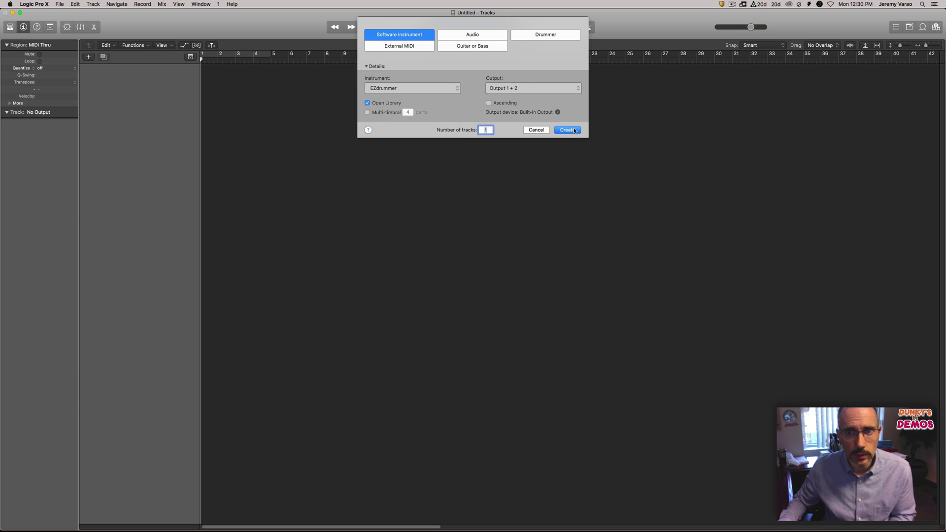
{"action": "left_click", "coordinate": [569, 130]}
{"action": "left_click", "coordinate": [559, 102]}
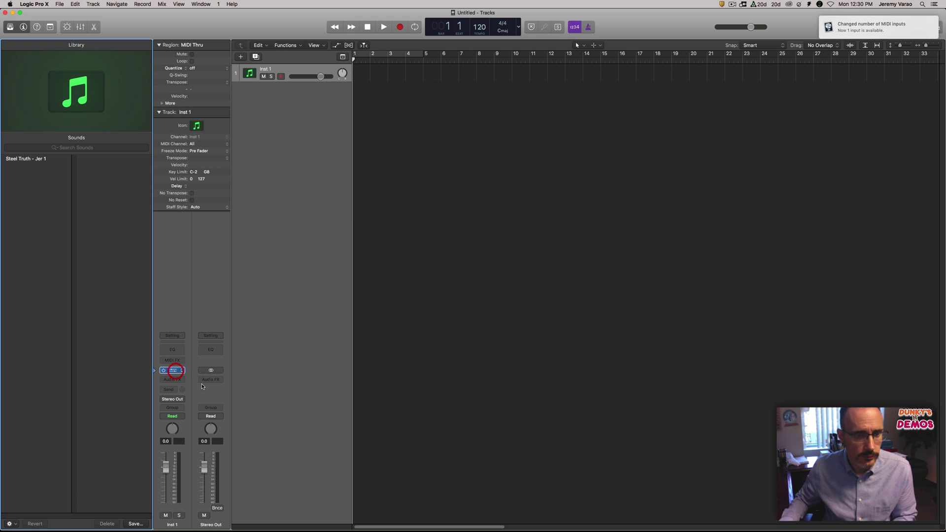
Open EZdrummer 2 on Inst 1, hide the library, and show its Mixer with the Modern Basic kit
{"action": "left_click", "coordinate": [172, 370]}
{"action": "left_click", "coordinate": [10, 27]}
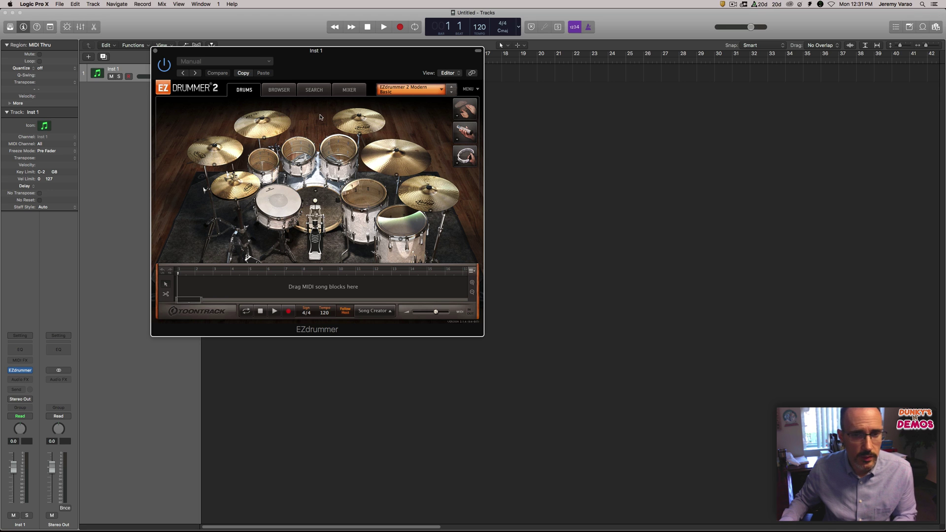
{"action": "left_click", "coordinate": [353, 91]}
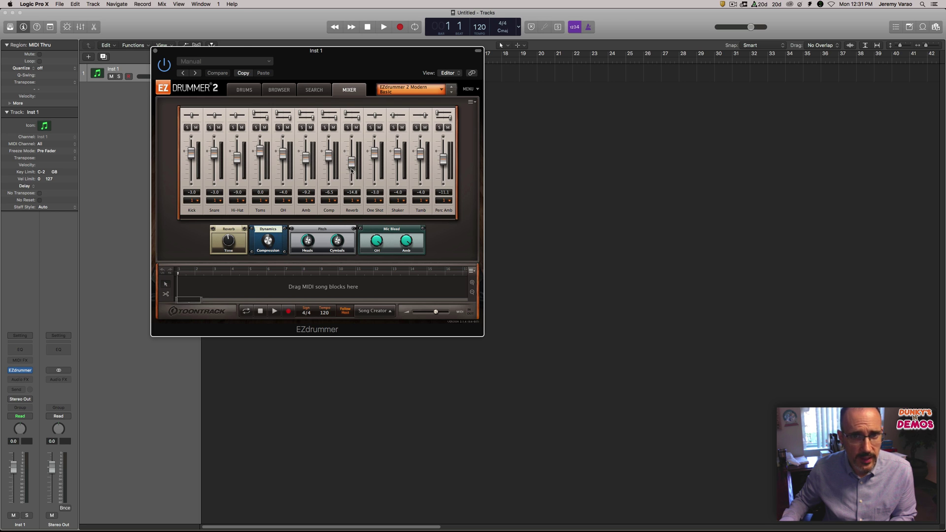
{"action": "left_click_drag", "start_coordinate": [307, 53], "coordinate": [362, 112]}
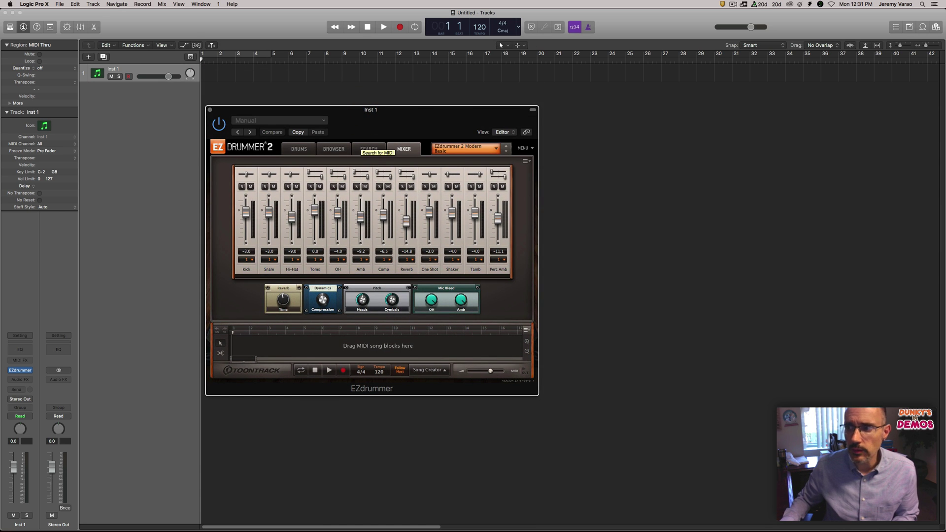
Import the drum MIDI file from the desktop onto Inst 1 as an EZdrummer 2 Song region
{"action": "left_click_drag", "start_coordinate": [939, 526], "coordinate": [907, 519]}
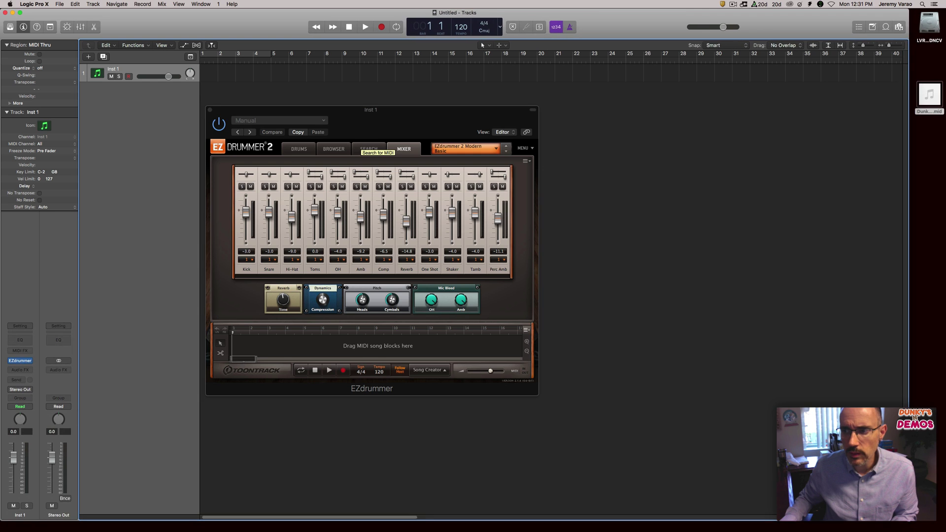
{"action": "left_click_drag", "start_coordinate": [928, 108], "coordinate": [287, 71]}
{"action": "left_click", "coordinate": [536, 186]}
Play the song from bar 4 with the Mixer open, then stop and close EZdrummer
{"action": "left_click", "coordinate": [256, 60]}
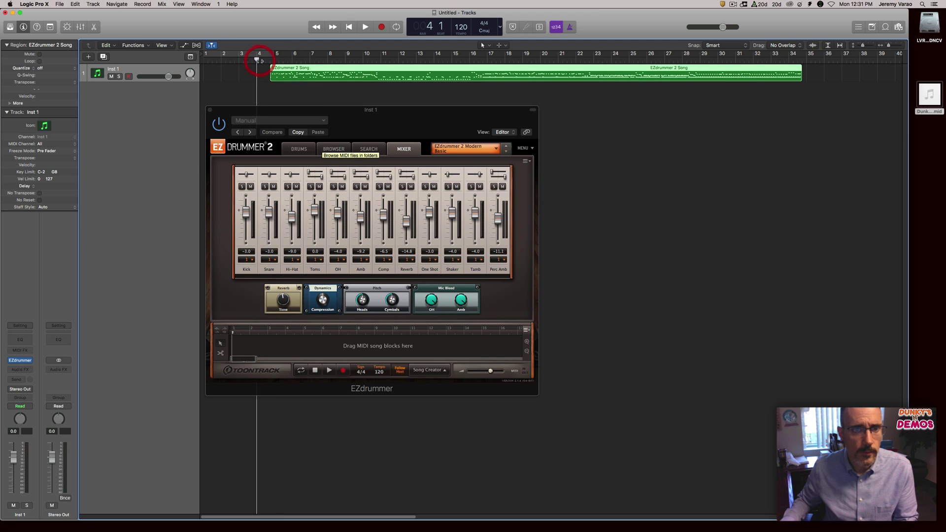
{"action": "key", "text": "space"}
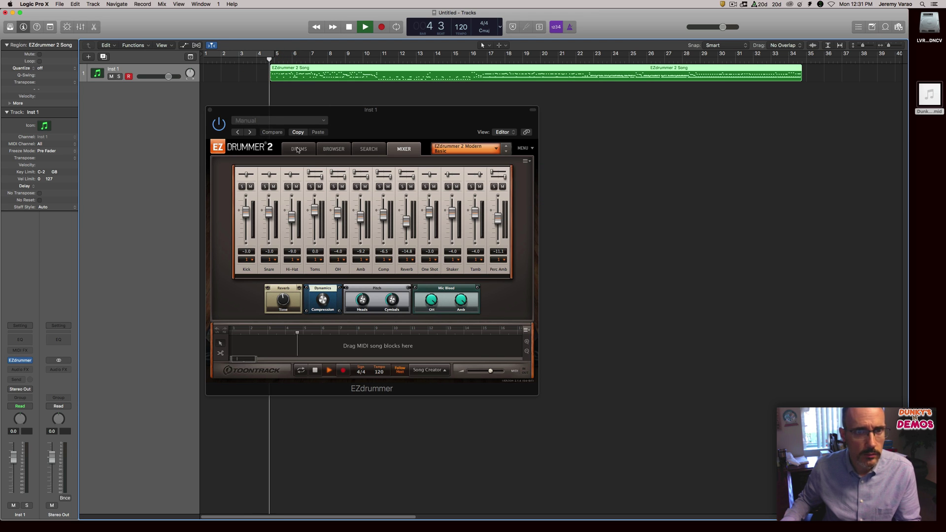
{"action": "key", "text": "x"}
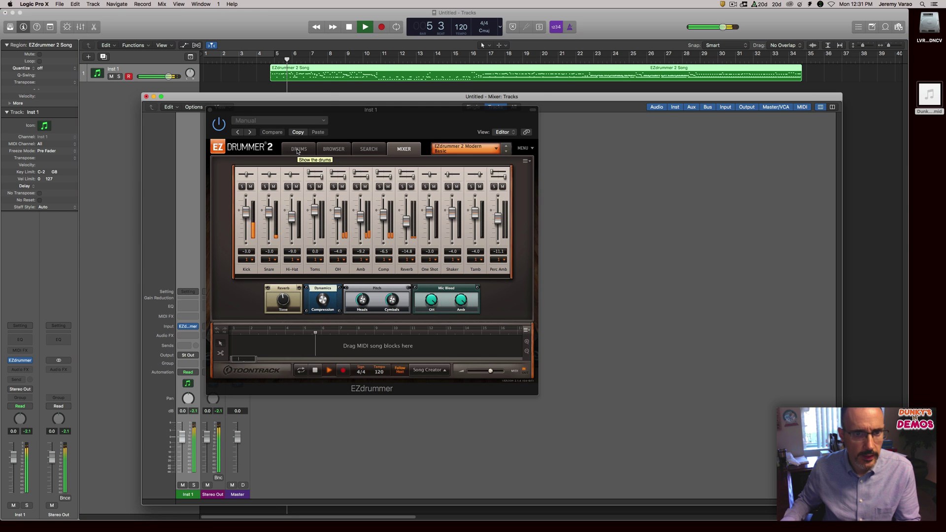
{"action": "left_click_drag", "start_coordinate": [339, 120], "coordinate": [614, 163]}
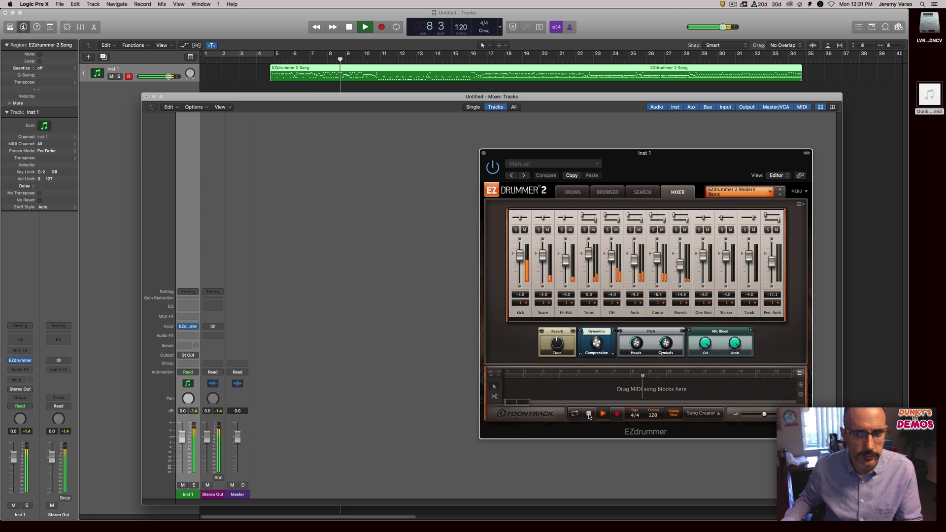
{"action": "left_click", "coordinate": [349, 27]}
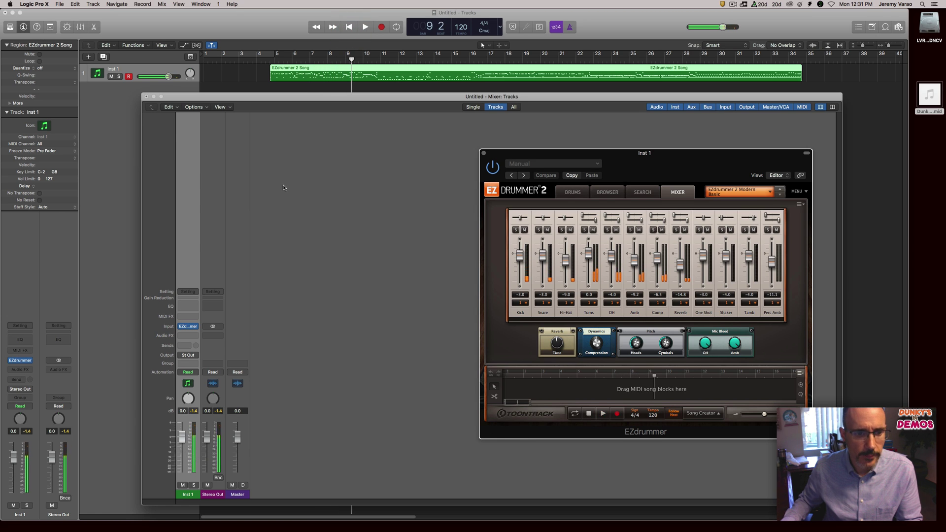
{"action": "left_click_drag", "start_coordinate": [572, 152], "coordinate": [419, 112]}
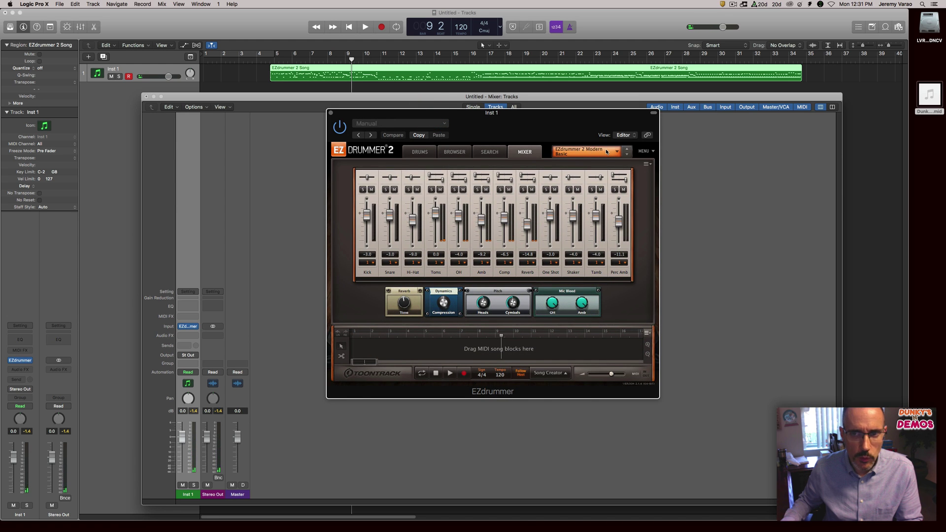
{"action": "left_click_drag", "start_coordinate": [544, 115], "coordinate": [602, 99]}
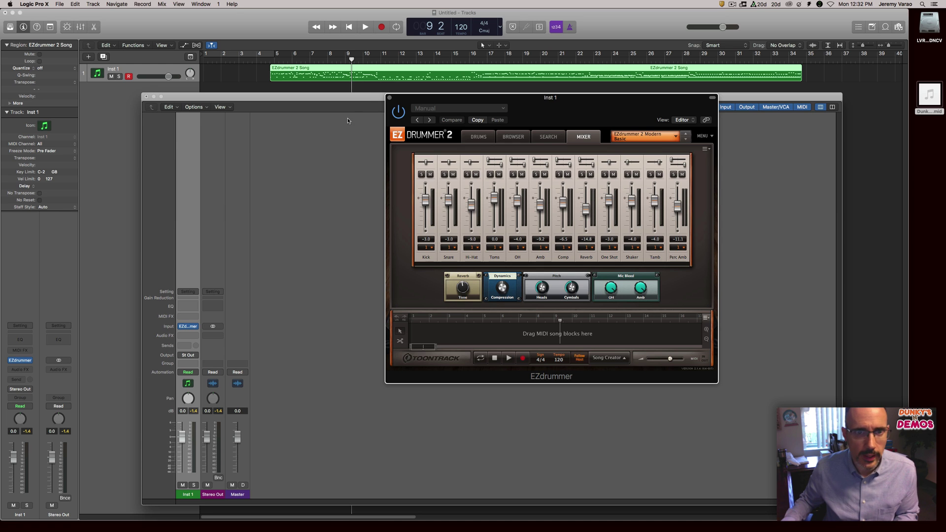
{"action": "left_click", "coordinate": [389, 97]}
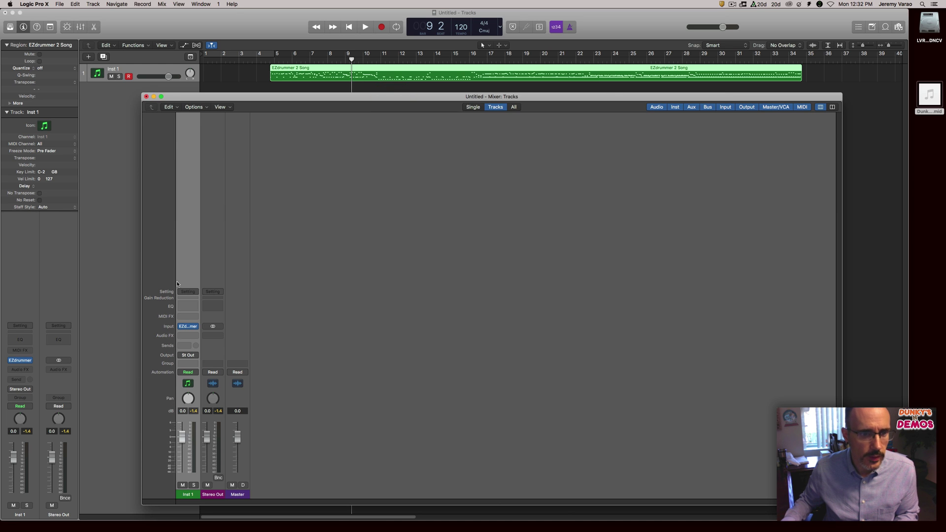
Try EZdrummer's multi-output and alternative instrument choices in the Inst 1 instrument slot
{"action": "left_click", "coordinate": [199, 327]}
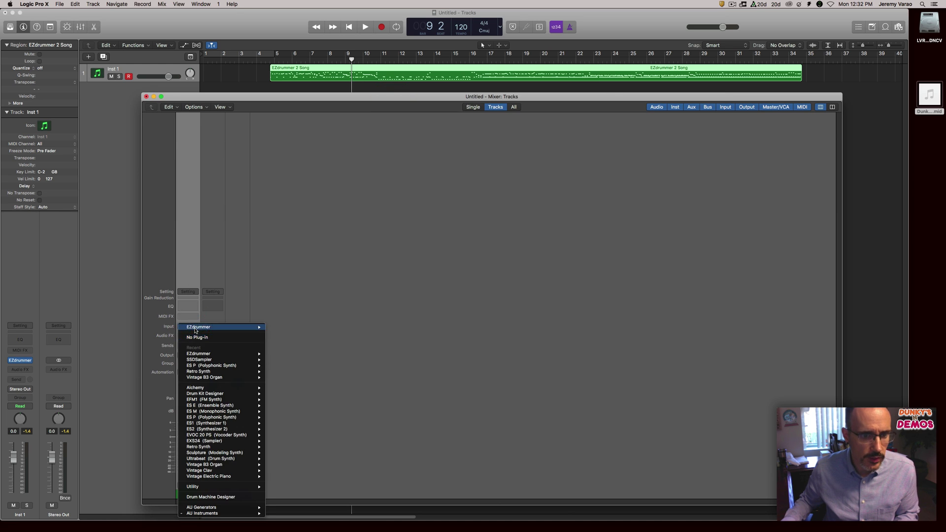
{"action": "left_click", "coordinate": [274, 333]}
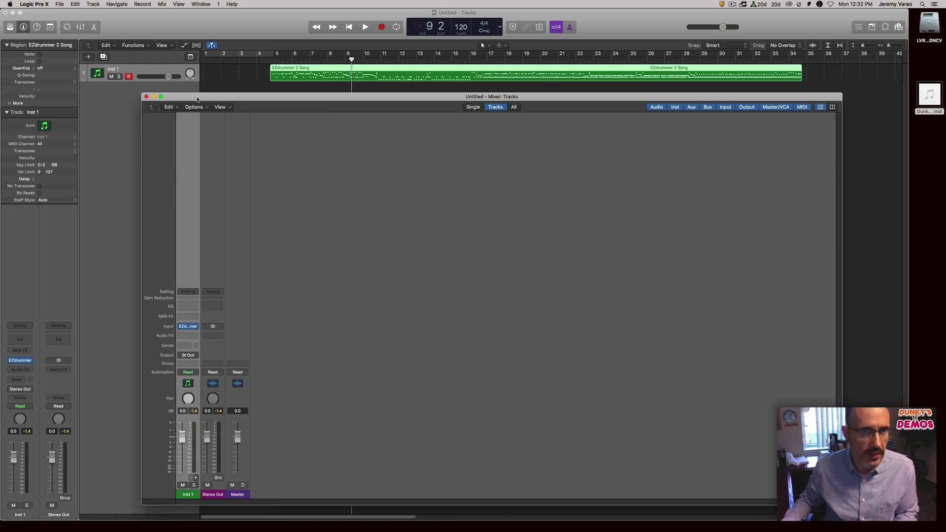
{"action": "left_click_drag", "start_coordinate": [199, 97], "coordinate": [191, 85]}
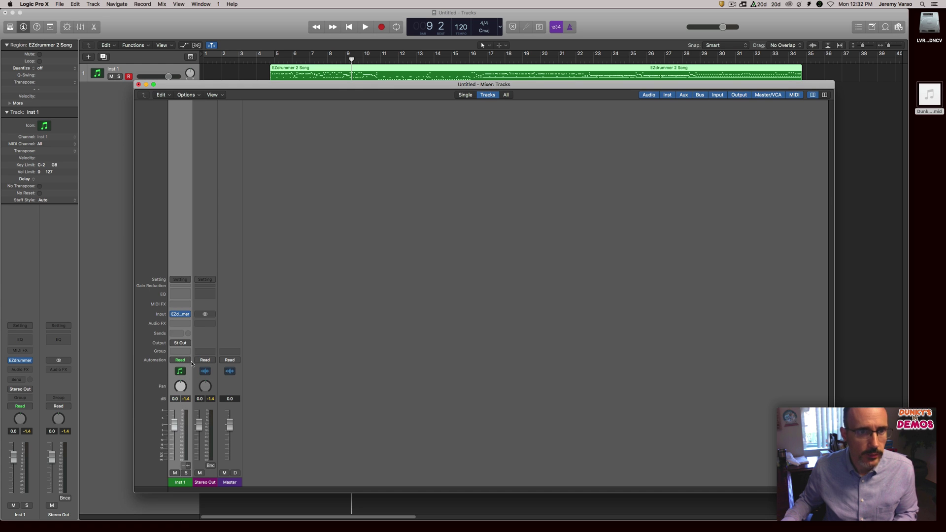
{"action": "mouse_move", "coordinate": [180, 315]}
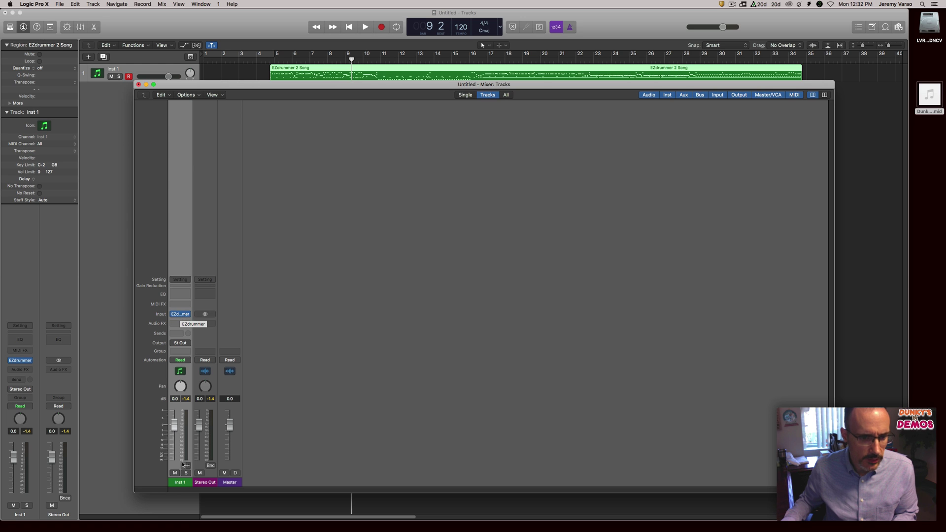
{"action": "left_click", "coordinate": [187, 311]}
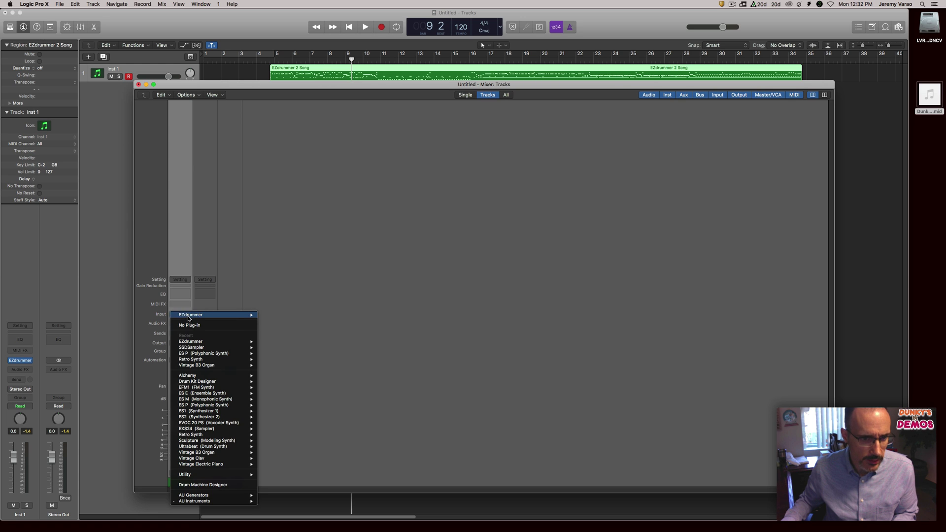
{"action": "left_click", "coordinate": [268, 316]}
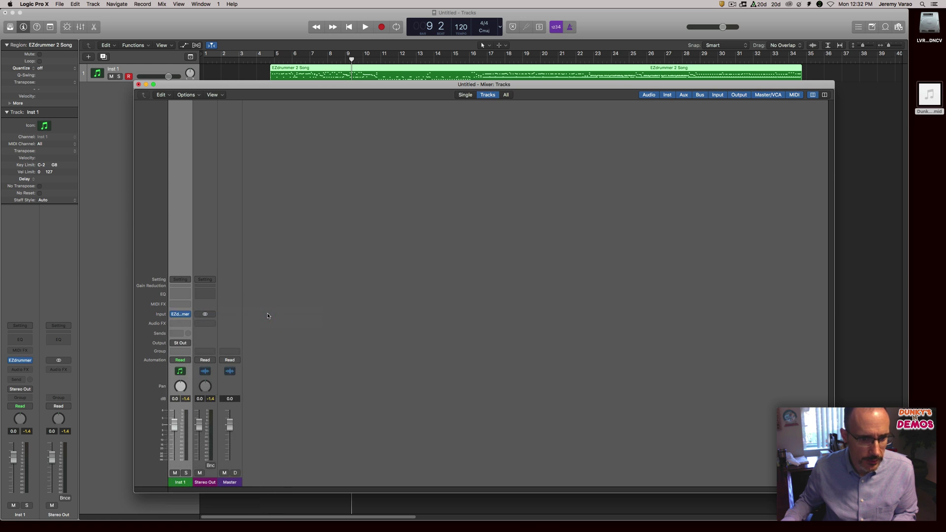
Load EZdrummer as Multi-Output (16xStereo) on Inst 1 and open its plug-in window
{"action": "left_click", "coordinate": [180, 313]}
{"action": "mouse_move", "coordinate": [217, 315]}
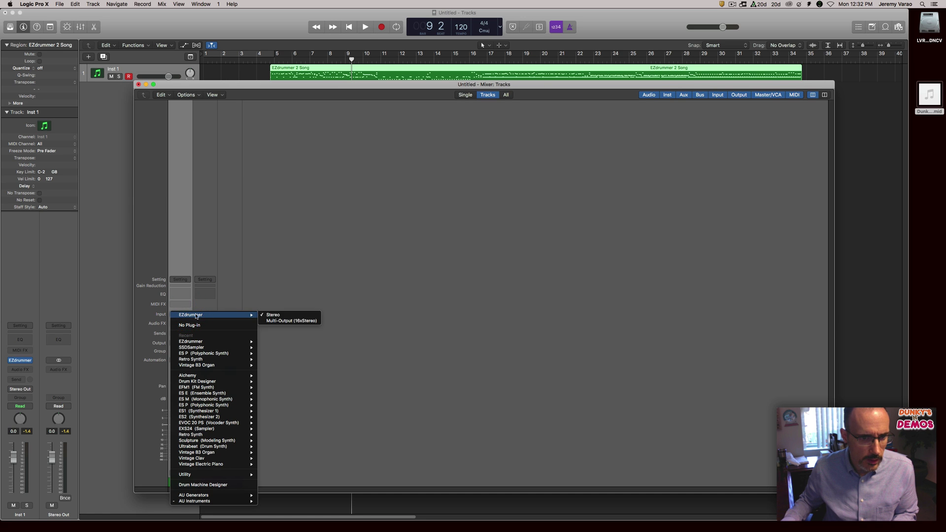
{"action": "left_click", "coordinate": [274, 320]}
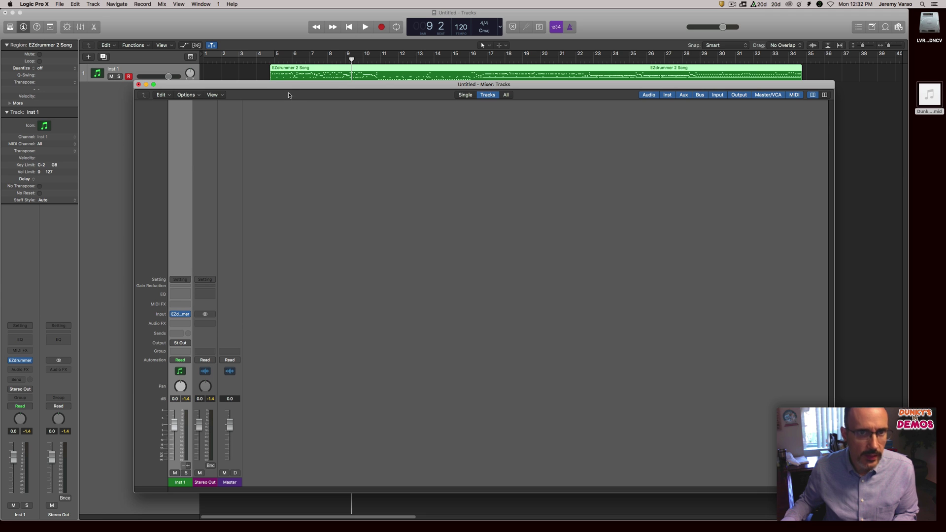
{"action": "left_click", "coordinate": [180, 314]}
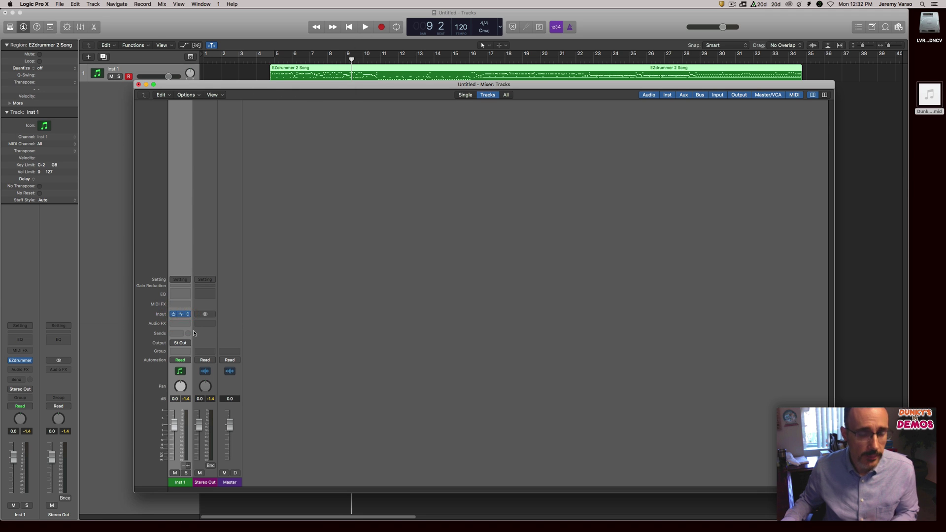
{"action": "left_click_drag", "start_coordinate": [221, 41], "coordinate": [275, 78]}
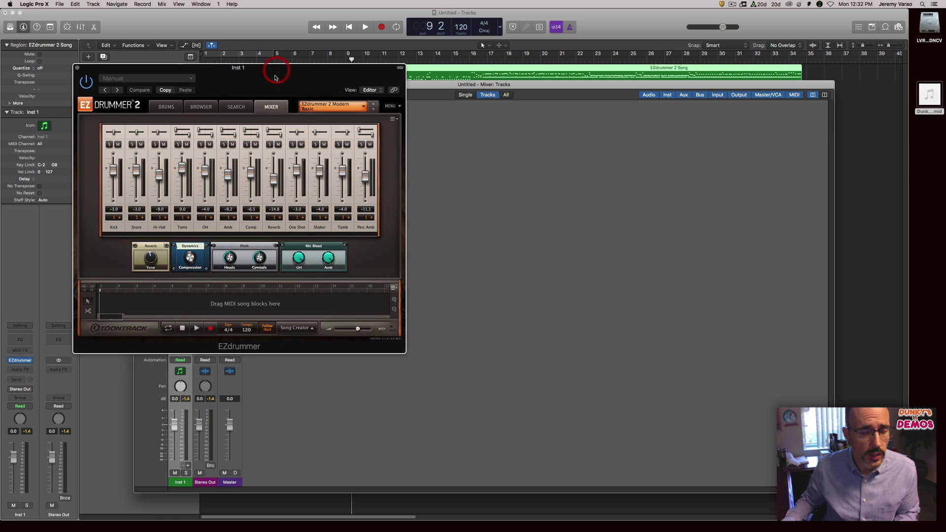
Load the EZdrummer 2 Modern > Original Mix mixer preset and move the window right
{"action": "left_click", "coordinate": [314, 109]}
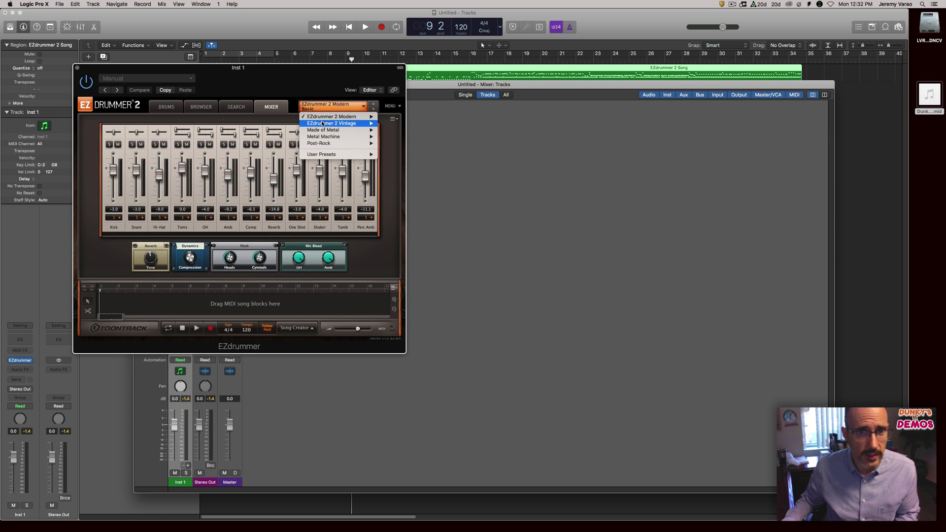
{"action": "mouse_move", "coordinate": [326, 122]}
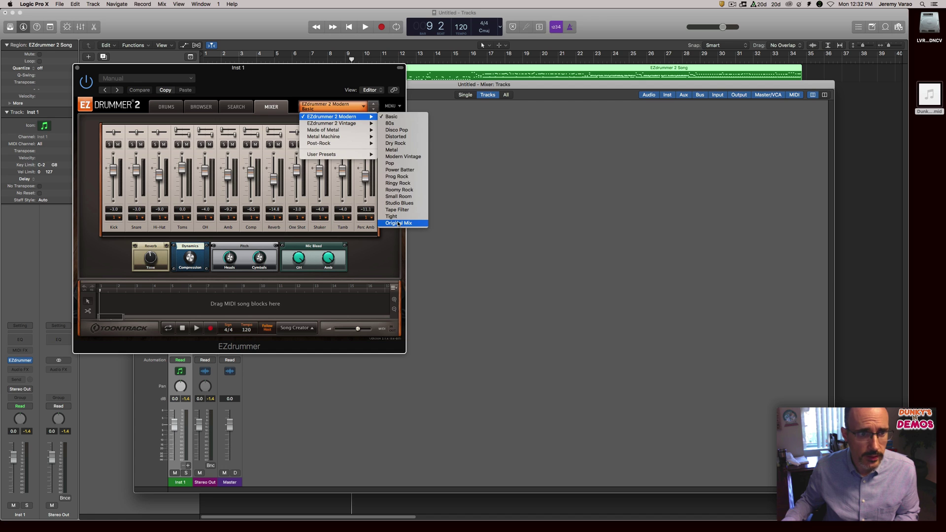
{"action": "left_click", "coordinate": [195, 193]}
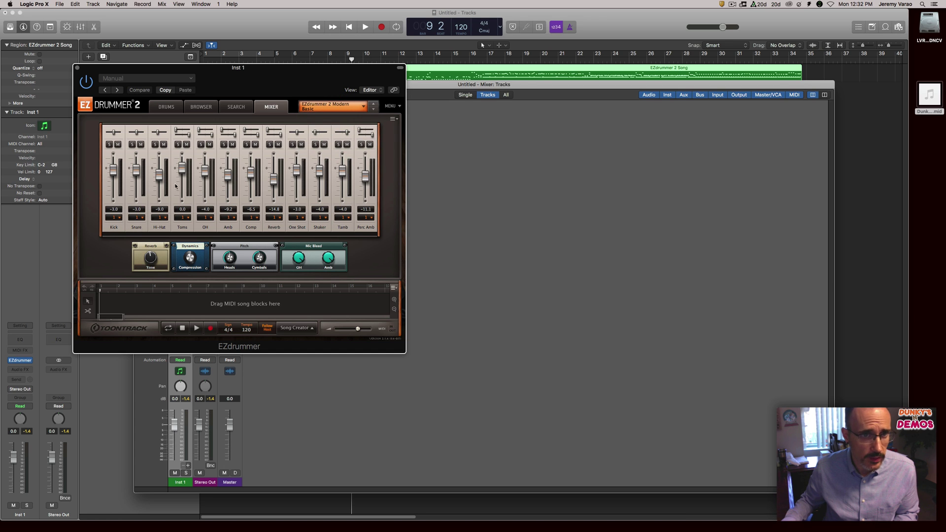
{"action": "left_click", "coordinate": [364, 107]}
{"action": "mouse_move", "coordinate": [362, 117]}
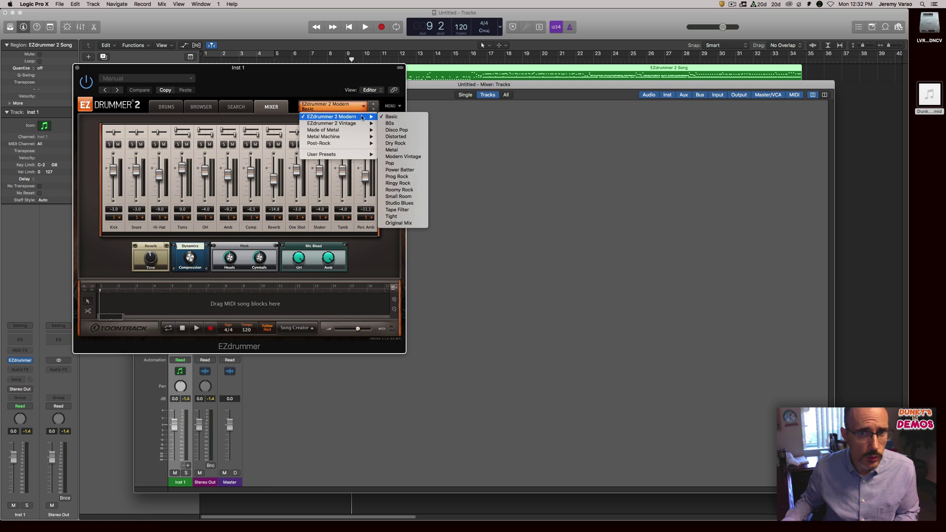
{"action": "left_click", "coordinate": [392, 223]}
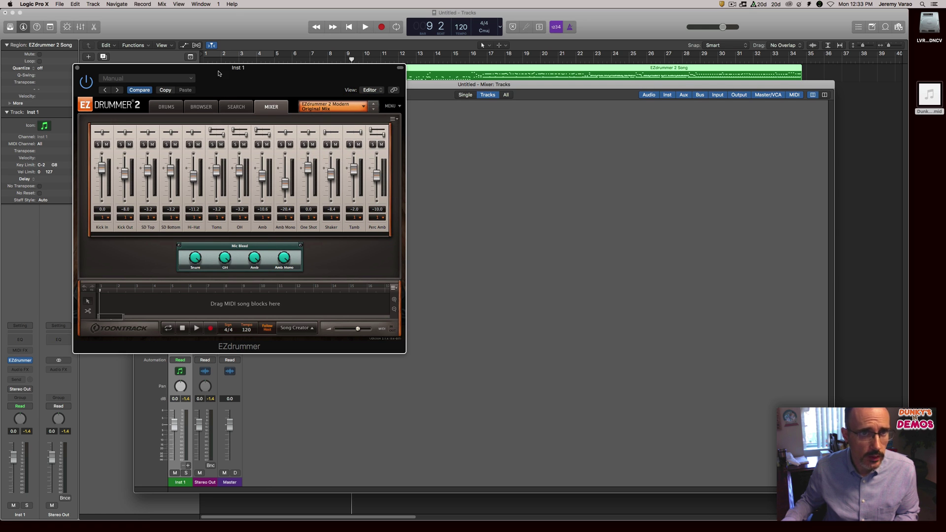
{"action": "left_click_drag", "start_coordinate": [218, 70], "coordinate": [516, 78]}
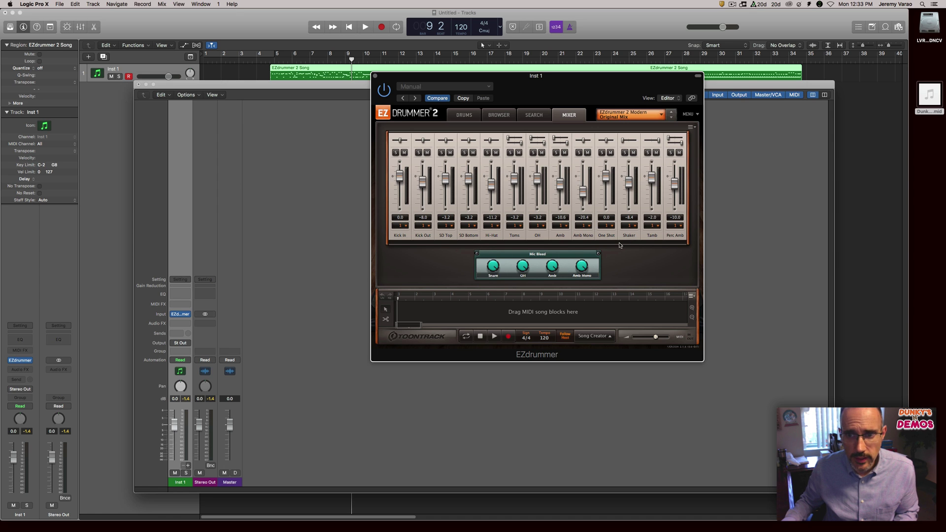
Step through the new mixer channels from Amb Mono back to Kick In
{"action": "left_click_drag", "start_coordinate": [607, 240], "coordinate": [665, 240]}
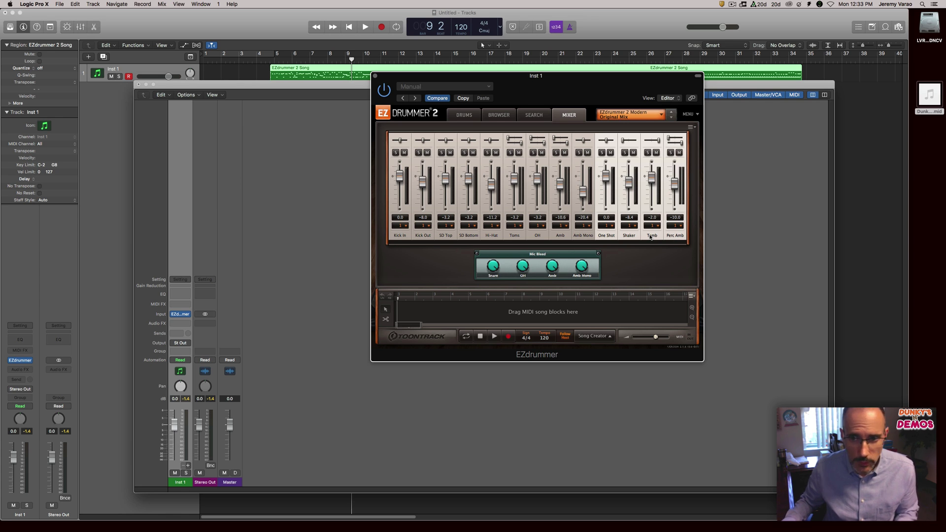
{"action": "left_click", "coordinate": [583, 235]}
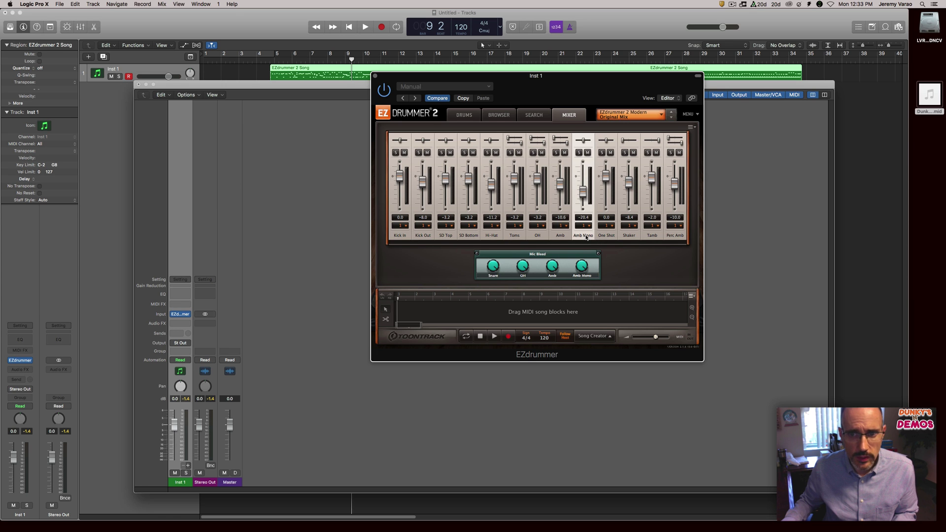
{"action": "left_click", "coordinate": [560, 235]}
{"action": "left_click", "coordinate": [537, 236]}
{"action": "left_click", "coordinate": [510, 236]}
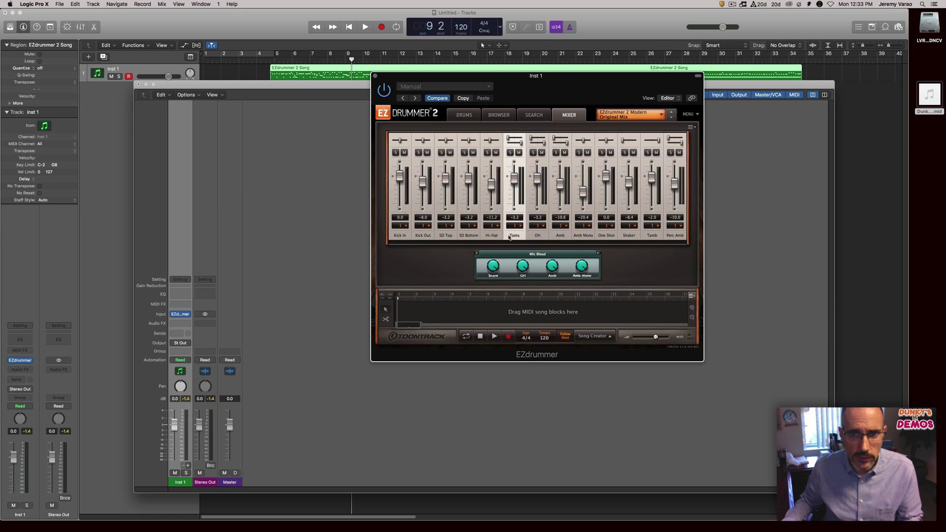
{"action": "left_click", "coordinate": [491, 235]}
{"action": "left_click", "coordinate": [469, 236]}
{"action": "left_click", "coordinate": [446, 235]}
{"action": "left_click", "coordinate": [422, 235]}
{"action": "left_click", "coordinate": [399, 235]}
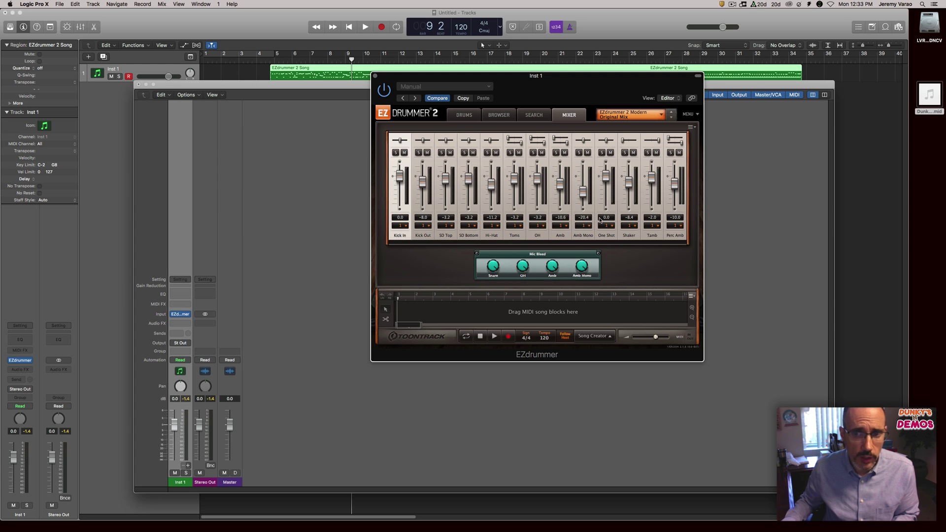
Add aux strips, Aux 1 onward, for EZdrummer's outputs 3-4 through 15-16
{"action": "left_click", "coordinate": [186, 465]}
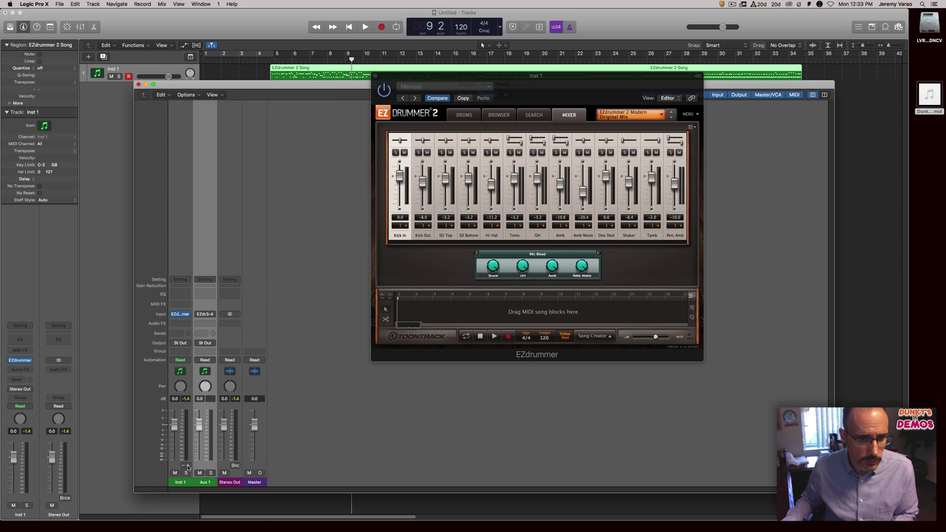
{"action": "left_click", "coordinate": [187, 466]}
{"action": "left_click", "coordinate": [187, 466]}
{"action": "left_click", "coordinate": [186, 466]}
{"action": "left_click", "coordinate": [186, 466]}
{"action": "left_click", "coordinate": [187, 465]}
{"action": "left_click", "coordinate": [187, 465]}
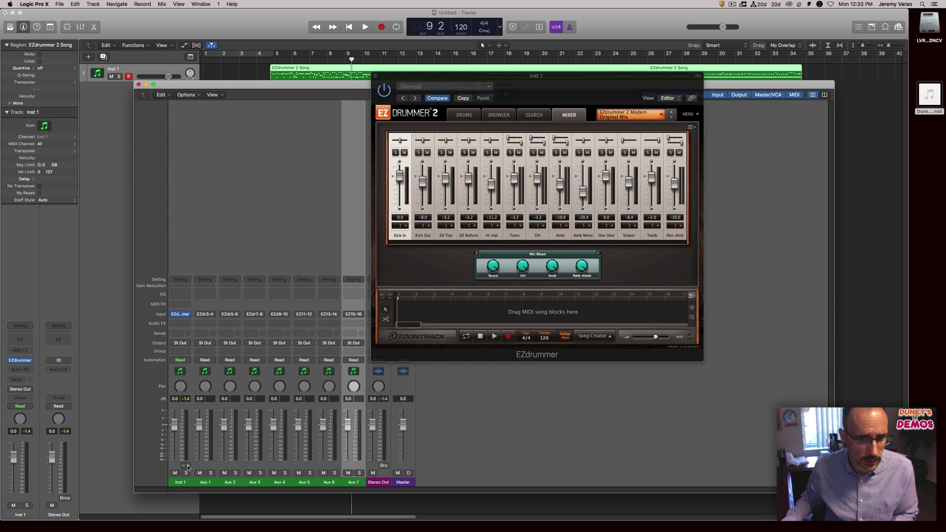
{"action": "left_click", "coordinate": [188, 465]}
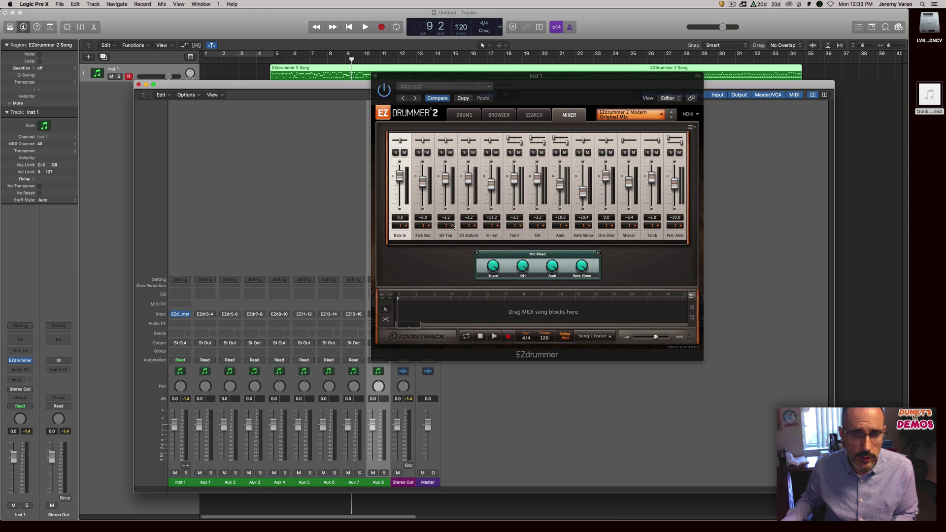
Name the strips Kick In, Kick Out, SD Top, SD Bottom, Hats, Toms, OH and Amb mono
{"action": "double_click", "coordinate": [181, 483]}
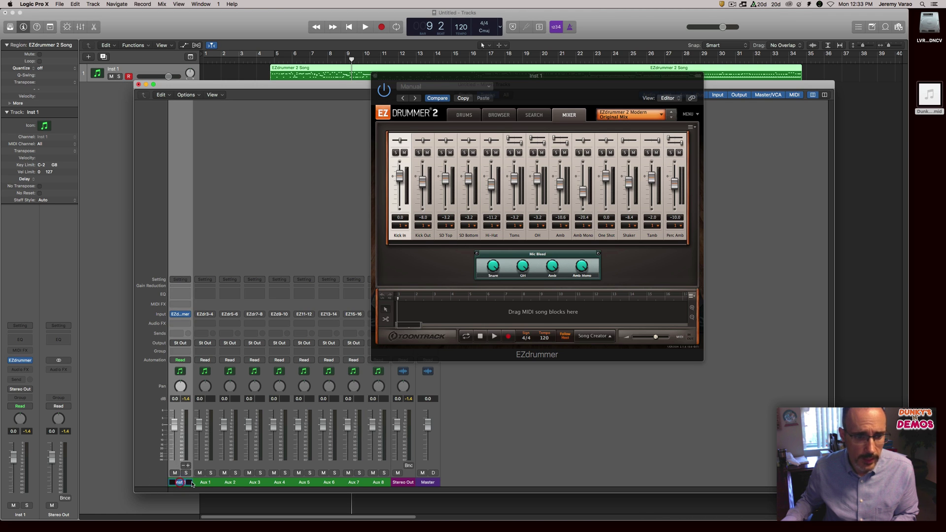
{"action": "type", "text": "Kick In"}
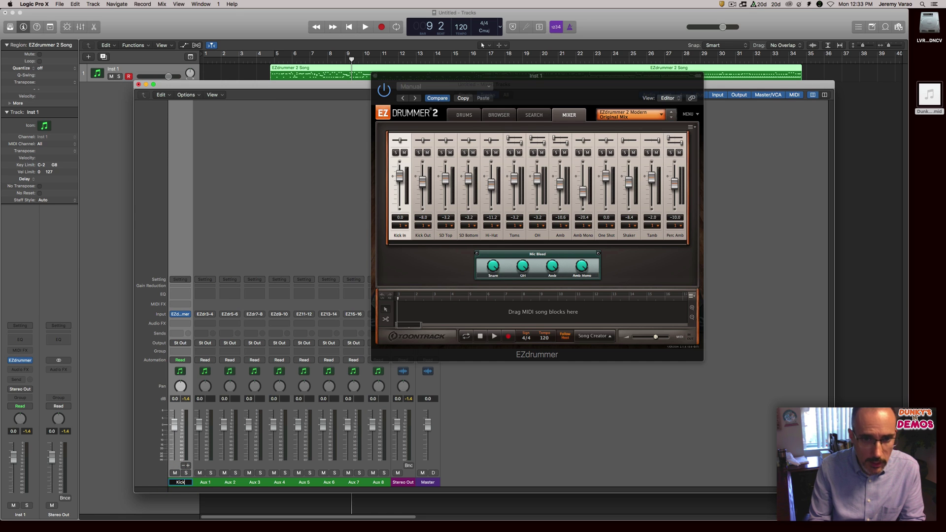
{"action": "key", "text": "Tab"}
{"action": "type", "text": "Kick Out"}
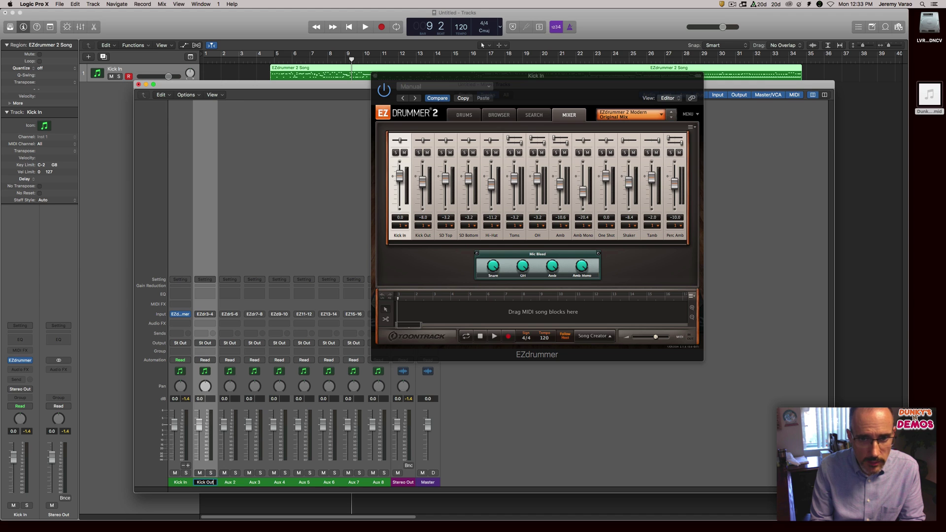
{"action": "key", "text": "Tab"}
{"action": "type", "text": "SD Top"}
{"action": "key", "text": "Tab"}
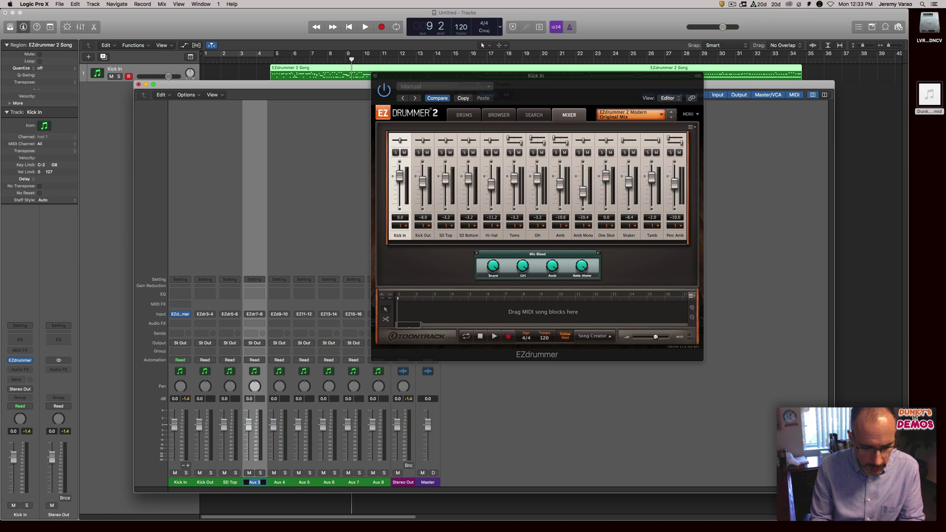
{"action": "type", "text": "SD Bottom"}
{"action": "key", "text": "Tab"}
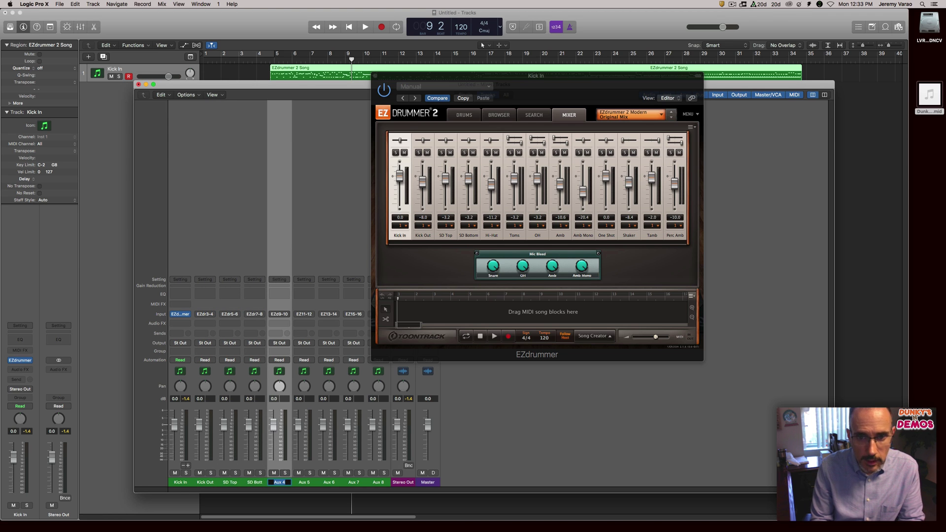
{"action": "type", "text": "Hats"}
{"action": "key", "text": "Tab"}
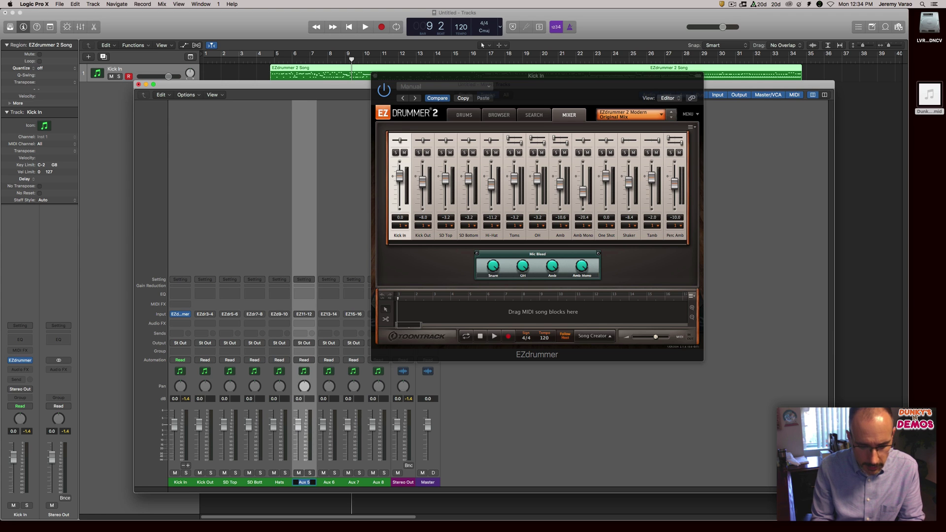
{"action": "type", "text": "Toms"}
{"action": "key", "text": "Tab"}
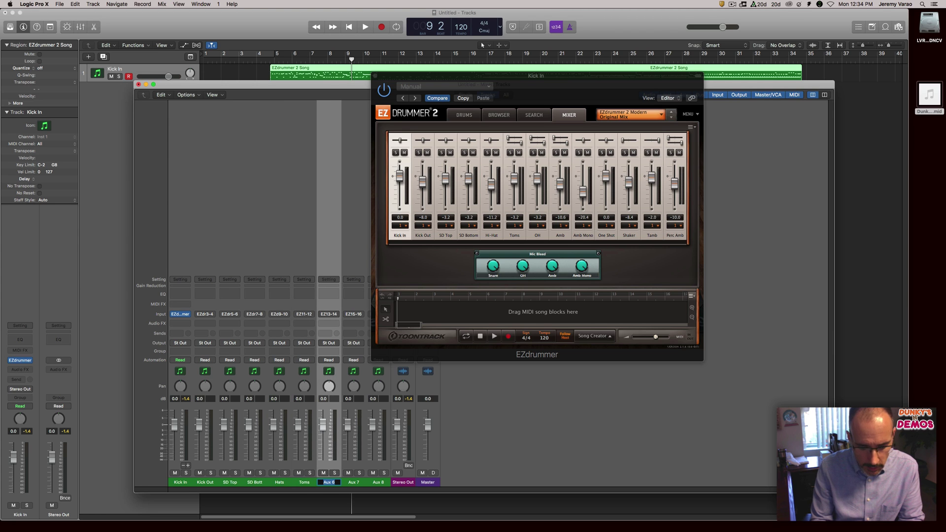
{"action": "type", "text": "OH"}
{"action": "key", "text": "Tab"}
{"action": "type", "text": "Amb mono"}
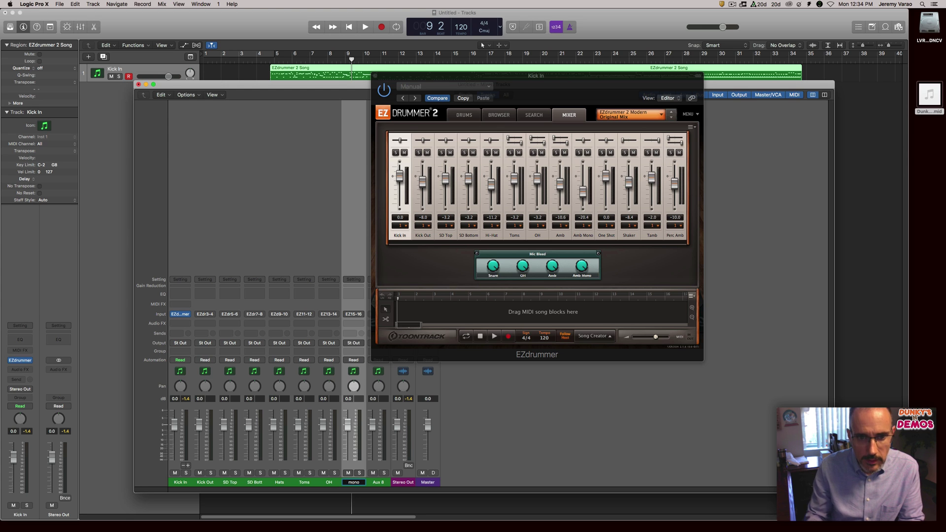
{"action": "key", "text": "Tab"}
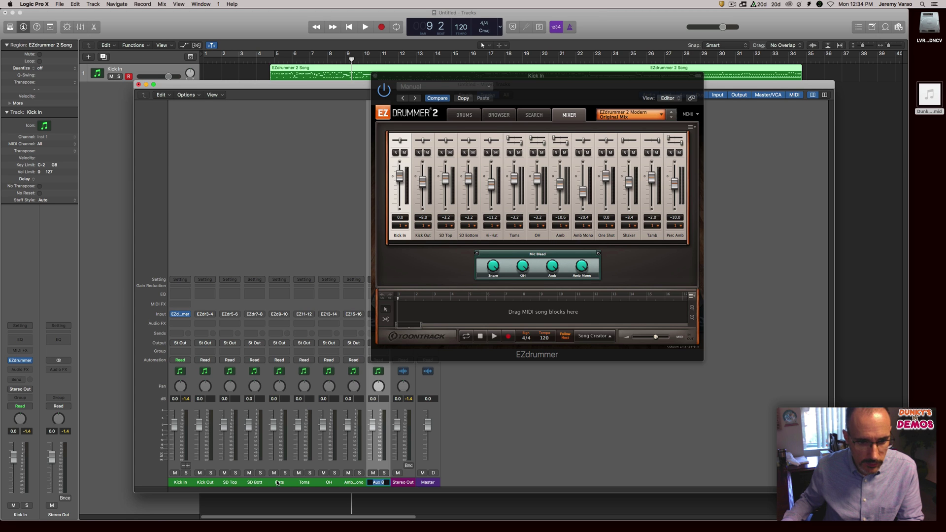
Correct the last two channel names to Amb Mono and Amb
{"action": "double_click", "coordinate": [356, 483]}
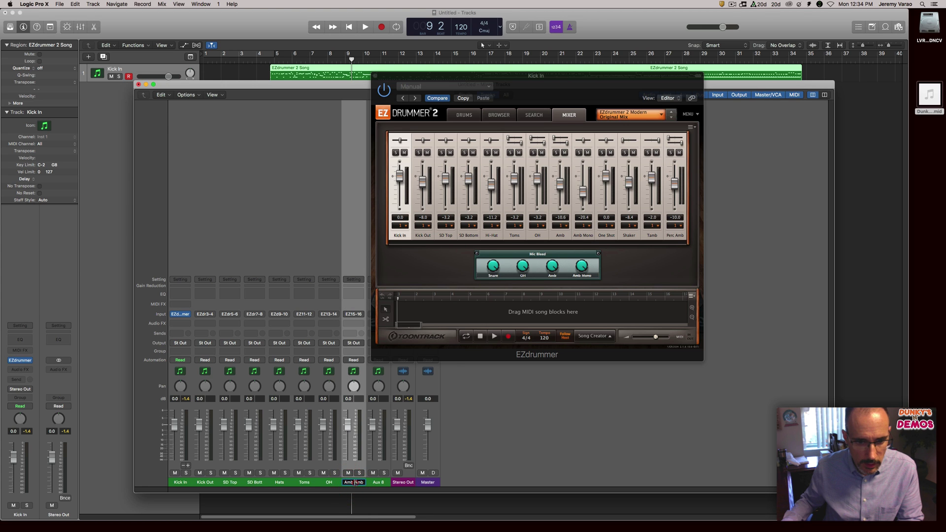
{"action": "left_click_drag", "start_coordinate": [355, 483], "coordinate": [388, 482]}
{"action": "key", "text": "BackSpace"}
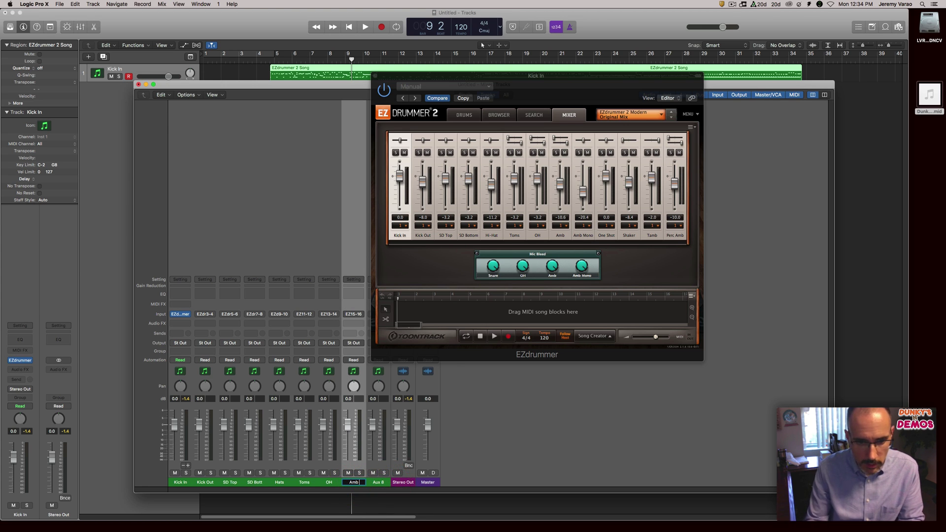
{"action": "type", "text": "mono"}
{"action": "key", "text": "Tab"}
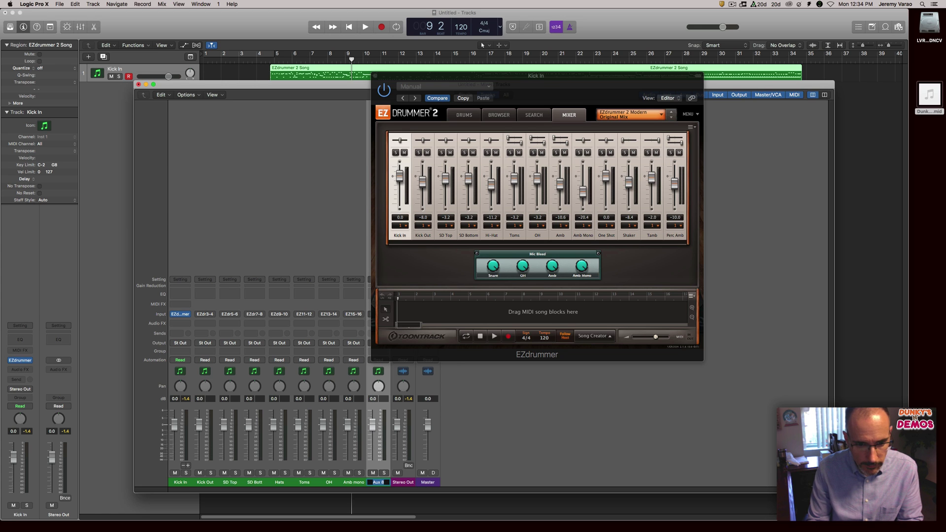
{"action": "type", "text": "Amb Mon"}
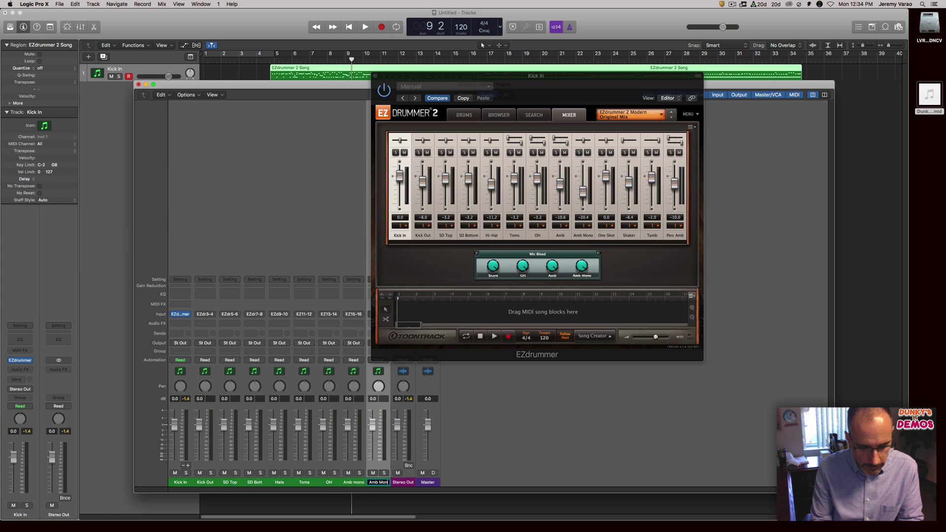
{"action": "type", "text": "ono"}
{"action": "key", "text": "shift+Tab"}
{"action": "type", "text": "Amb"}
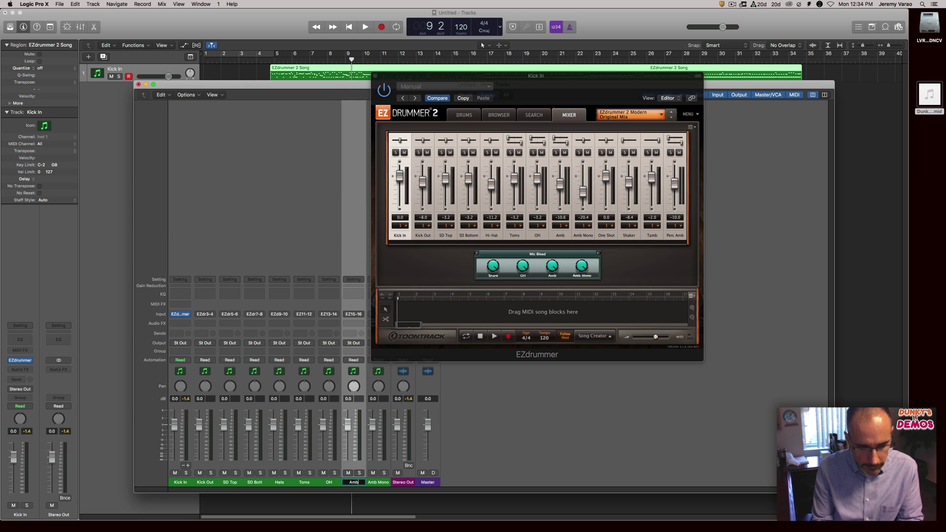
{"action": "key", "text": "Return"}
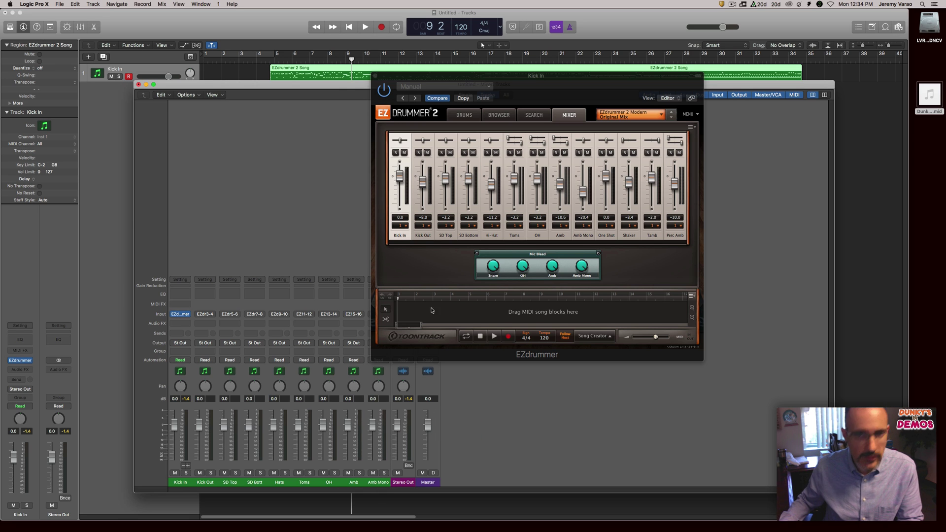
Move EZdrummer aside and play the song from near bar 5 with the Mixer visible, then stop
{"action": "left_click_drag", "start_coordinate": [401, 77], "coordinate": [495, 76]}
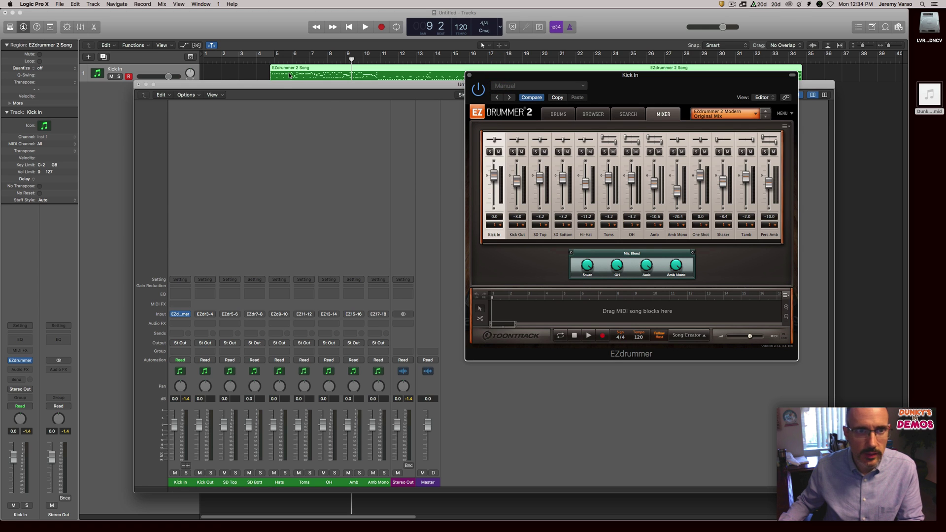
{"action": "left_click", "coordinate": [269, 59]}
{"action": "key", "text": "x"}
{"action": "key", "text": "space"}
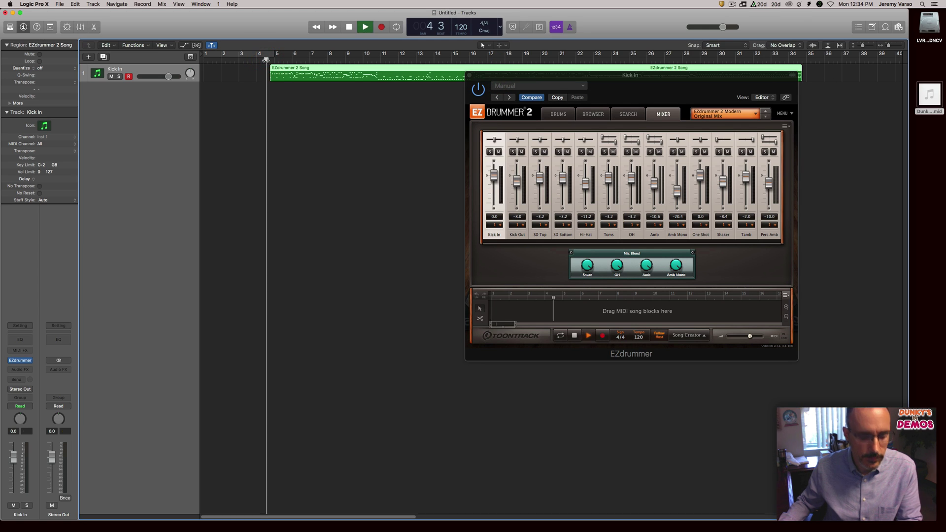
{"action": "key", "text": "x"}
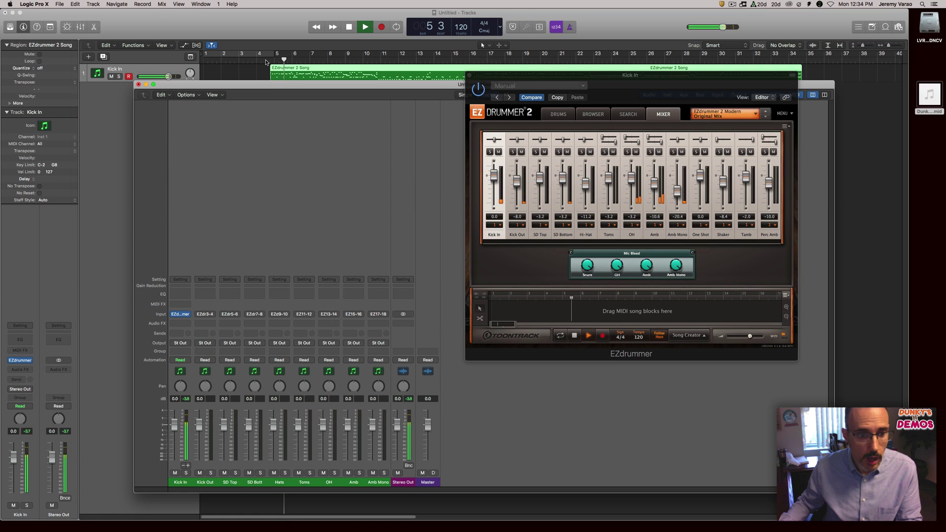
{"action": "left_click", "coordinate": [350, 27]}
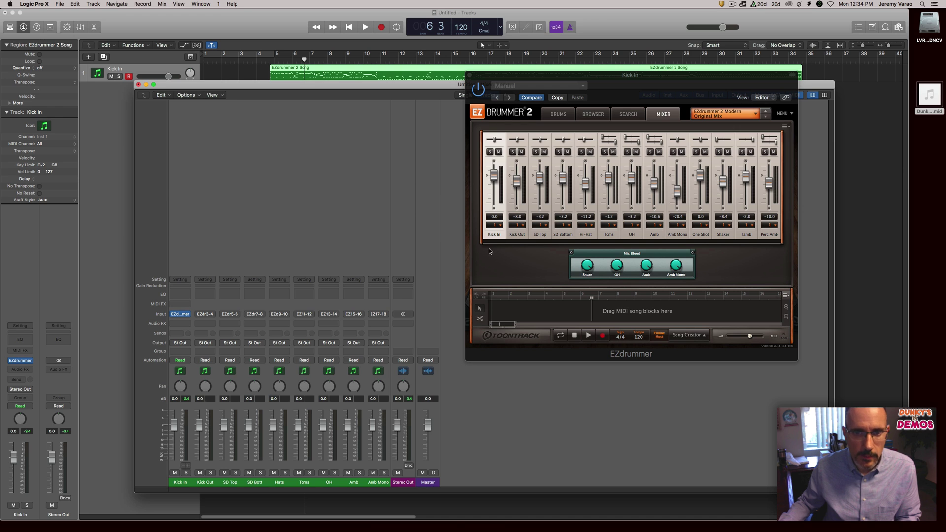
Route Kick Out to output 2, SD Top to 3, SD Bottom to 4 and Hi-Hat to 5
{"action": "left_click", "coordinate": [517, 225]}
{"action": "left_click", "coordinate": [520, 239]}
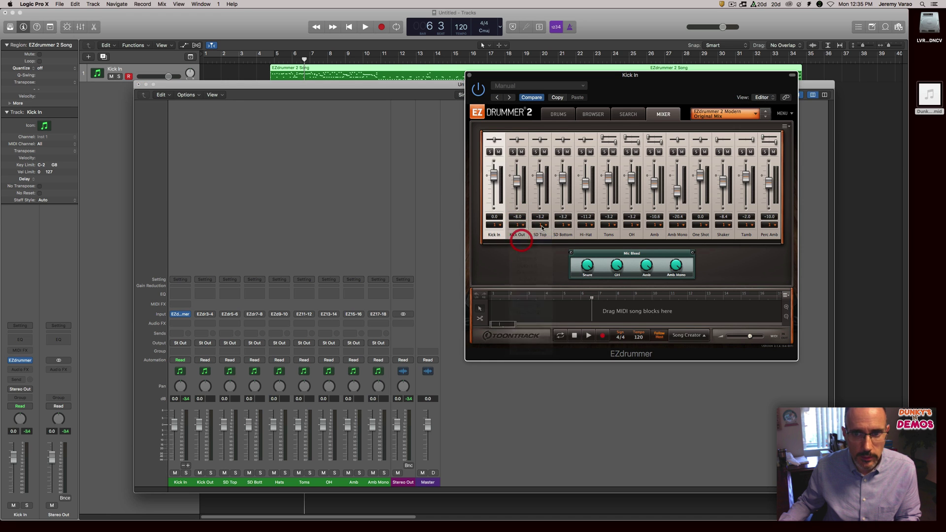
{"action": "left_click", "coordinate": [540, 225]}
{"action": "left_click", "coordinate": [546, 246]}
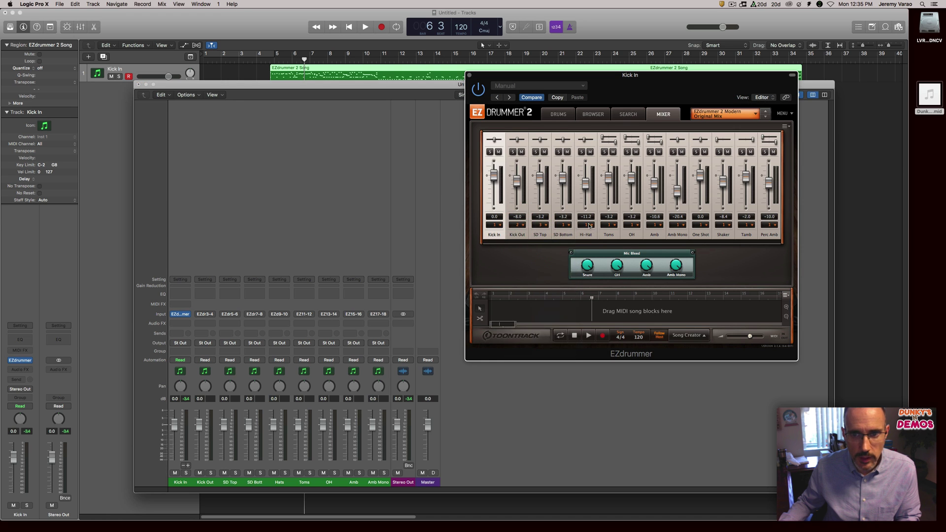
{"action": "left_click", "coordinate": [570, 225]}
{"action": "left_click", "coordinate": [572, 252]}
{"action": "left_click", "coordinate": [585, 225]}
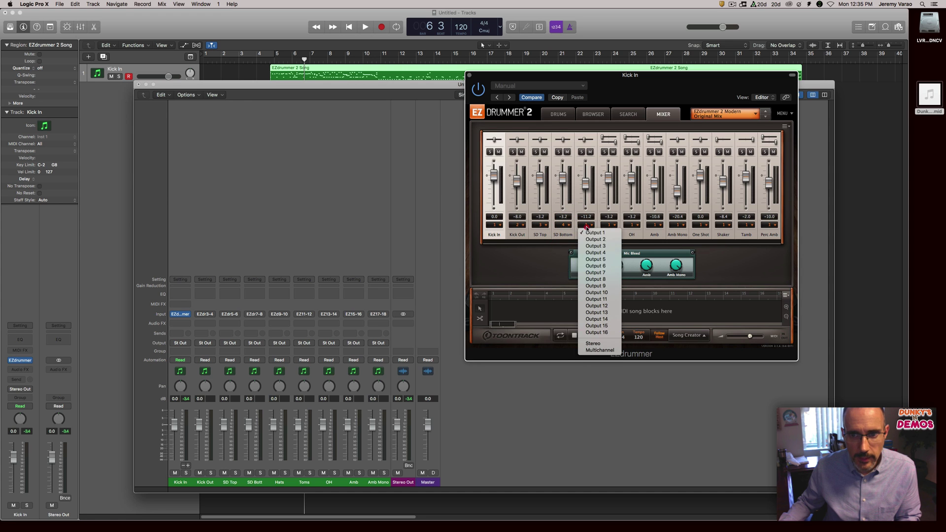
{"action": "left_click", "coordinate": [593, 259]}
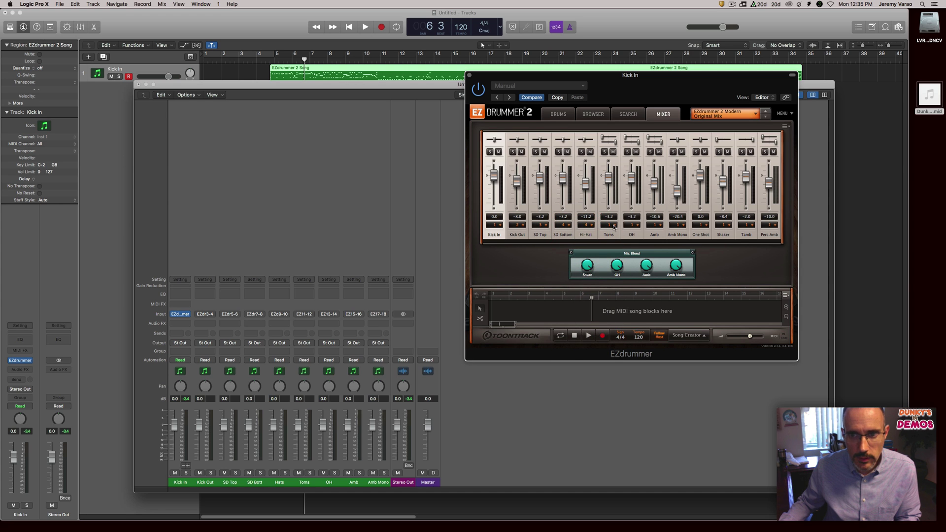
{"action": "left_click", "coordinate": [586, 228]}
{"action": "left_click", "coordinate": [586, 228]}
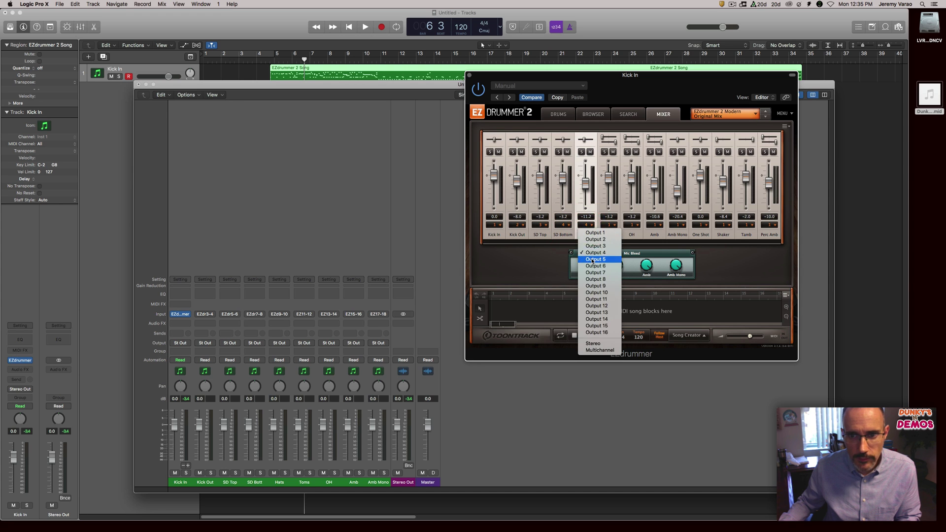
{"action": "left_click", "coordinate": [591, 259]}
Route Toms to output 6, OH to 7, Amb to 8 and Amb Mono to 9
{"action": "left_click", "coordinate": [609, 226]}
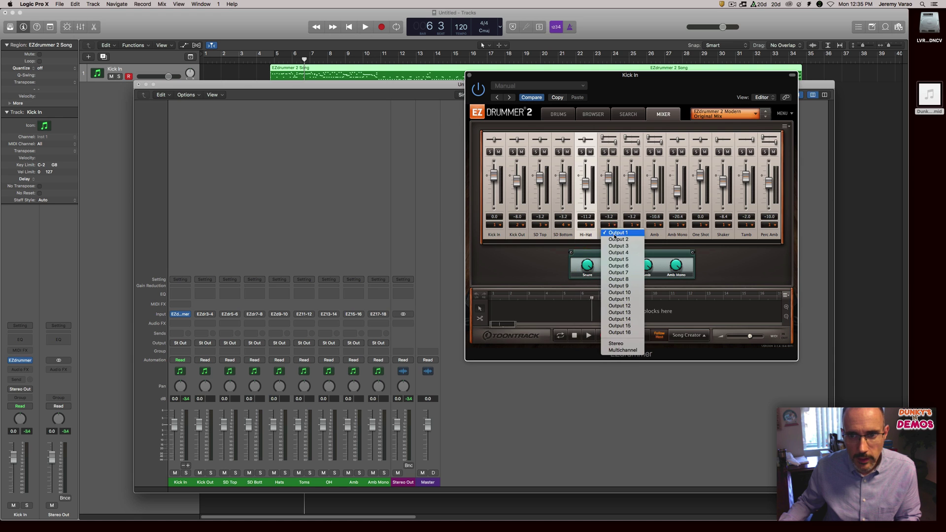
{"action": "left_click", "coordinate": [617, 266]}
{"action": "left_click", "coordinate": [631, 226]}
{"action": "left_click", "coordinate": [636, 273]}
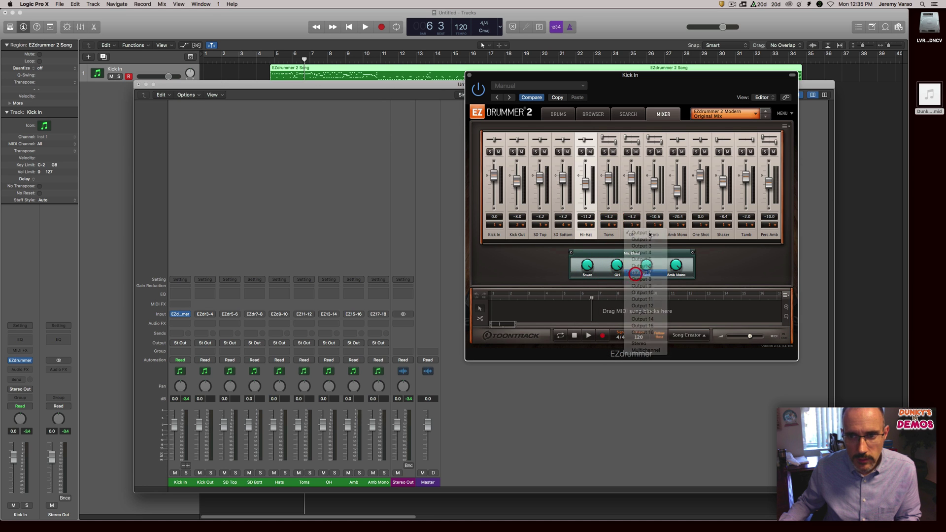
{"action": "left_click", "coordinate": [654, 225]}
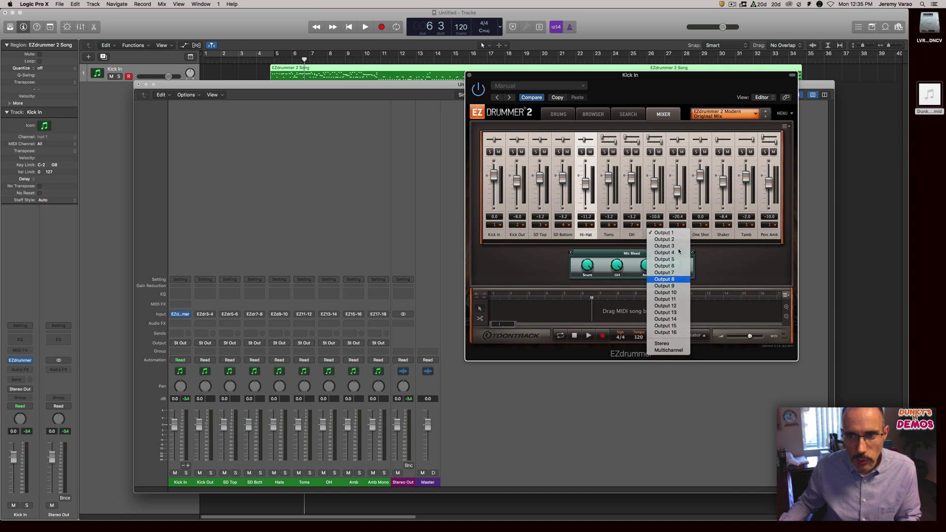
{"action": "left_click", "coordinate": [663, 282]}
{"action": "left_click", "coordinate": [678, 225]}
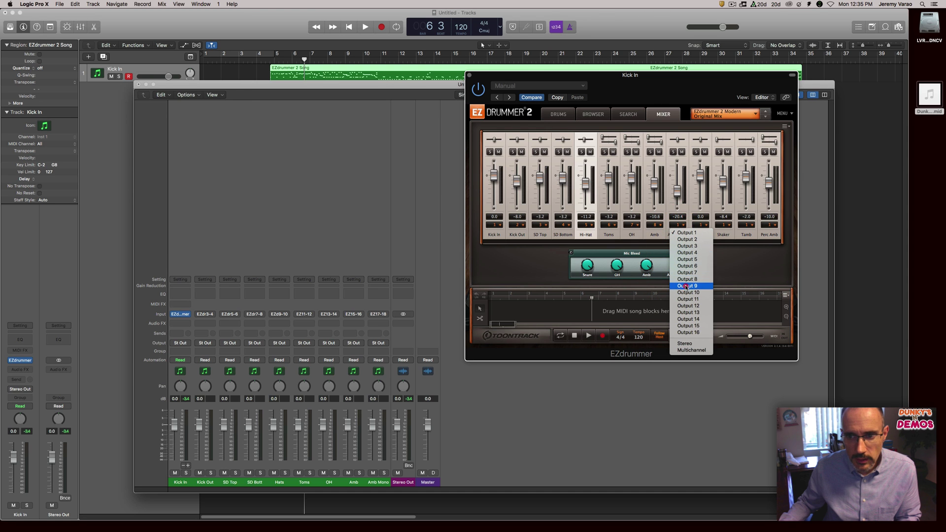
{"action": "left_click", "coordinate": [685, 288]}
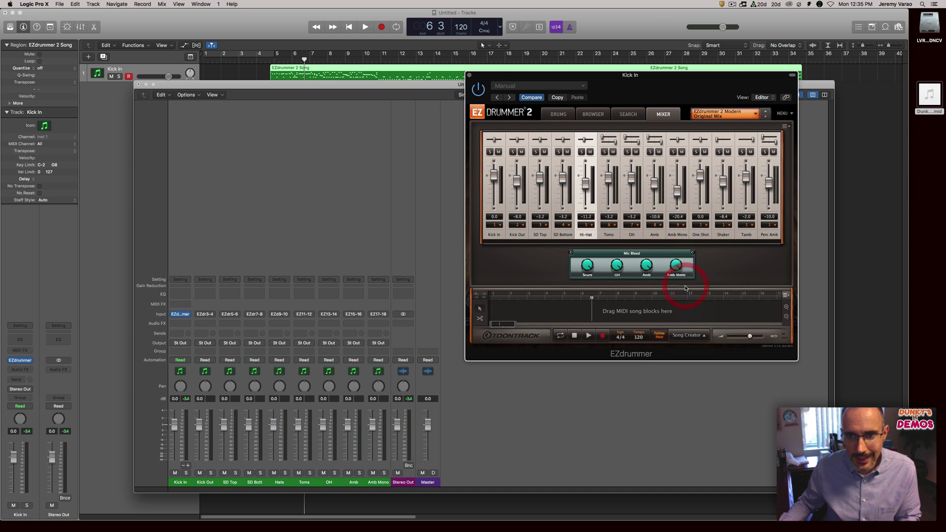
{"action": "left_click", "coordinate": [266, 60]}
{"action": "key", "text": "super+2"}
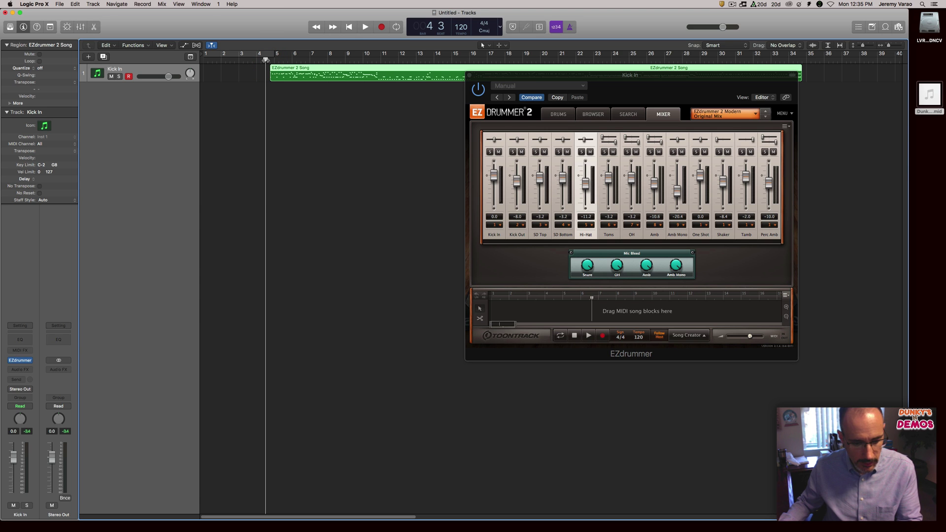
Play the drums with the Mixer showing, then replay from bar 4 to check each aux strip's levels
{"action": "key", "text": "super+2"}
{"action": "key", "text": "space"}
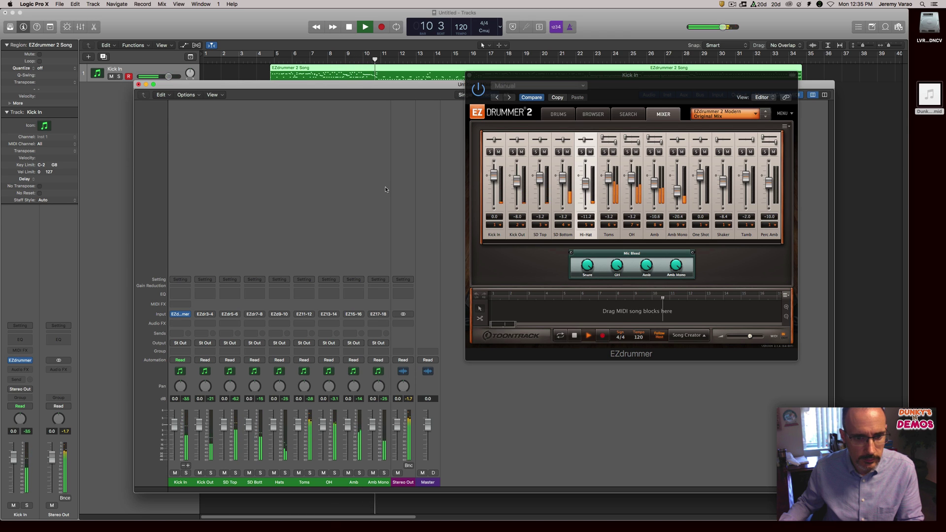
{"action": "key", "text": "space"}
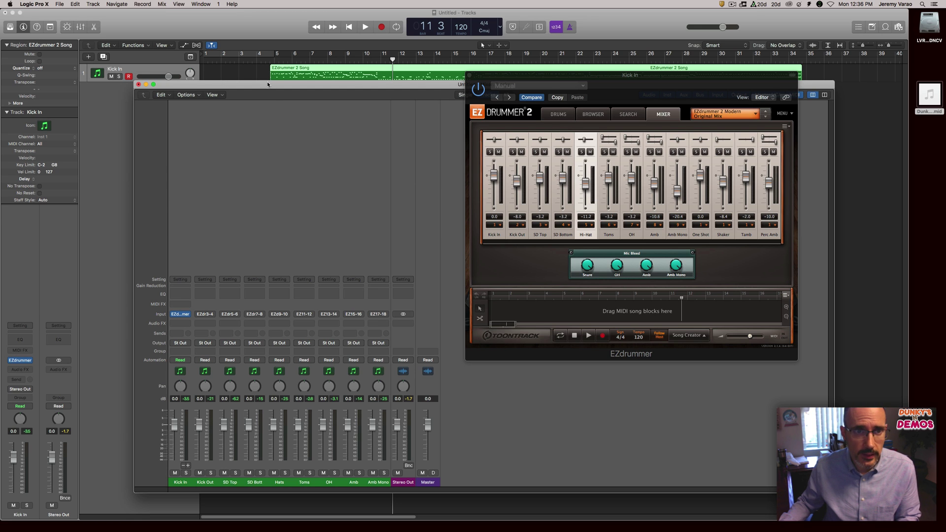
{"action": "key", "text": "Return"}
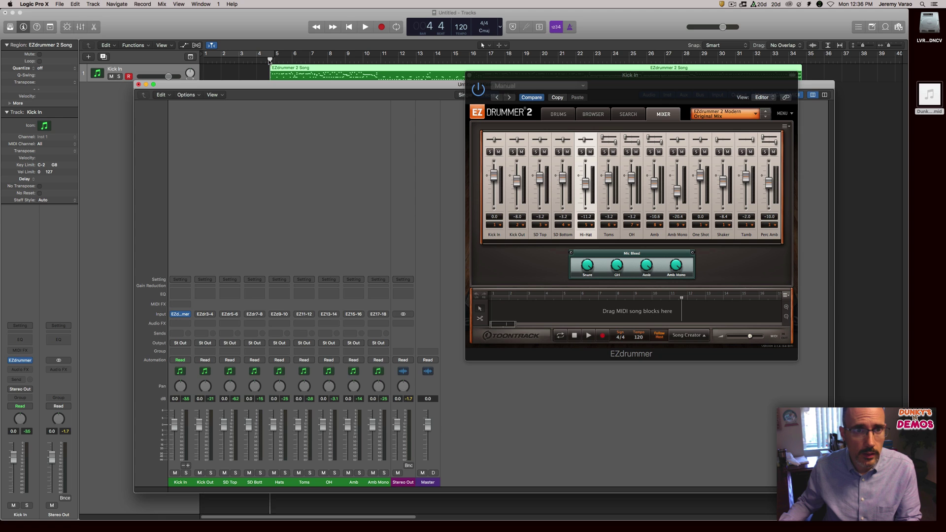
{"action": "left_click", "coordinate": [269, 61]}
{"action": "key", "text": "space"}
Solo Kick In and Kick Out to compare them, then insert a Channel EQ on Kick In
{"action": "key", "text": "super+2"}
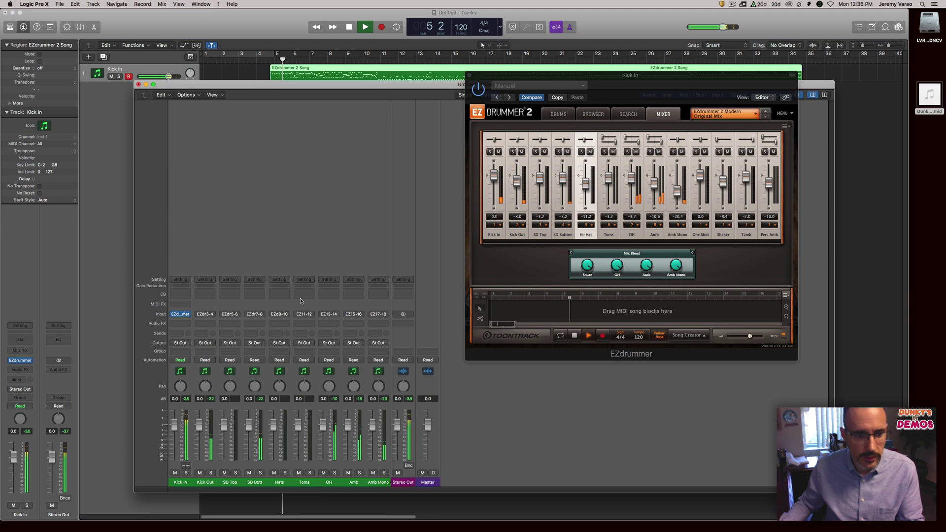
{"action": "left_click", "coordinate": [186, 473]}
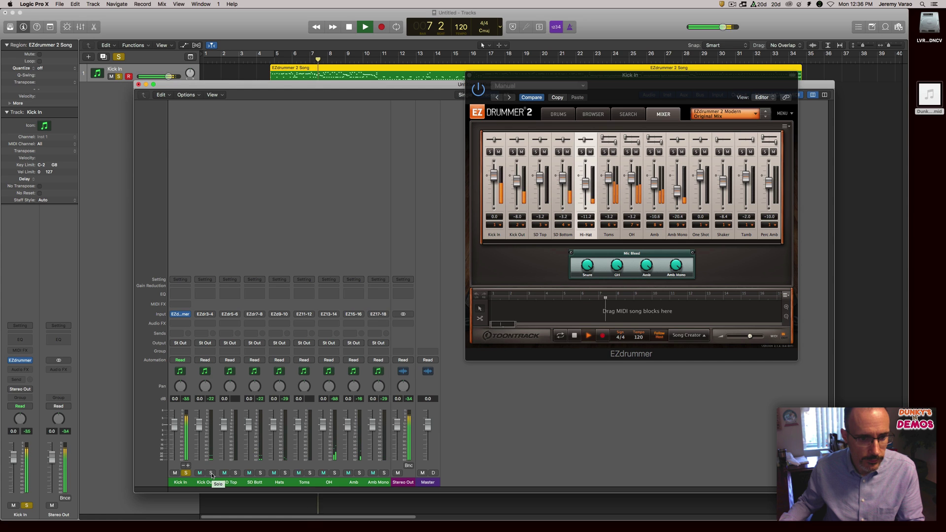
{"action": "left_click", "coordinate": [212, 473]}
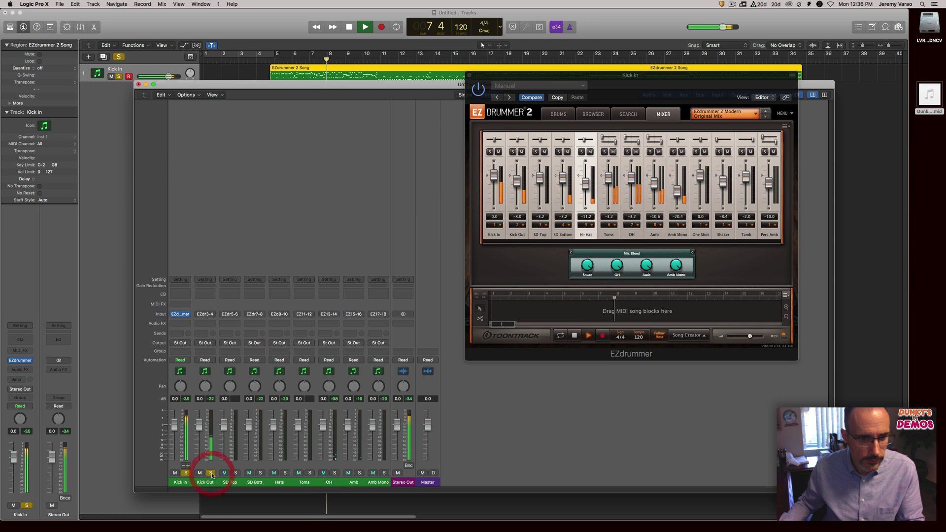
{"action": "left_click", "coordinate": [186, 473]}
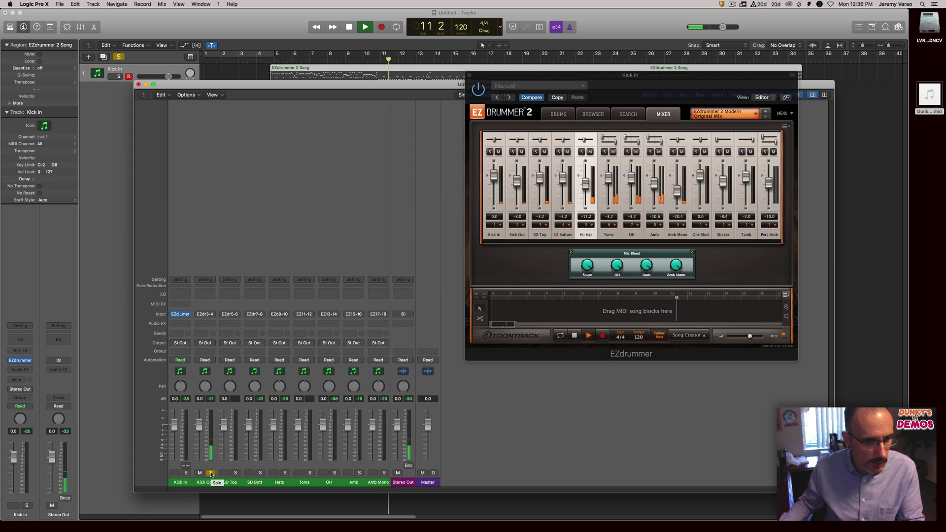
{"action": "left_click", "coordinate": [186, 474]}
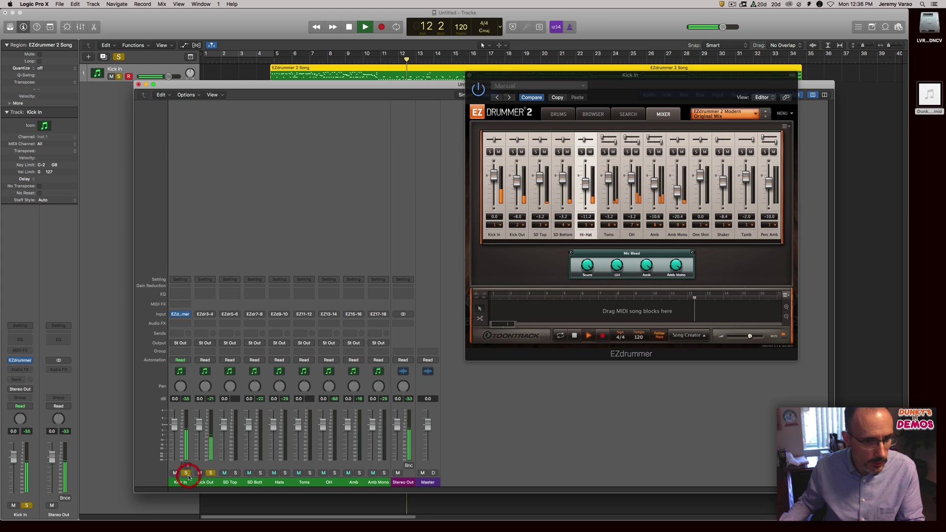
{"action": "left_click", "coordinate": [210, 473]}
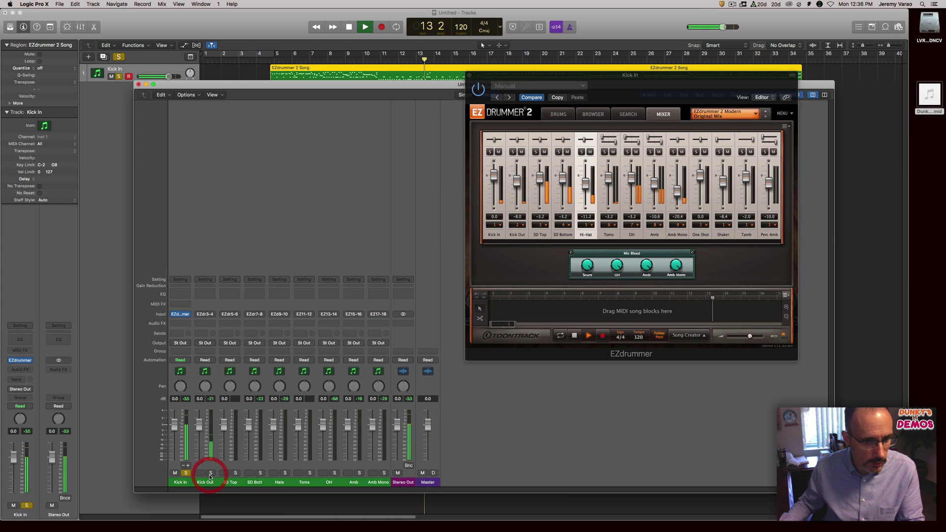
{"action": "left_click", "coordinate": [209, 473]}
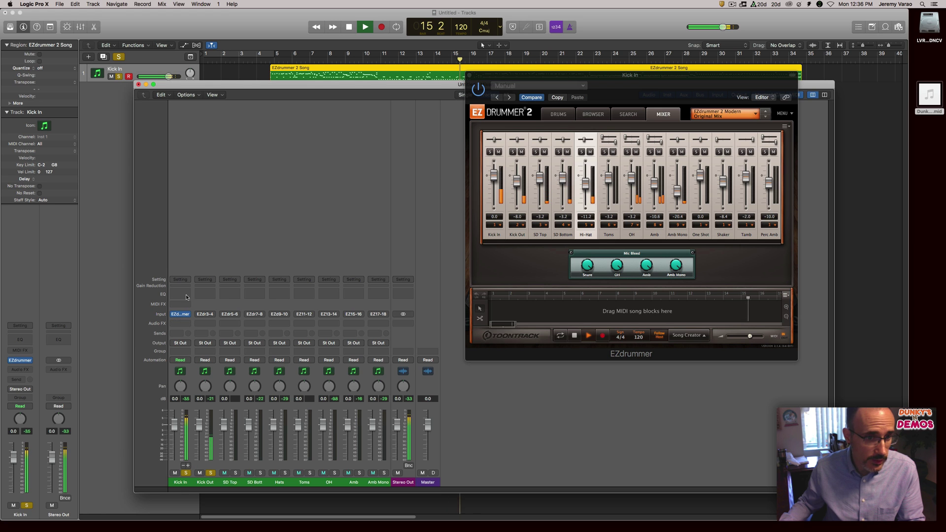
{"action": "left_click", "coordinate": [180, 481]}
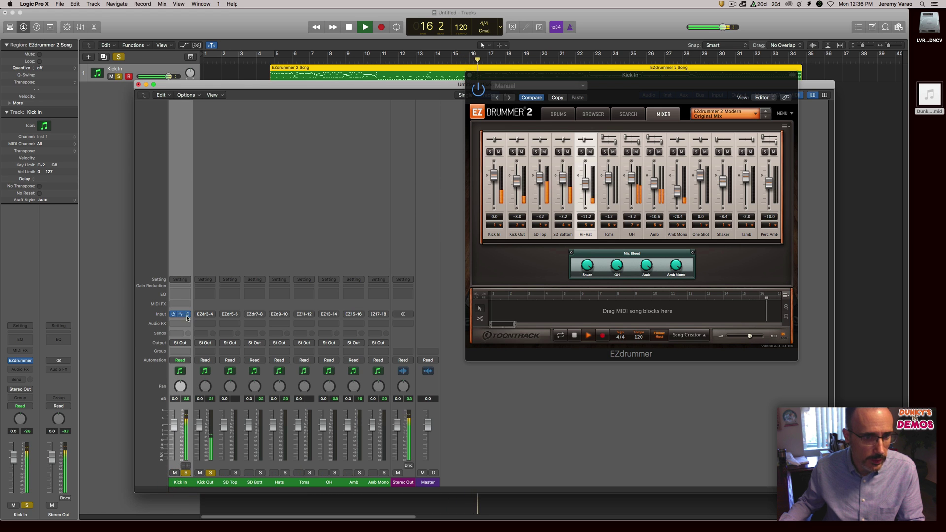
{"action": "left_click", "coordinate": [181, 293]}
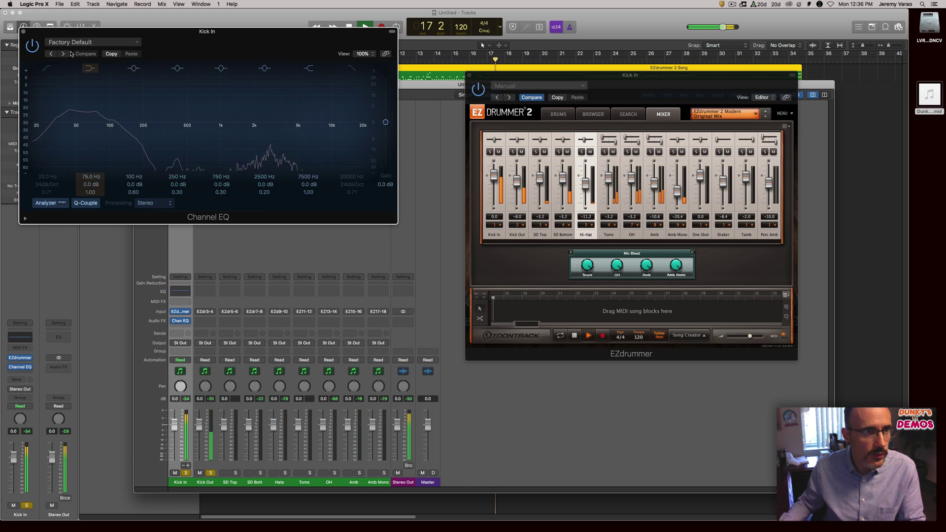
Apply the Drums > Clean Up Kick preset to Kick In's Channel EQ
{"action": "left_click", "coordinate": [93, 42]}
{"action": "mouse_move", "coordinate": [78, 155]}
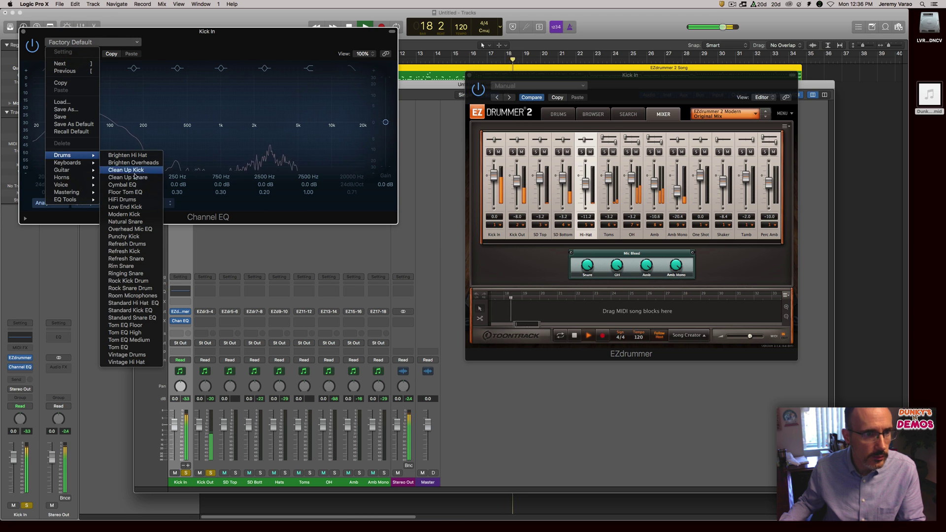
{"action": "left_click", "coordinate": [139, 170]}
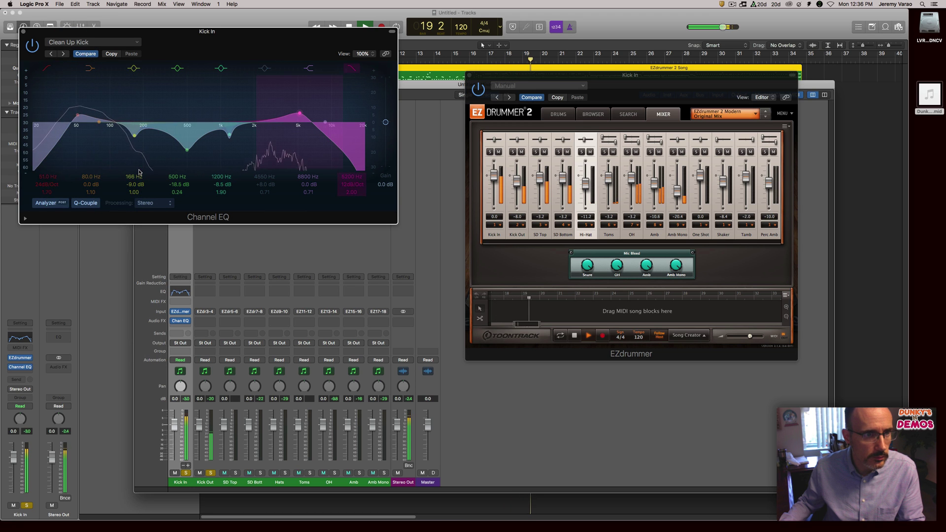
Compare the EQ against bypass, stop playback and close the Channel EQ window
{"action": "left_click", "coordinate": [32, 45]}
{"action": "left_click", "coordinate": [32, 46]}
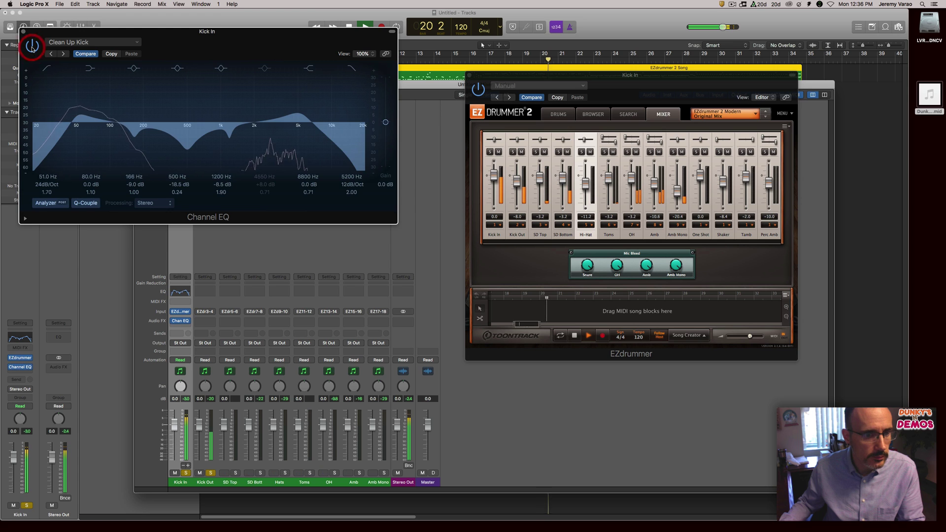
{"action": "left_click", "coordinate": [30, 43]}
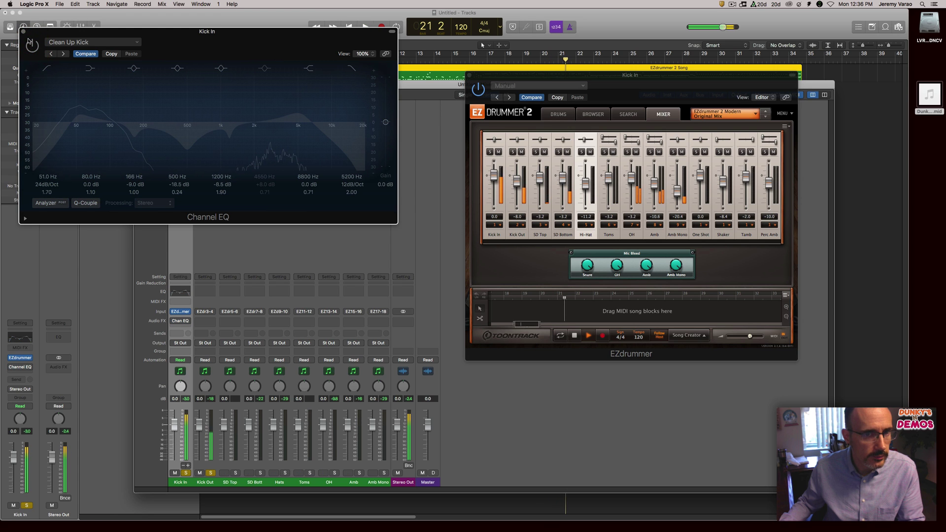
{"action": "key", "text": "space"}
{"action": "left_click", "coordinate": [22, 32]}
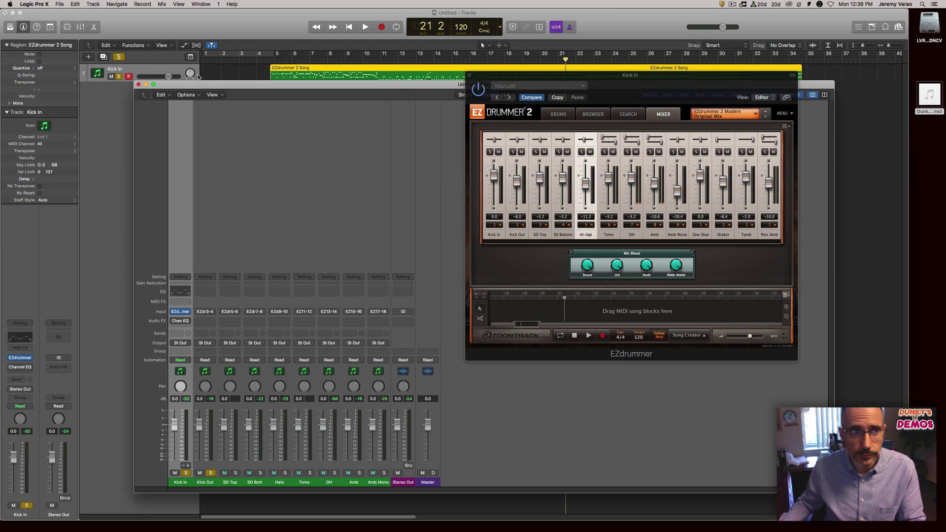
Close the Mixer, clear Kick In's solo, and load EZdrummer's Made of Metal > Black on Blue mix
{"action": "left_click", "coordinate": [138, 84]}
{"action": "left_click", "coordinate": [119, 76]}
{"action": "left_click", "coordinate": [111, 76]}
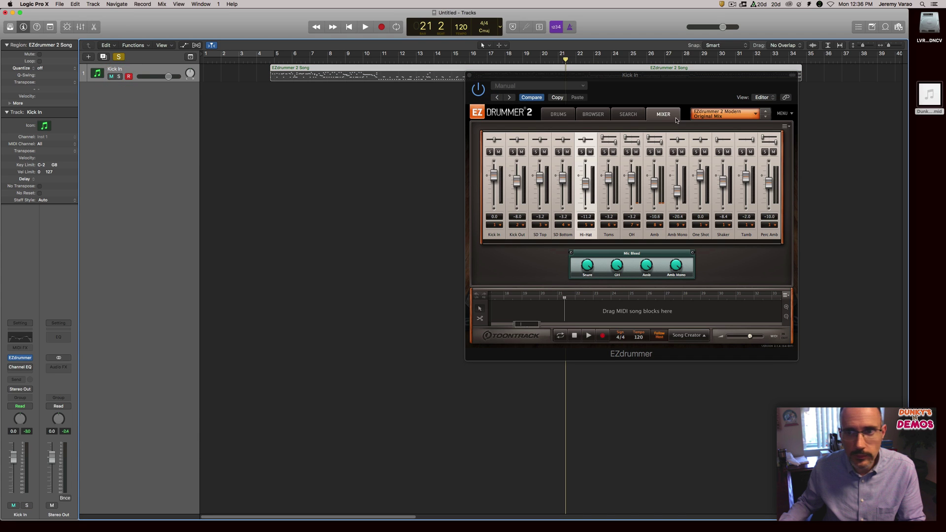
{"action": "left_click", "coordinate": [739, 115]}
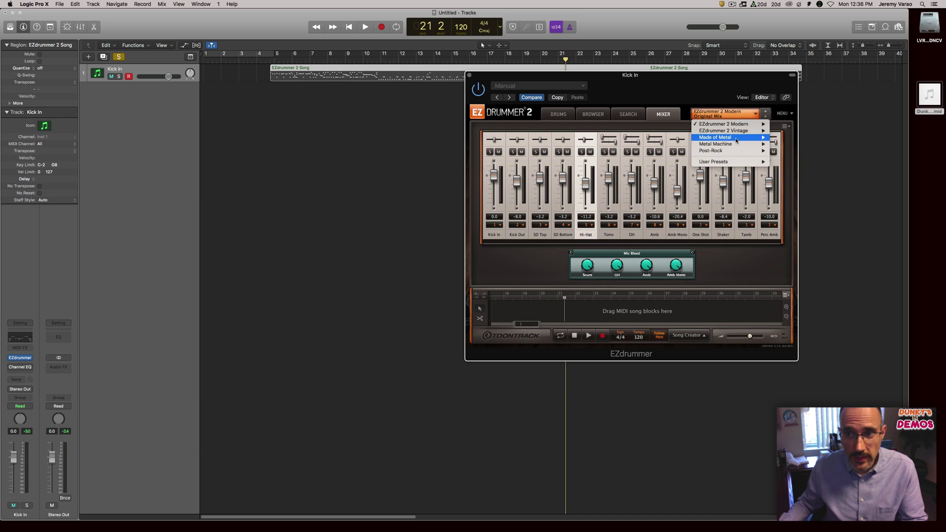
{"action": "mouse_move", "coordinate": [722, 143]}
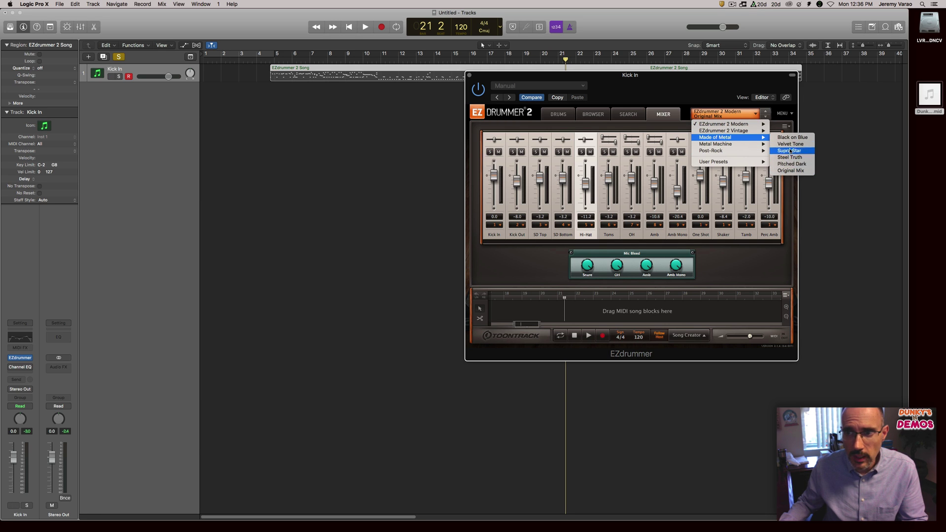
{"action": "left_click", "coordinate": [773, 141]}
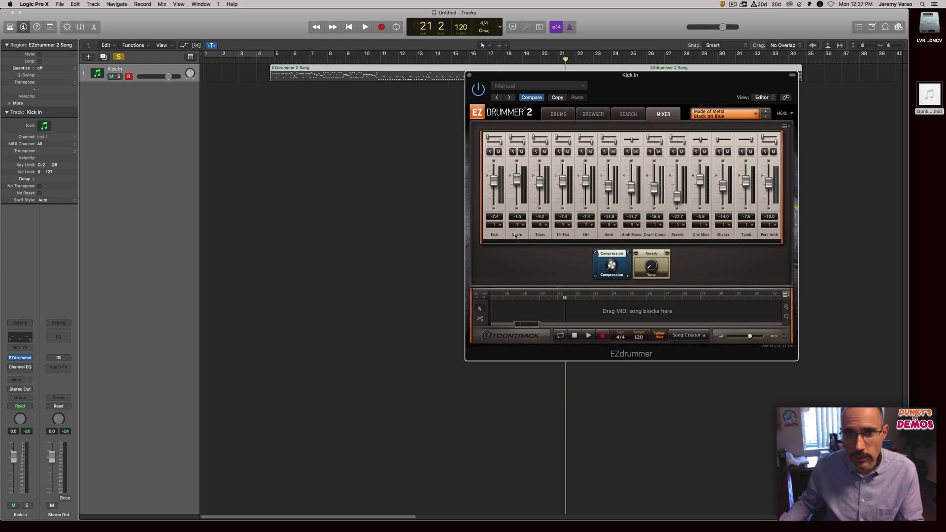
Play from bar 5, muting and unmuting Kick In to compare
{"action": "left_click", "coordinate": [269, 67]}
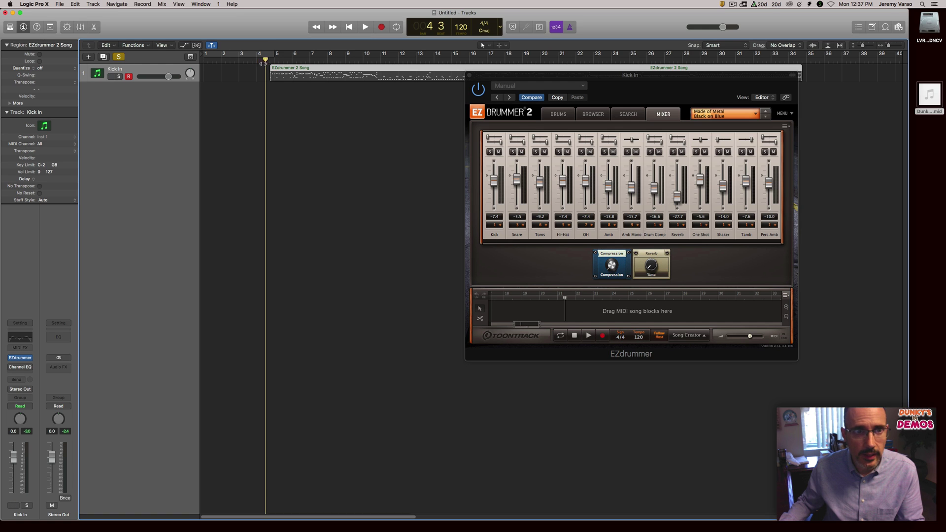
{"action": "key", "text": "space"}
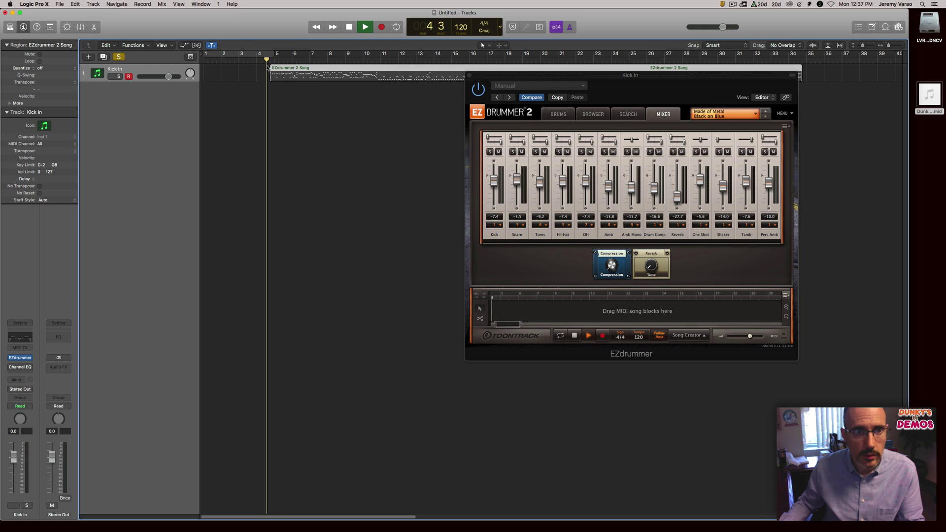
{"action": "left_click", "coordinate": [112, 76]}
{"action": "left_click", "coordinate": [112, 77]}
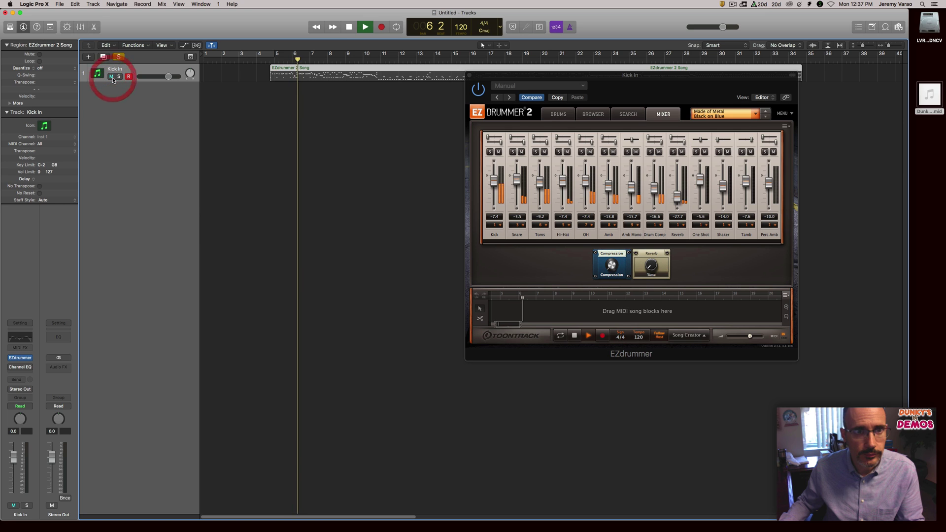
{"action": "key", "text": "space"}
Unsolo Kick Out in the Mixer and audition the Black on Blue mix from bar 4
{"action": "left_click", "coordinate": [352, 78]}
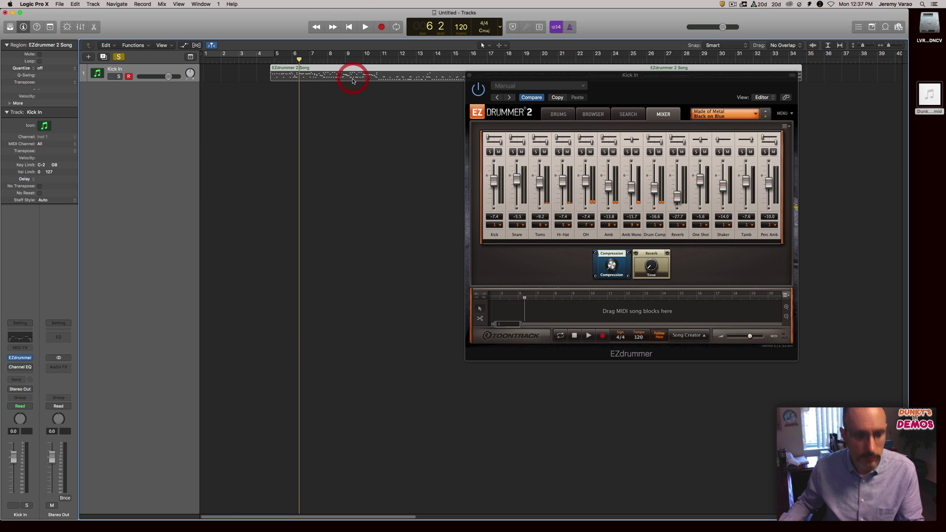
{"action": "key", "text": "x"}
{"action": "left_click", "coordinate": [209, 473]}
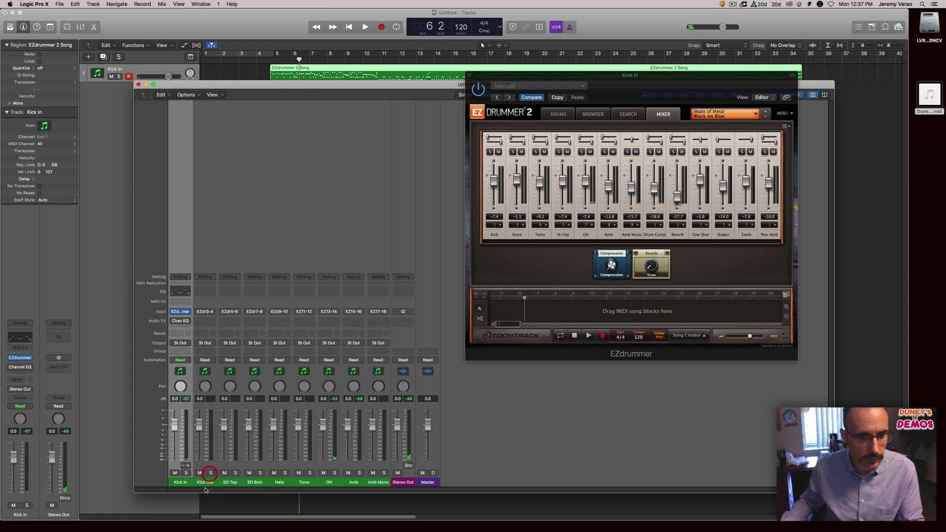
{"action": "left_click", "coordinate": [266, 60]}
{"action": "key", "text": "x"}
{"action": "key", "text": "space"}
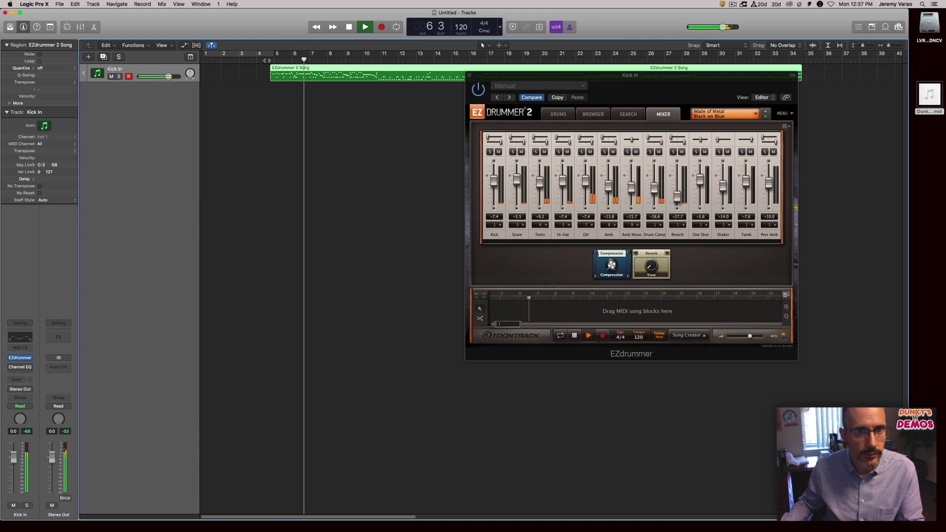
{"action": "key", "text": "space"}
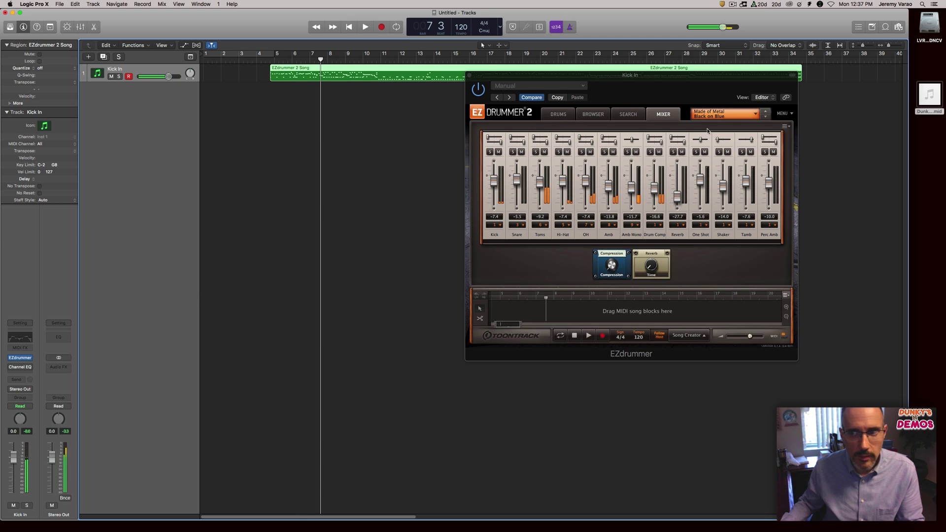
{"action": "left_click", "coordinate": [755, 113]}
Load EZdrummer's Made of Metal > Original Mix and scroll through its channels, Kick Cond to Perc Amb
{"action": "mouse_move", "coordinate": [752, 156]}
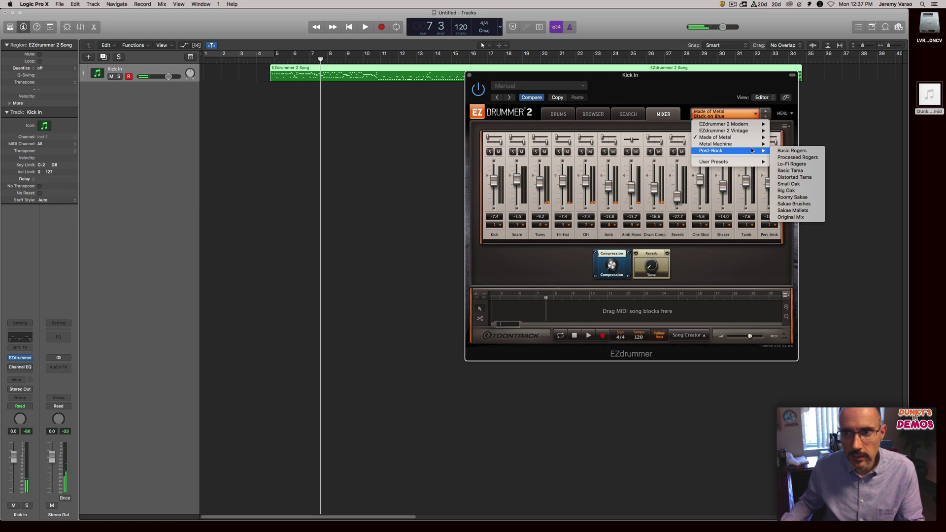
{"action": "left_click", "coordinate": [791, 170]}
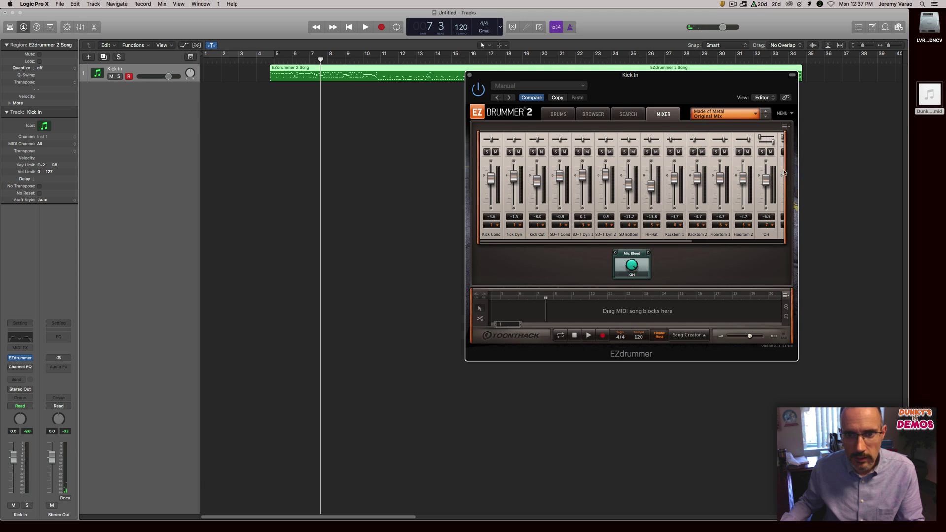
{"action": "scroll", "coordinate": [606, 239], "scroll_direction": "right", "scroll_amount": 5}
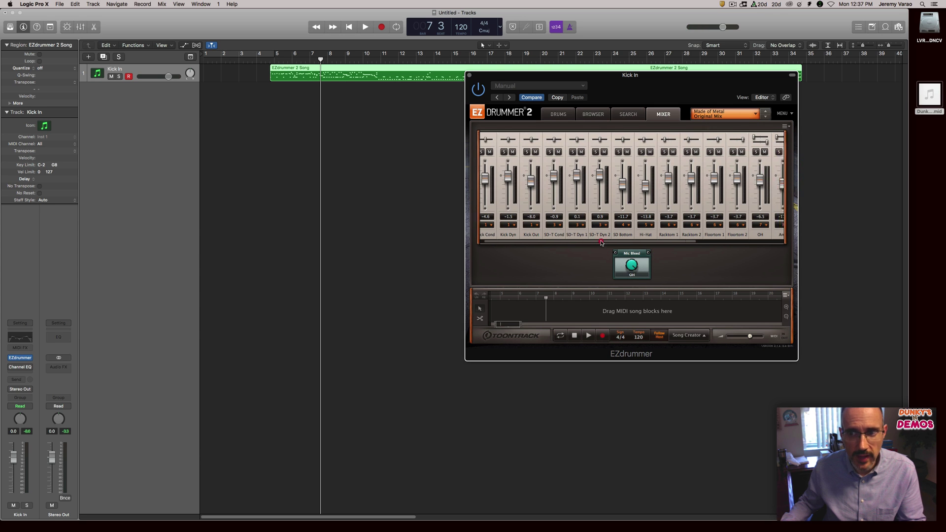
{"action": "scroll", "coordinate": [654, 244], "scroll_direction": "right", "scroll_amount": 2}
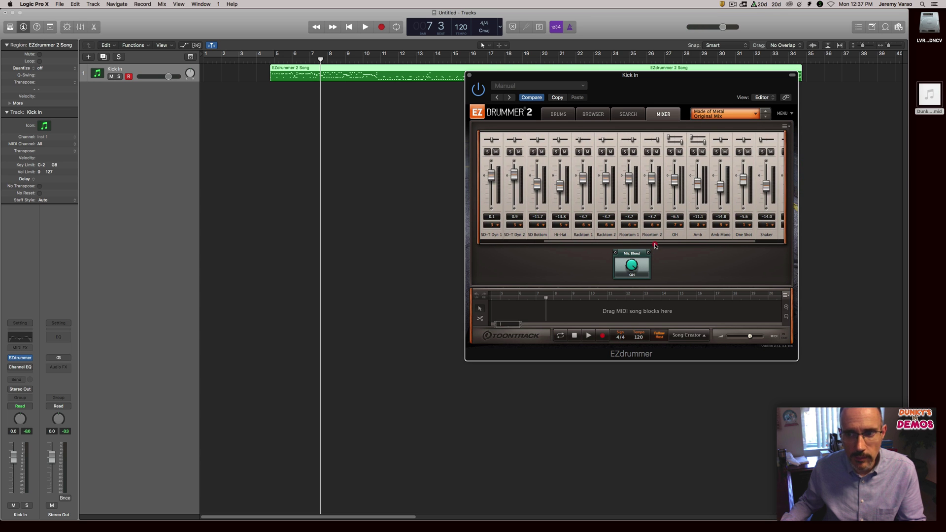
{"action": "mouse_move", "coordinate": [655, 242]}
{"action": "left_mouse_down"}
{"action": "mouse_move", "coordinate": [580, 242]}
{"action": "mouse_move", "coordinate": [673, 238]}
{"action": "left_mouse_up"}
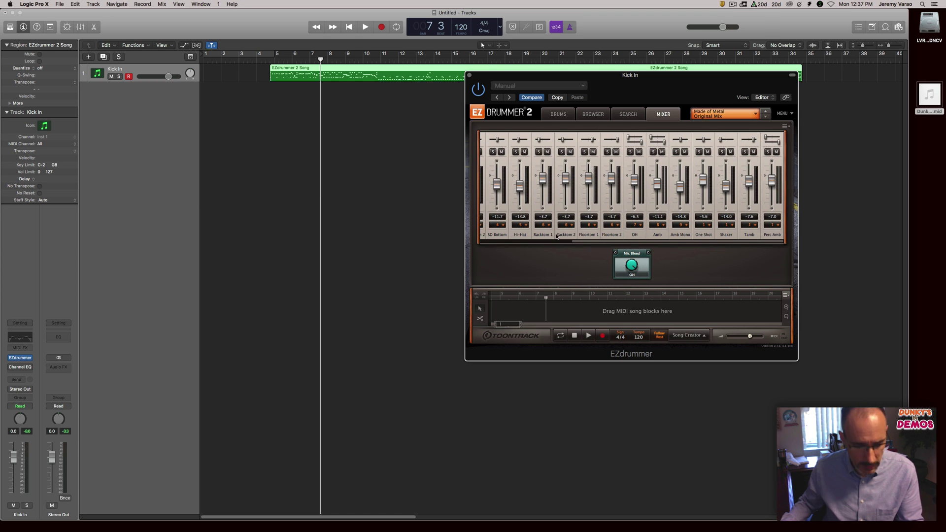
Reopen the Mixer, review EZdrummer channels from One Shot and Amb Mono to Kick Cond, then activate the Mixer
{"action": "key", "text": "x"}
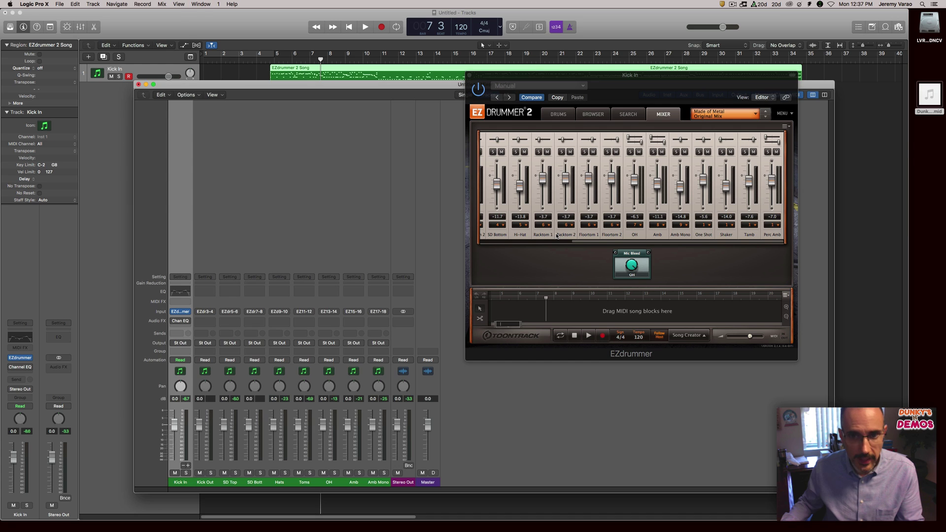
{"action": "left_click", "coordinate": [782, 235]}
{"action": "left_click", "coordinate": [707, 235]}
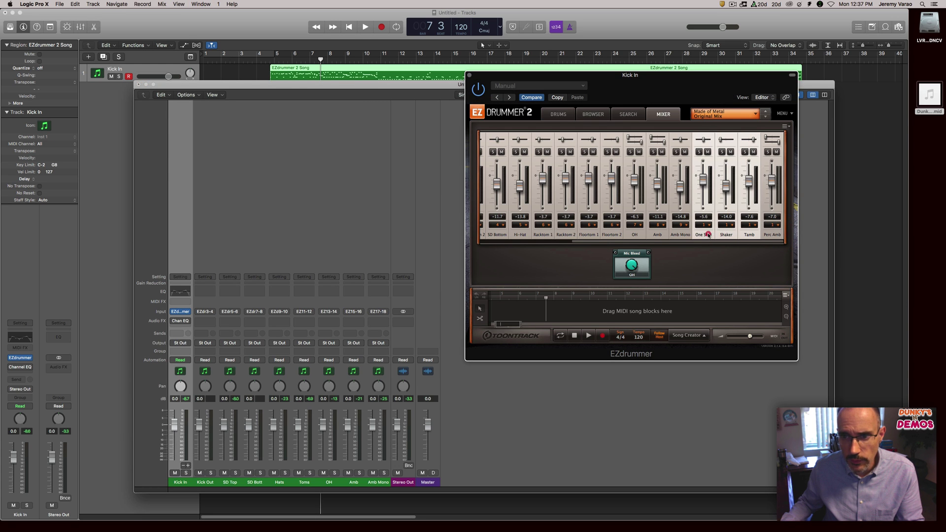
{"action": "left_click_drag", "start_coordinate": [682, 235], "coordinate": [481, 237]}
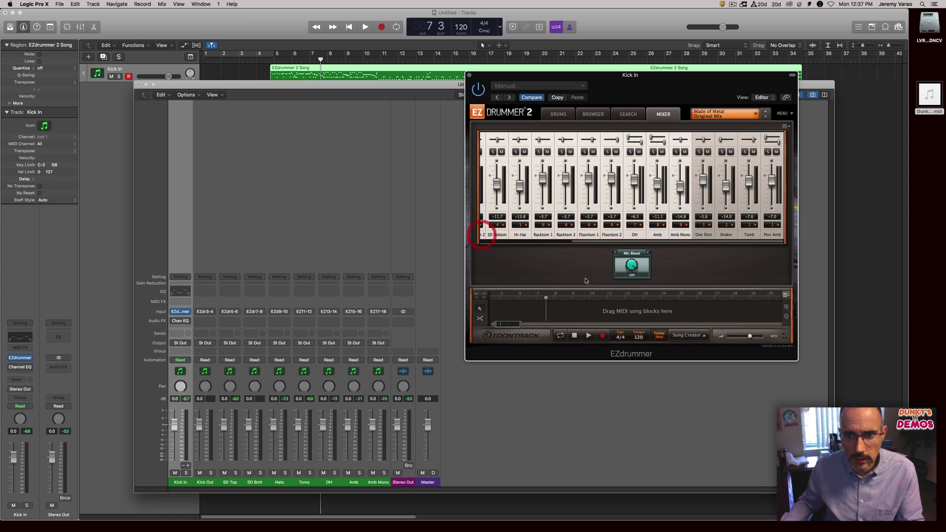
{"action": "scroll", "coordinate": [650, 243], "scroll_direction": "left", "scroll_amount": 5}
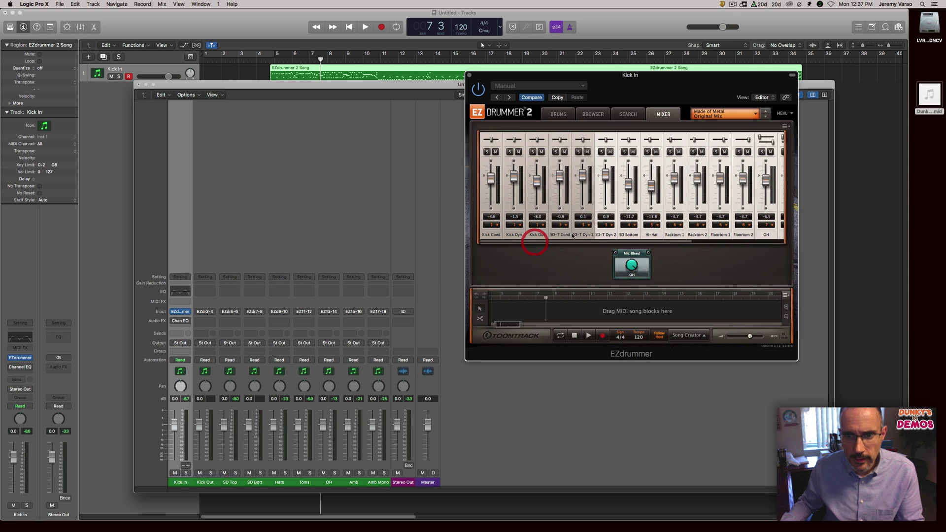
{"action": "left_click_drag", "start_coordinate": [532, 238], "coordinate": [492, 228]}
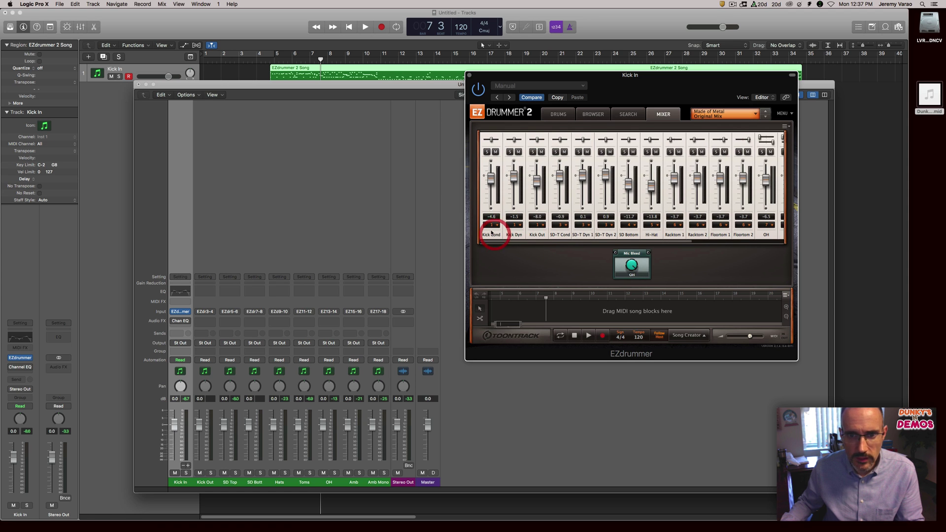
{"action": "left_click", "coordinate": [186, 473]}
{"action": "left_click", "coordinate": [186, 473]}
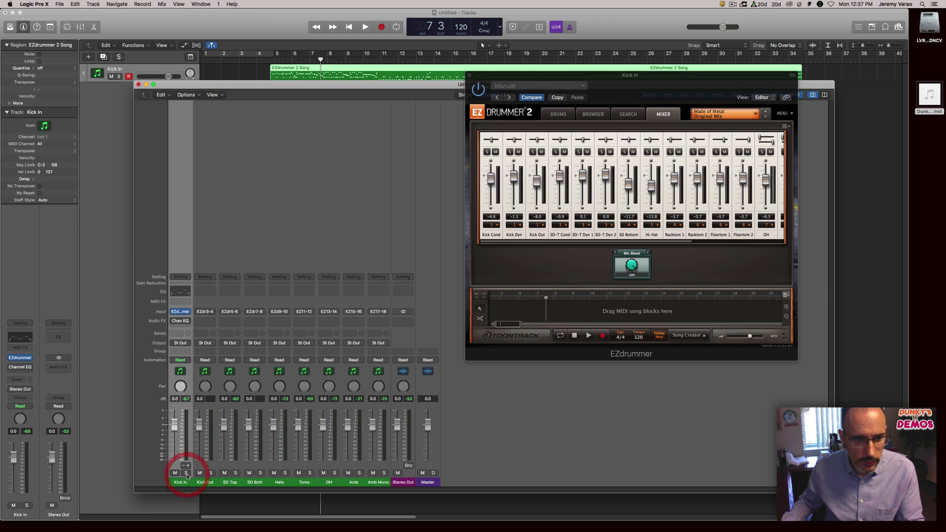
Add Aux 9 through Aux 14 with the + button on Kick In's strip, then undo the last change
{"action": "left_click", "coordinate": [189, 466]}
{"action": "left_click", "coordinate": [189, 465]}
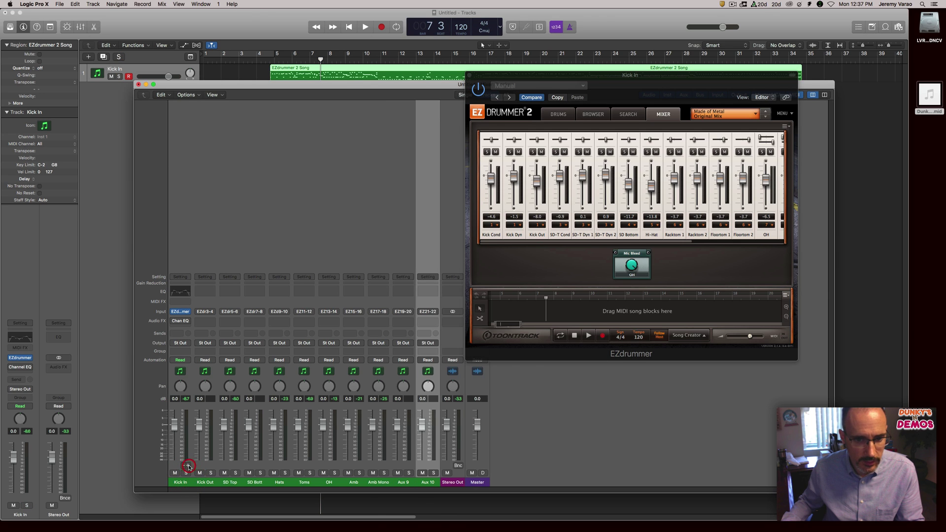
{"action": "left_click", "coordinate": [188, 465]}
{"action": "left_click", "coordinate": [189, 465]}
{"action": "left_click", "coordinate": [189, 466]}
{"action": "left_click", "coordinate": [188, 466]}
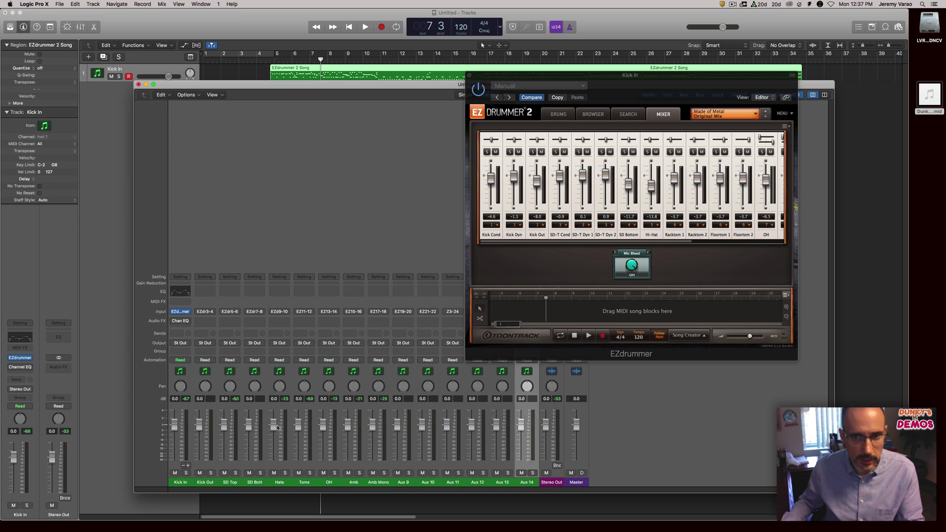
{"action": "key", "text": "super+z"}
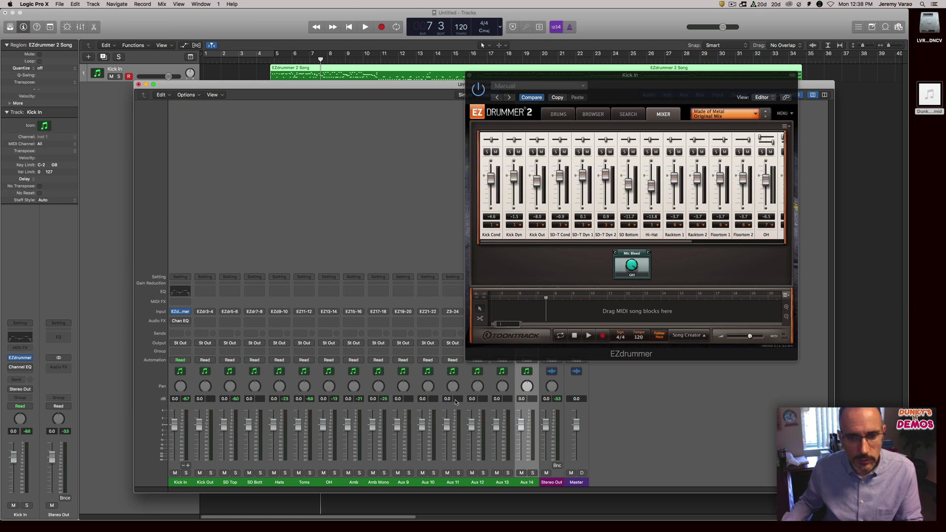
Close EZdrummer and load SSDSampler Multi-Output (8xStereo, 8xMono) as Kick In's instrument
{"action": "left_click", "coordinate": [469, 76]}
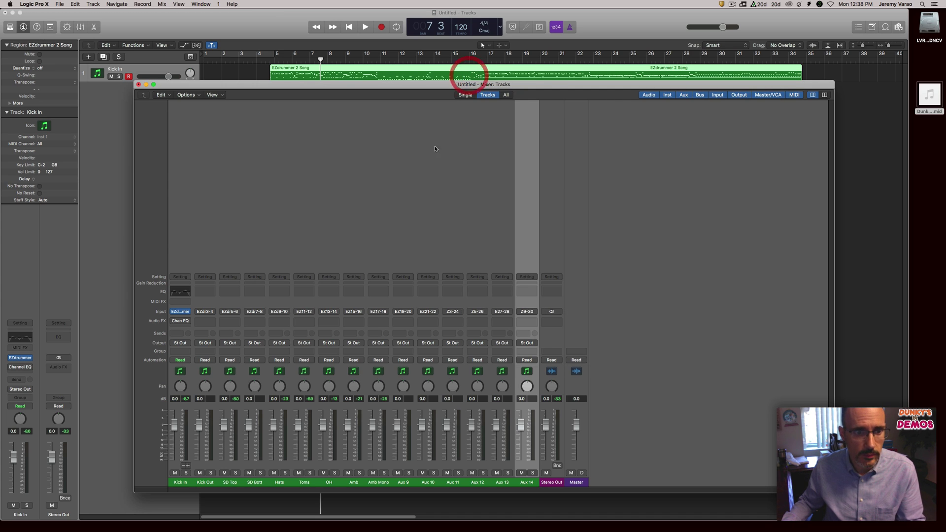
{"action": "left_click", "coordinate": [187, 312]}
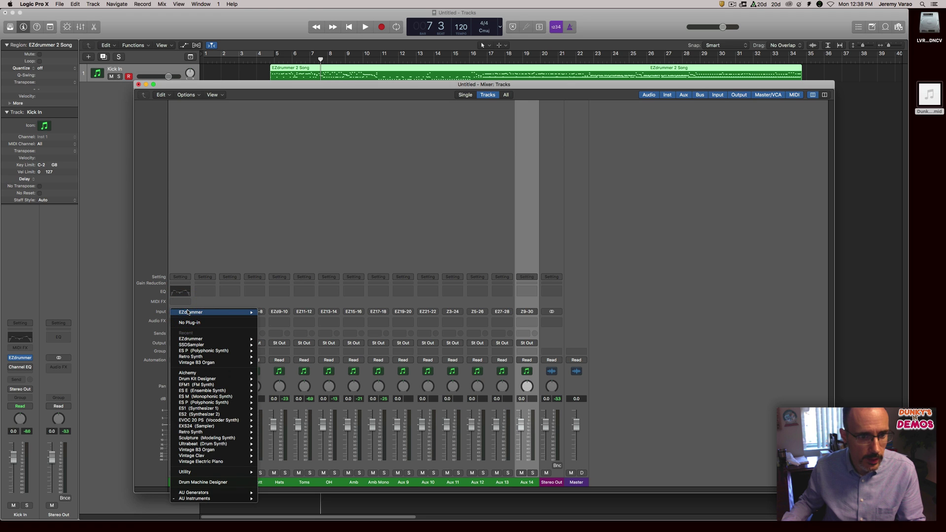
{"action": "mouse_move", "coordinate": [190, 312]}
{"action": "mouse_move", "coordinate": [199, 345]}
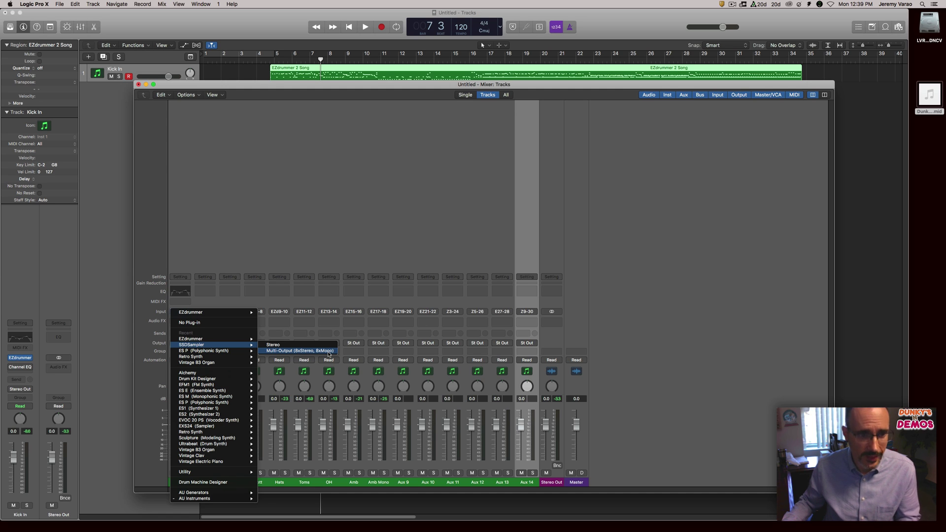
{"action": "left_click", "coordinate": [323, 351]}
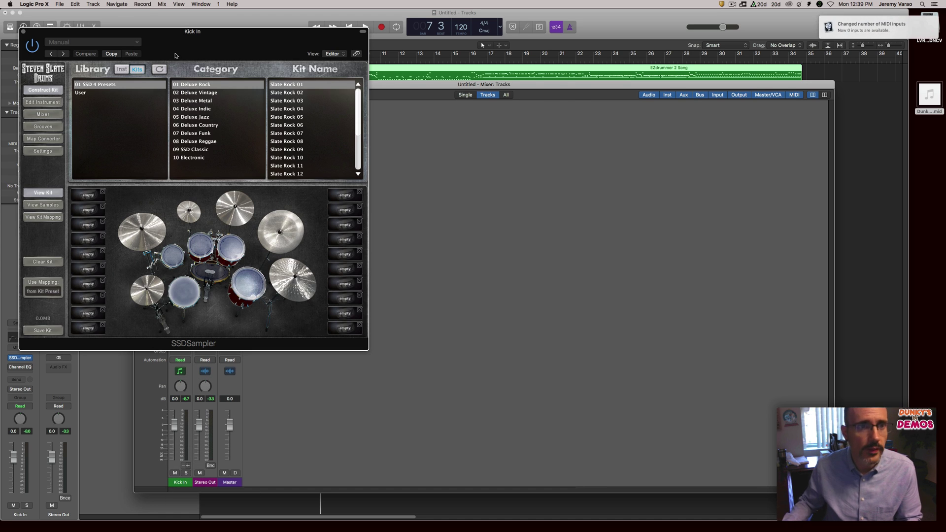
Load the Slate Metal 05 kit from SSDSampler's 03 Deluxe Metal category
{"action": "left_click_drag", "start_coordinate": [186, 32], "coordinate": [490, 58]}
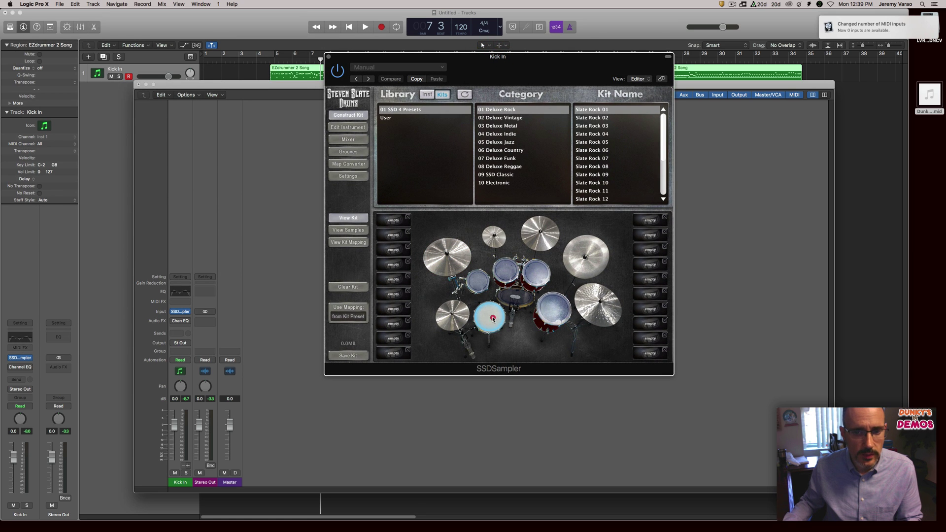
{"action": "left_click", "coordinate": [478, 278]}
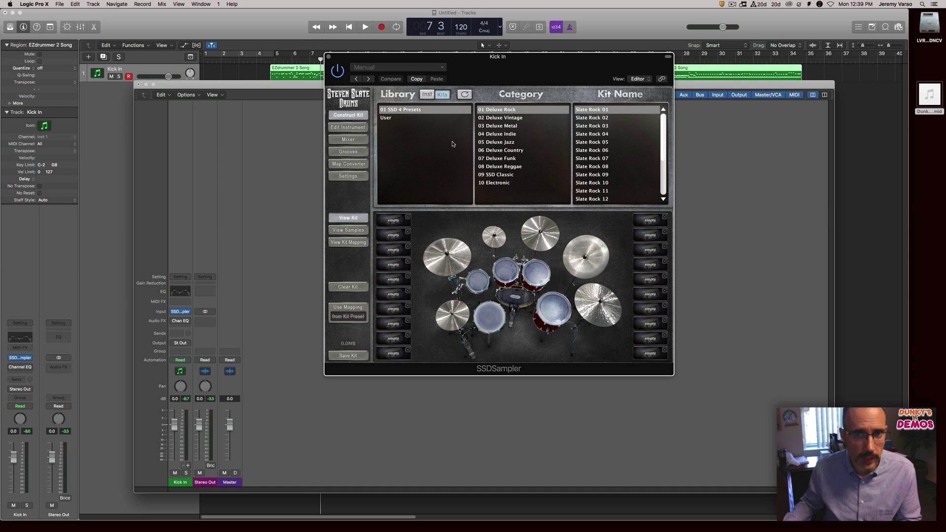
{"action": "left_click", "coordinate": [497, 126]}
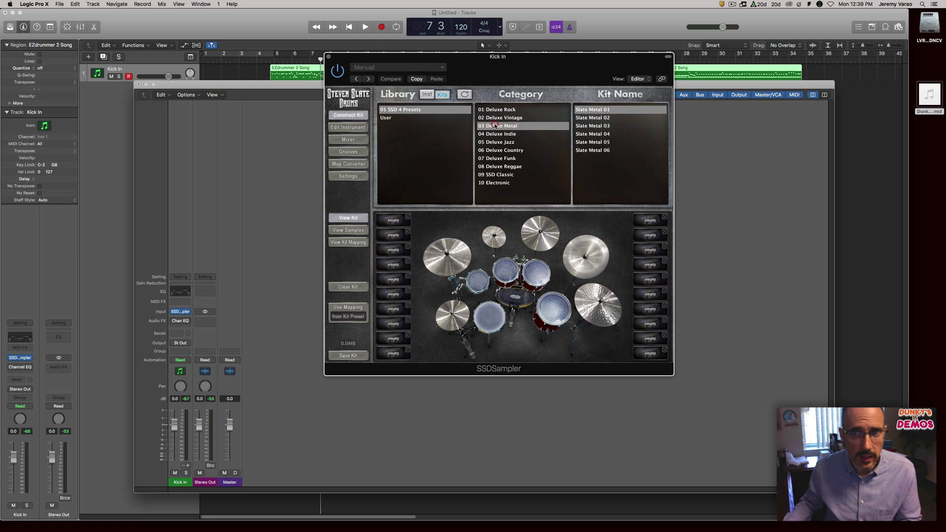
{"action": "left_click", "coordinate": [600, 143]}
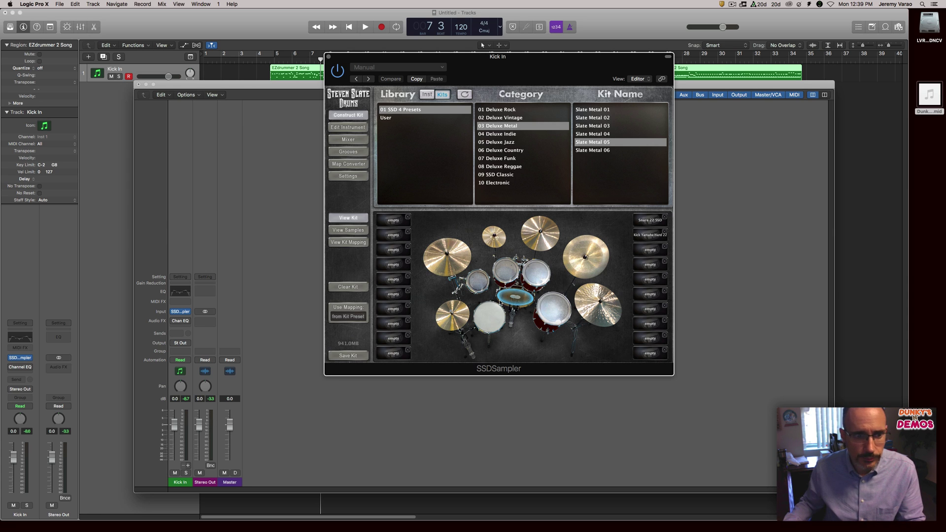
Audition several drums including the rack tom, then reposition the sampler and Mixer windows
{"action": "left_click", "coordinate": [480, 325]}
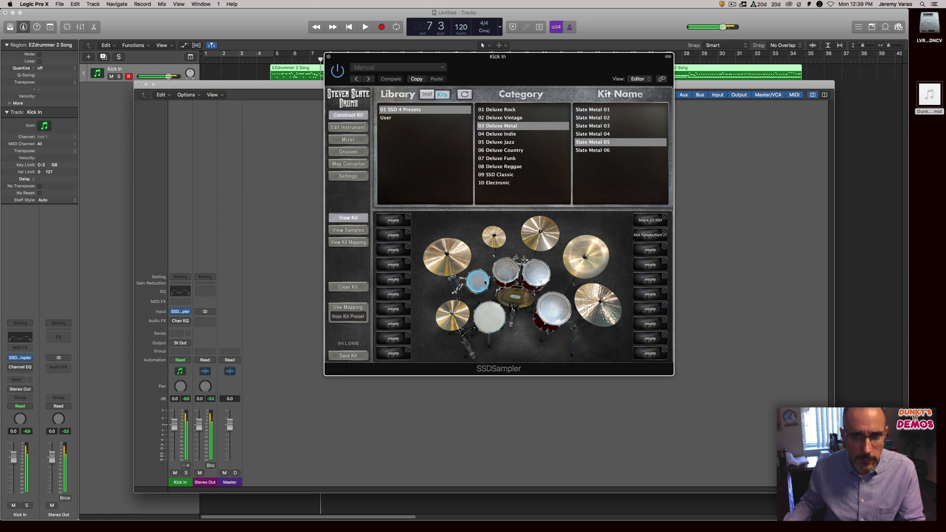
{"action": "left_click", "coordinate": [535, 272]}
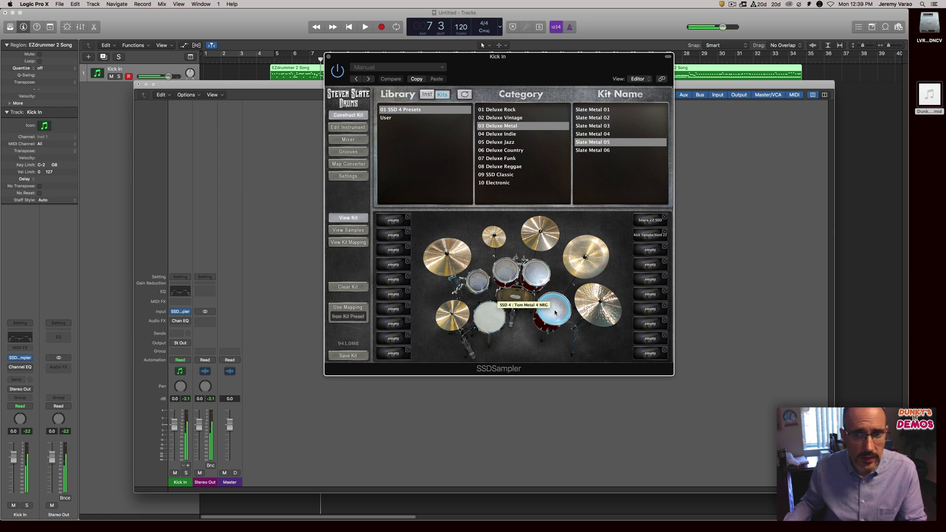
{"action": "left_click", "coordinate": [551, 278]}
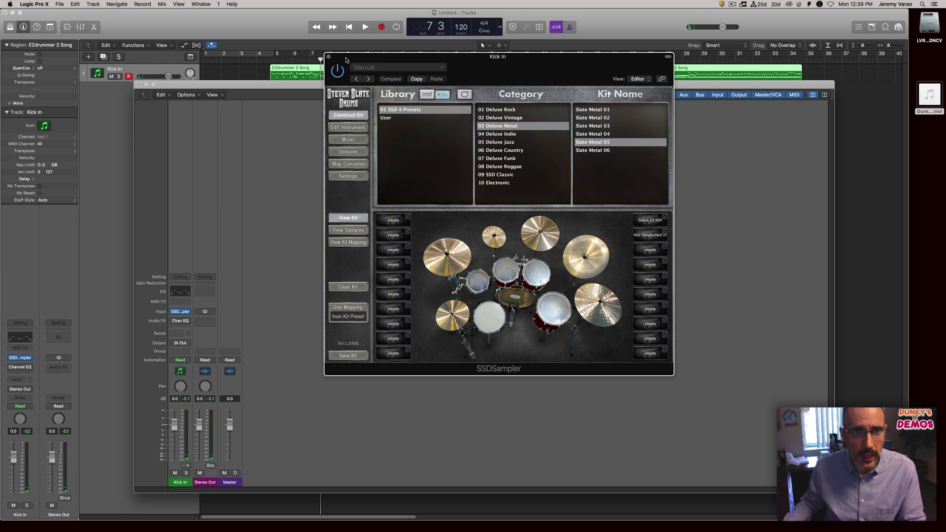
{"action": "left_click_drag", "start_coordinate": [345, 57], "coordinate": [408, 78]}
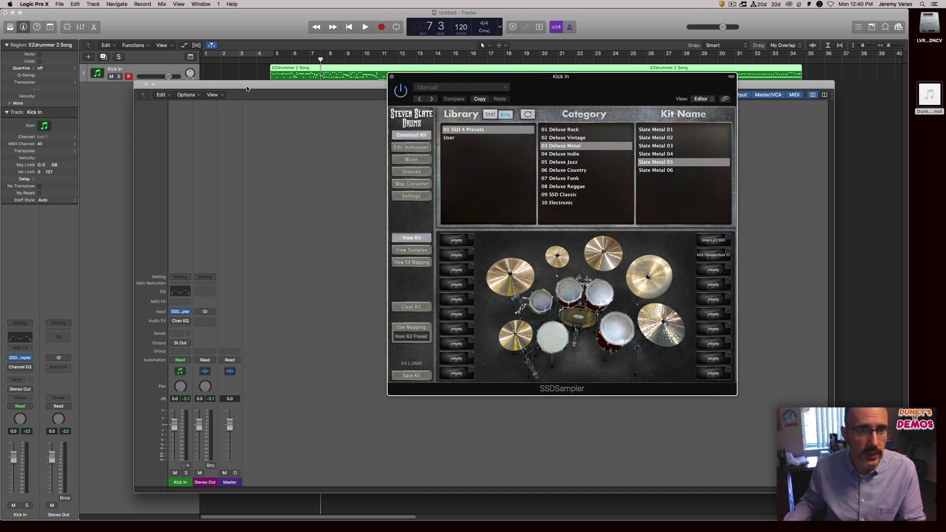
{"action": "left_click_drag", "start_coordinate": [248, 88], "coordinate": [237, 121]}
Cut the EZdrummer 2 Song region, paste it at bar 5, and play it from there
{"action": "left_click", "coordinate": [127, 119]}
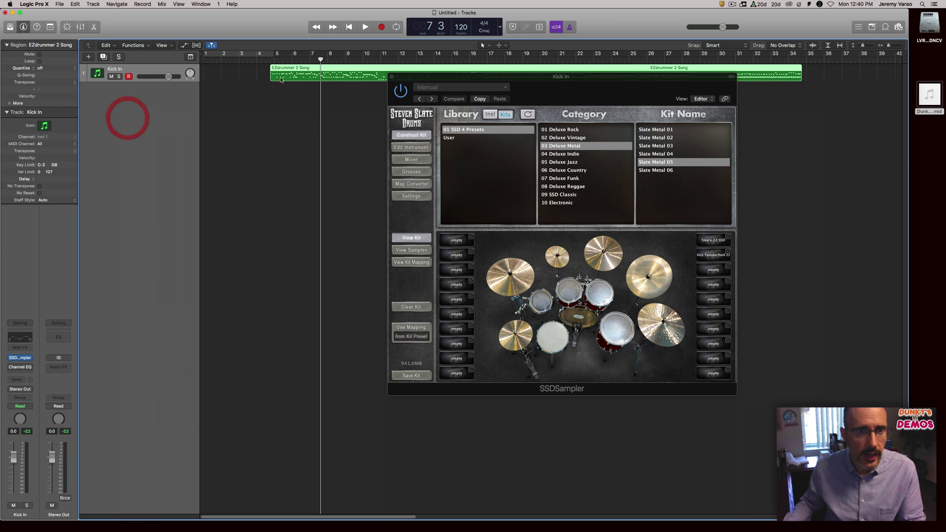
{"action": "left_click", "coordinate": [282, 73]}
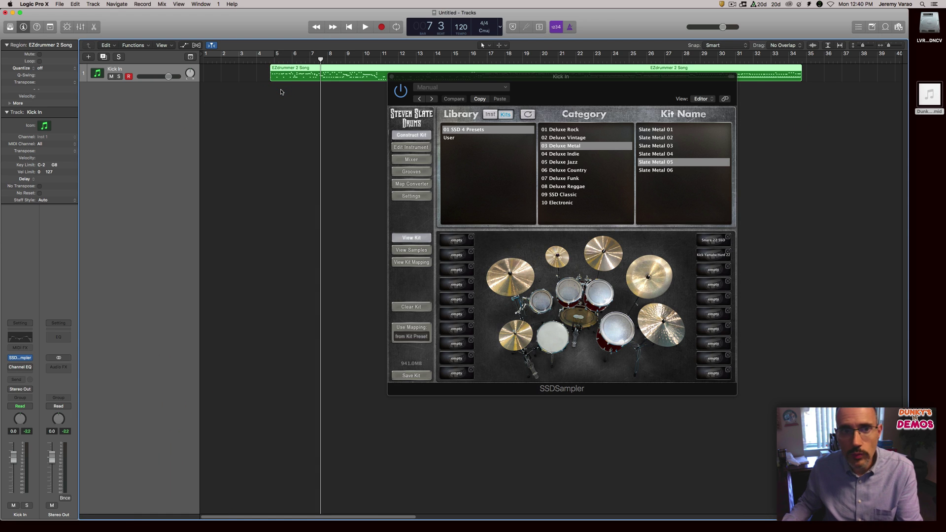
{"action": "key", "text": "Delete"}
{"action": "left_click", "coordinate": [273, 57]}
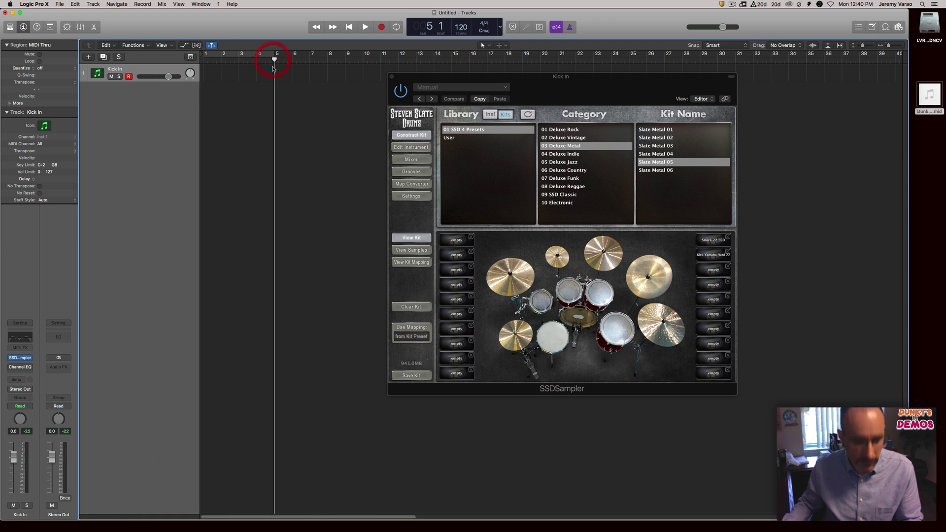
{"action": "key", "text": "cmd+v"}
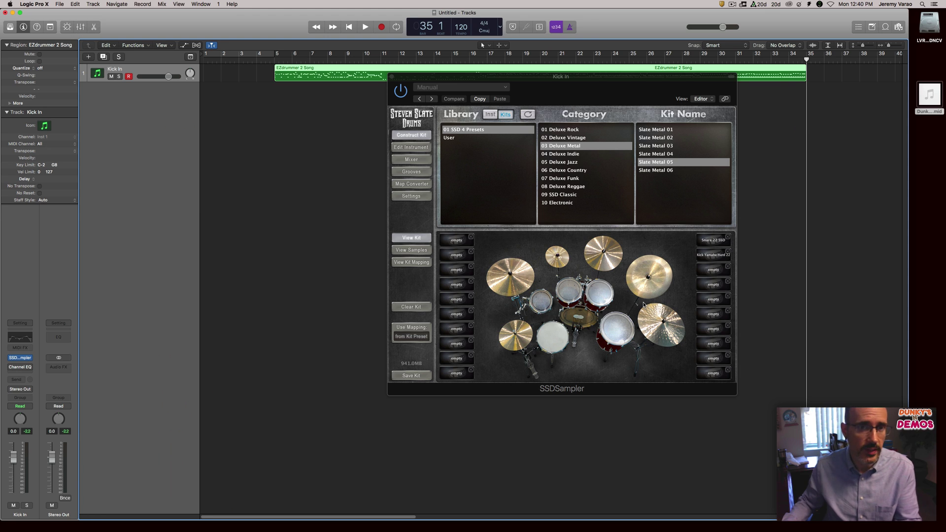
{"action": "double_click", "coordinate": [268, 59]}
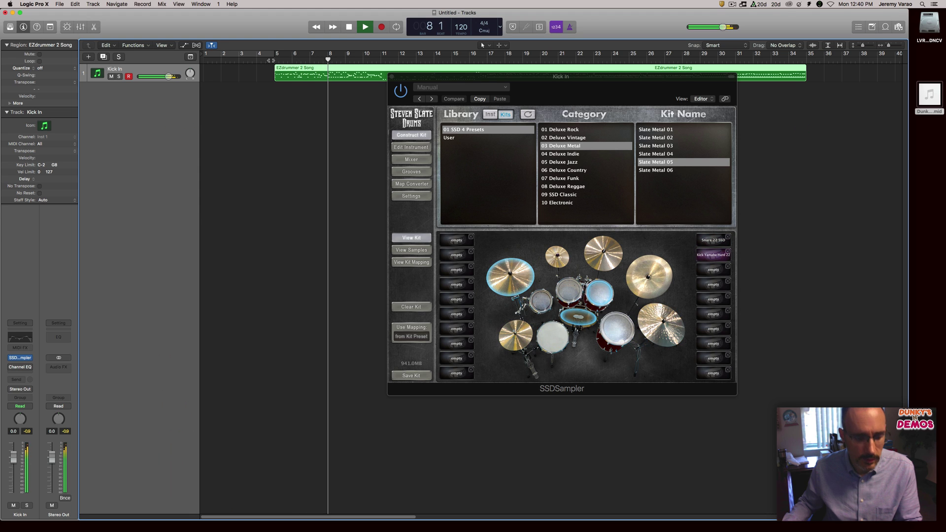
{"action": "key", "text": "space"}
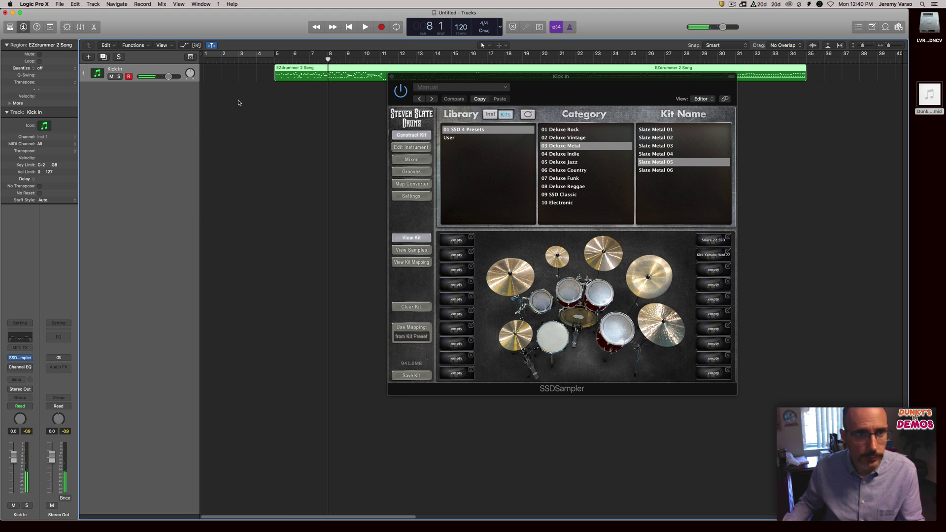
Keep Kick In's SSDSampler in Multi-Output mode and display its internal per-drum mixer
{"action": "key", "text": "x"}
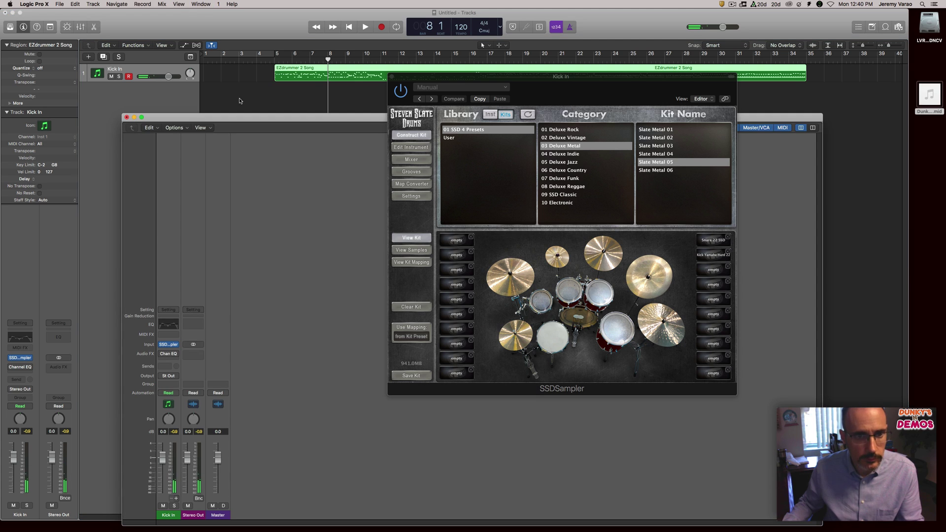
{"action": "left_click", "coordinate": [179, 344]}
{"action": "mouse_move", "coordinate": [178, 340]}
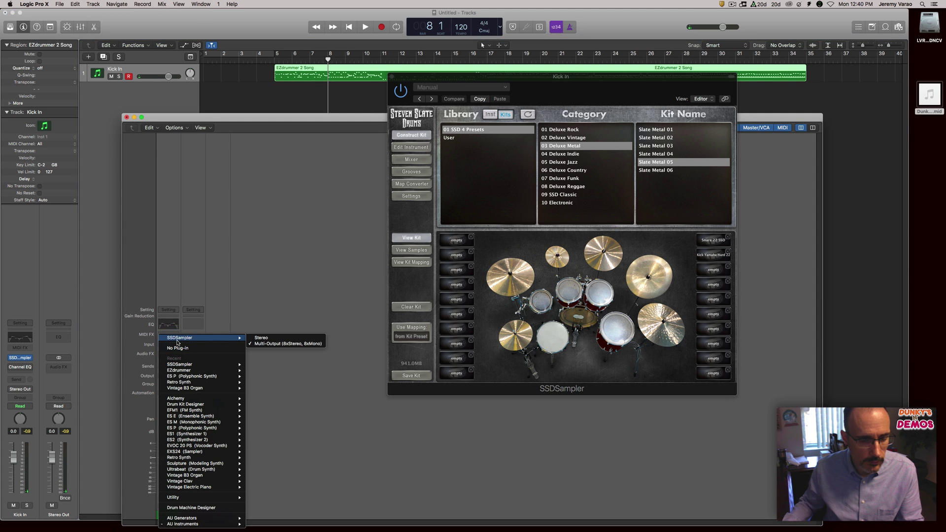
{"action": "left_click", "coordinate": [259, 344]}
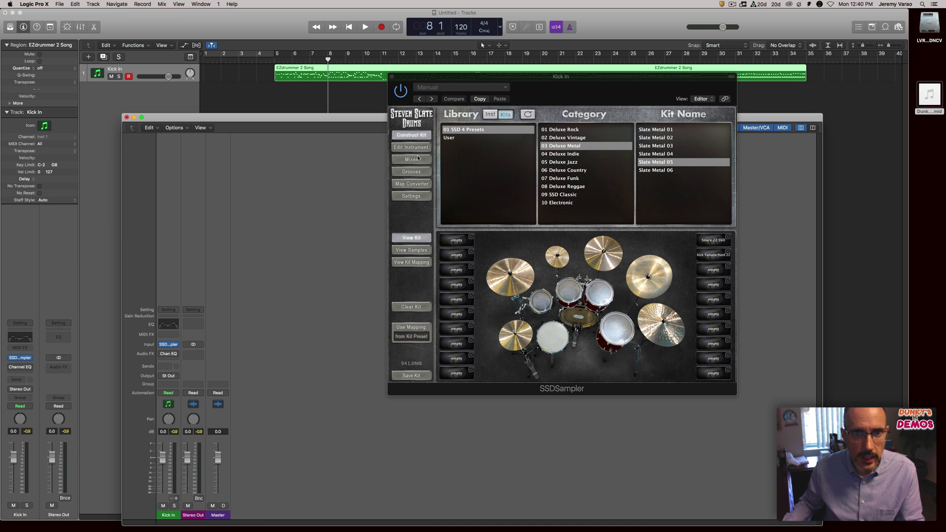
{"action": "left_click", "coordinate": [418, 159]}
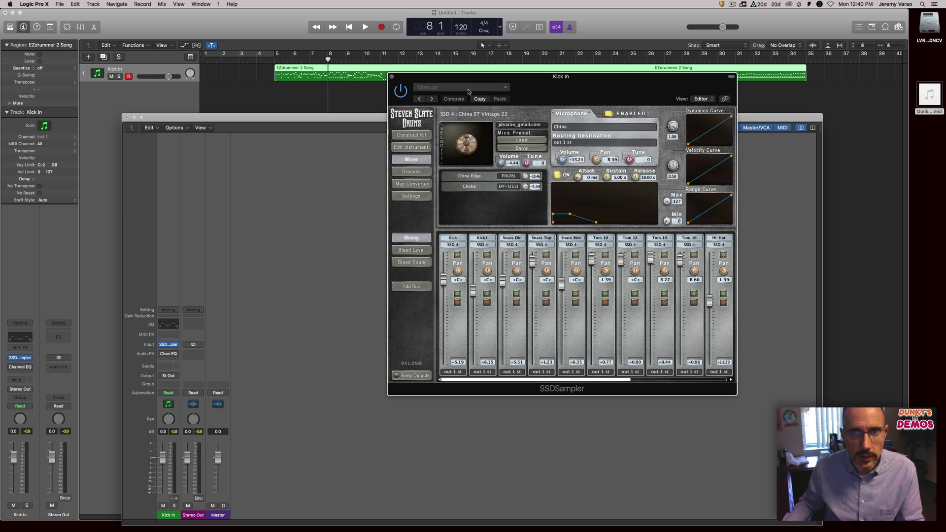
{"action": "left_click_drag", "start_coordinate": [468, 77], "coordinate": [349, 69]}
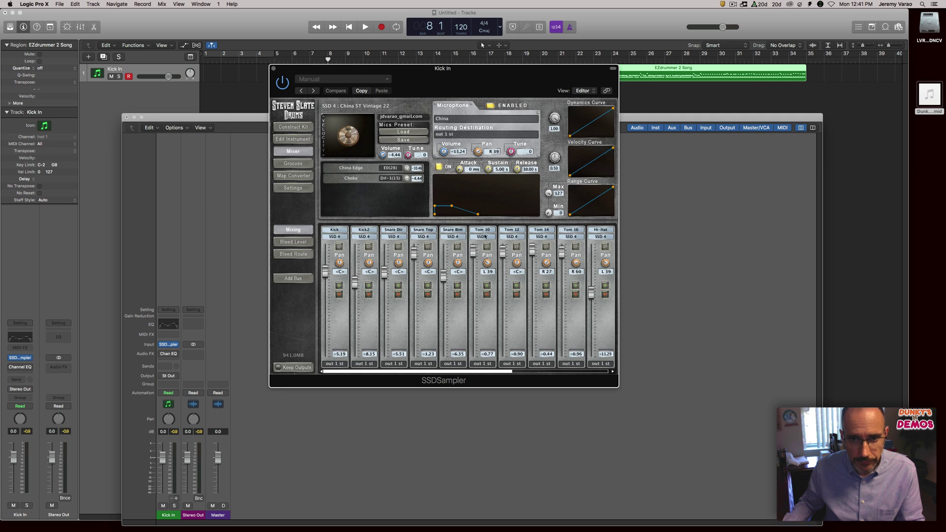
{"action": "left_click_drag", "start_coordinate": [508, 371], "coordinate": [602, 355]}
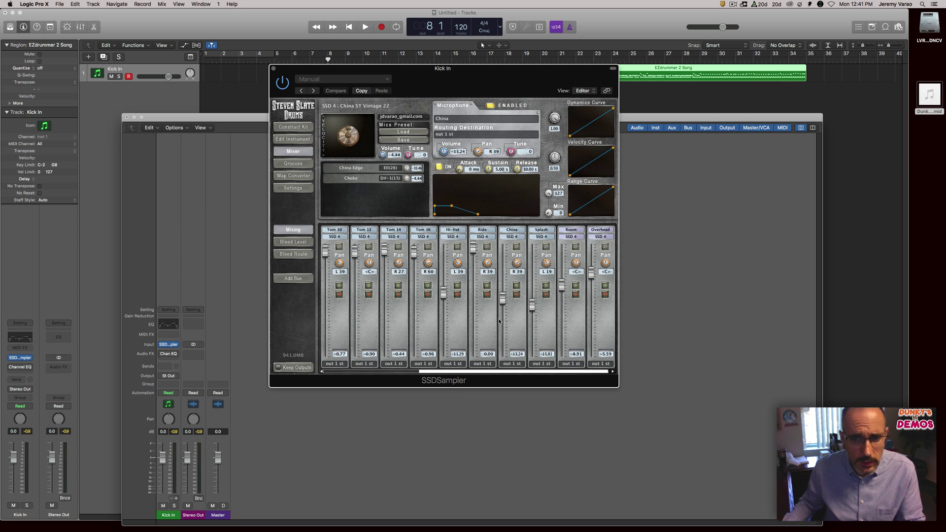
{"action": "left_click_drag", "start_coordinate": [494, 372], "coordinate": [398, 372]}
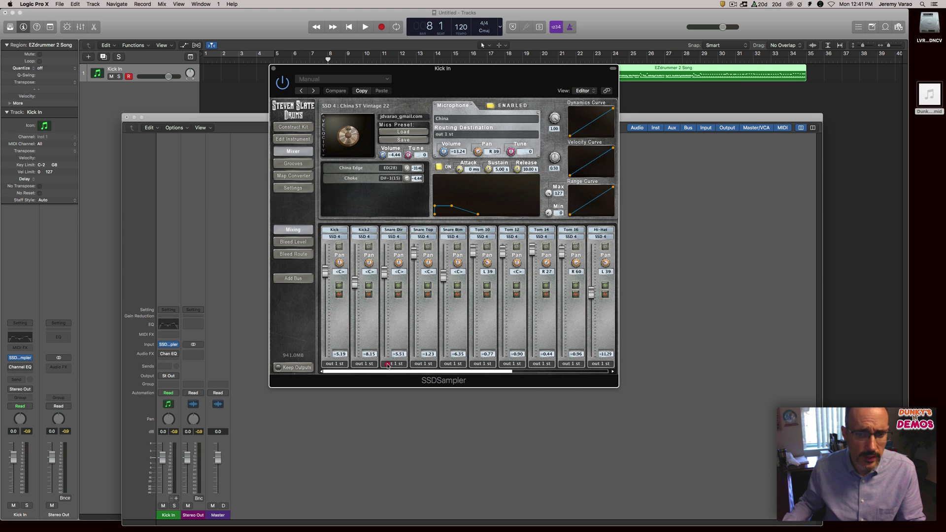
{"action": "left_click", "coordinate": [343, 365]}
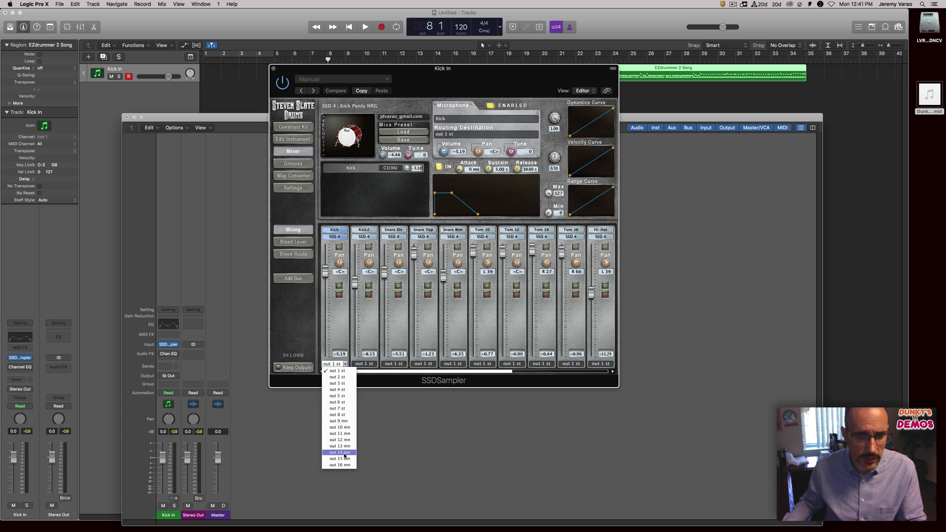
{"action": "left_click", "coordinate": [369, 326]}
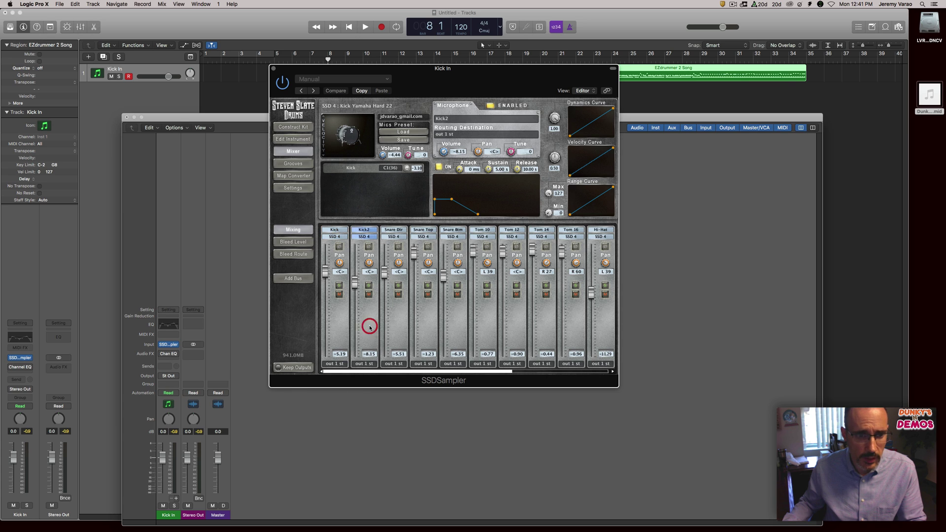
{"action": "left_click", "coordinate": [285, 430]}
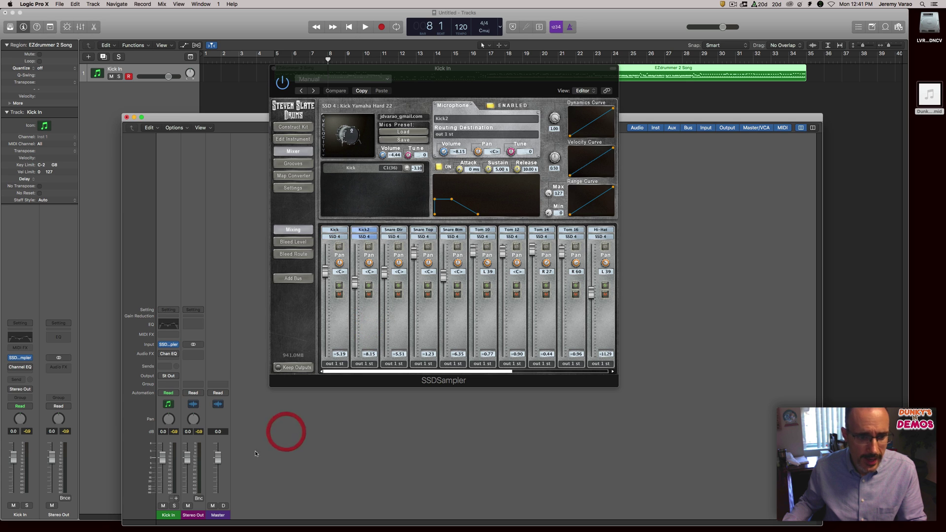
Add five aux channel strips to the Mixer for the SSDSampler outputs
{"action": "left_click", "coordinate": [178, 499]}
{"action": "left_click", "coordinate": [177, 499]}
{"action": "left_click", "coordinate": [177, 499]}
{"action": "left_click", "coordinate": [177, 499]}
{"action": "left_click", "coordinate": [178, 499]}
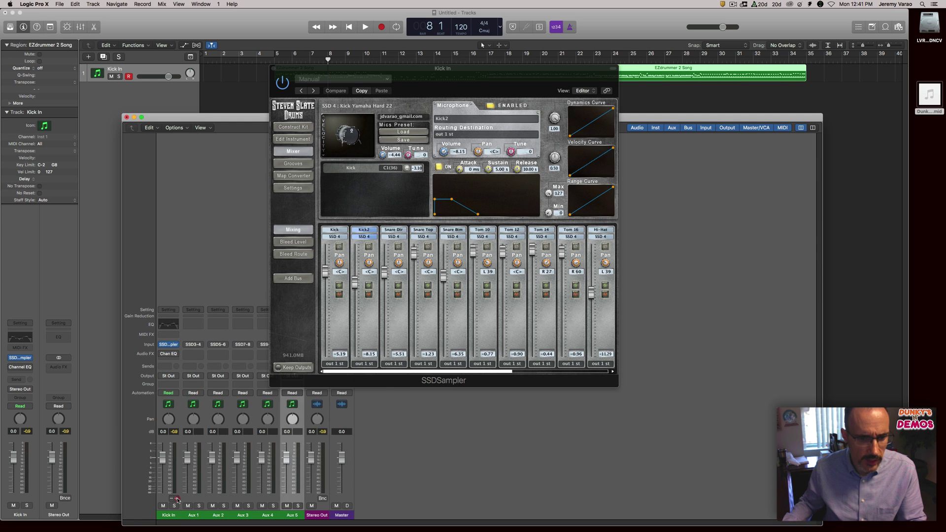
{"action": "left_click", "coordinate": [178, 499]}
{"action": "left_click", "coordinate": [177, 499]}
Name the first strips Kick, Snare, Toms and Hats
{"action": "double_click", "coordinate": [168, 515]}
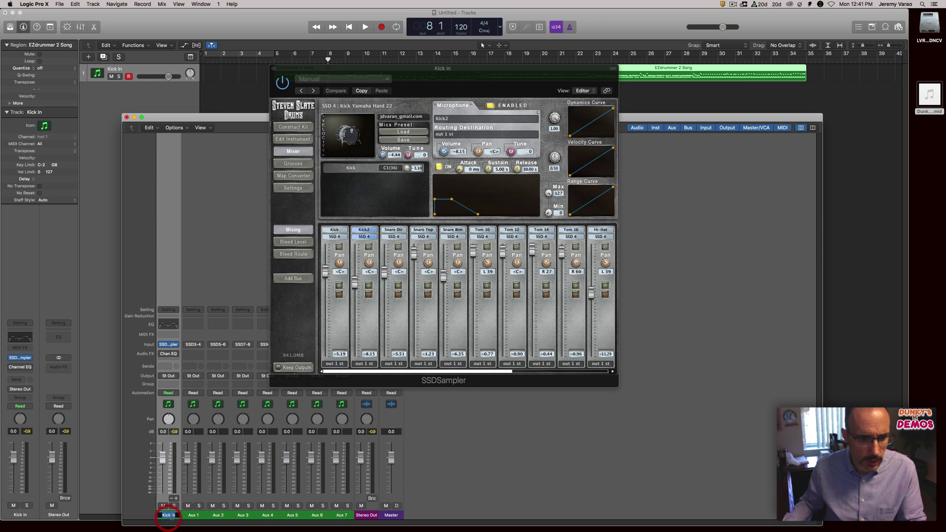
{"action": "type", "text": "Kick"}
{"action": "key", "text": "Tab"}
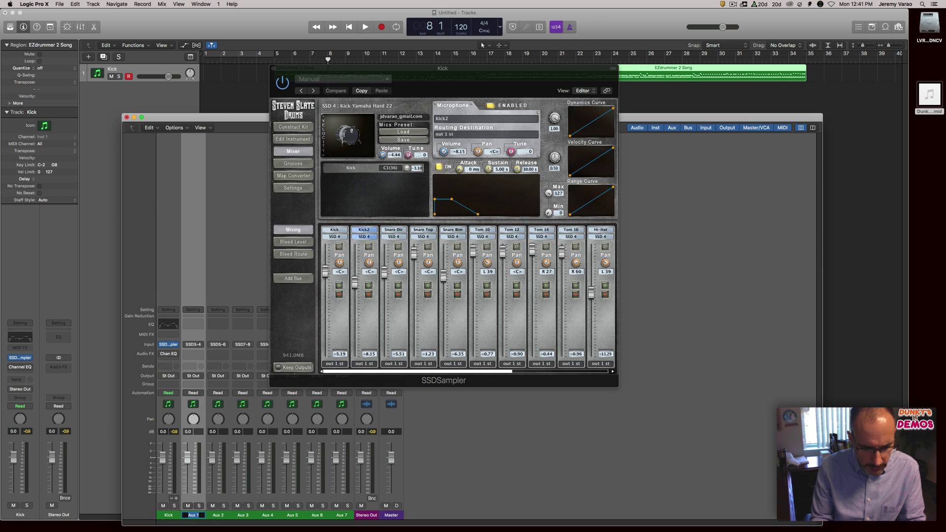
{"action": "type", "text": "Snare"}
{"action": "key", "text": "Tab"}
{"action": "type", "text": "To"}
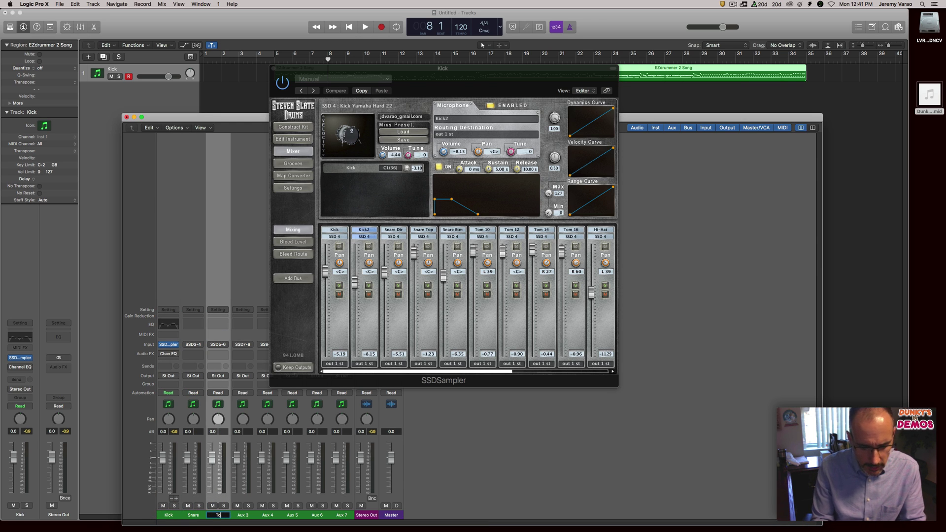
{"action": "type", "text": "ms"}
{"action": "key", "text": "Tab"}
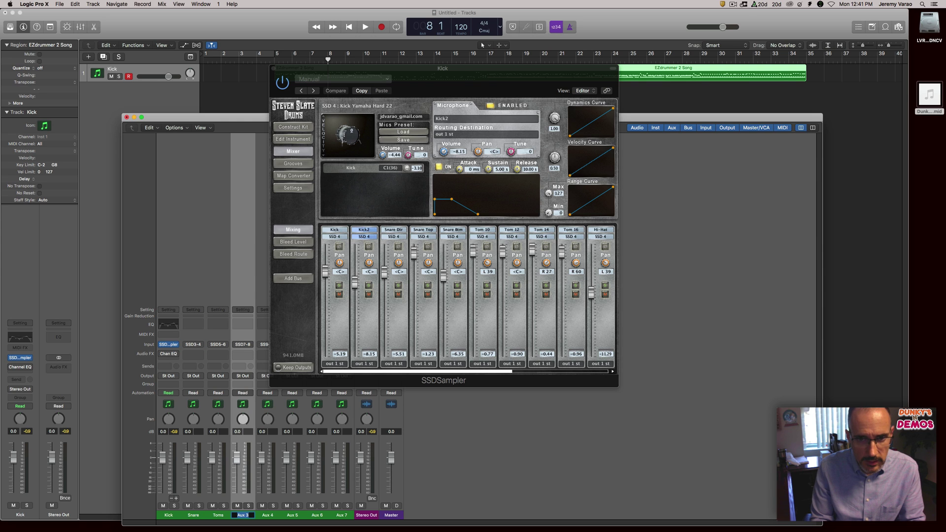
{"action": "type", "text": "Hats"}
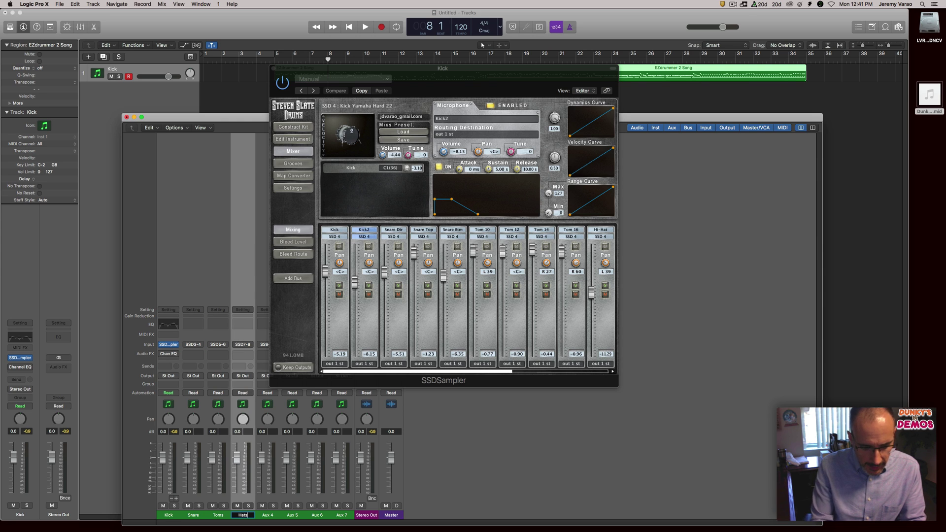
{"action": "key", "text": "Tab"}
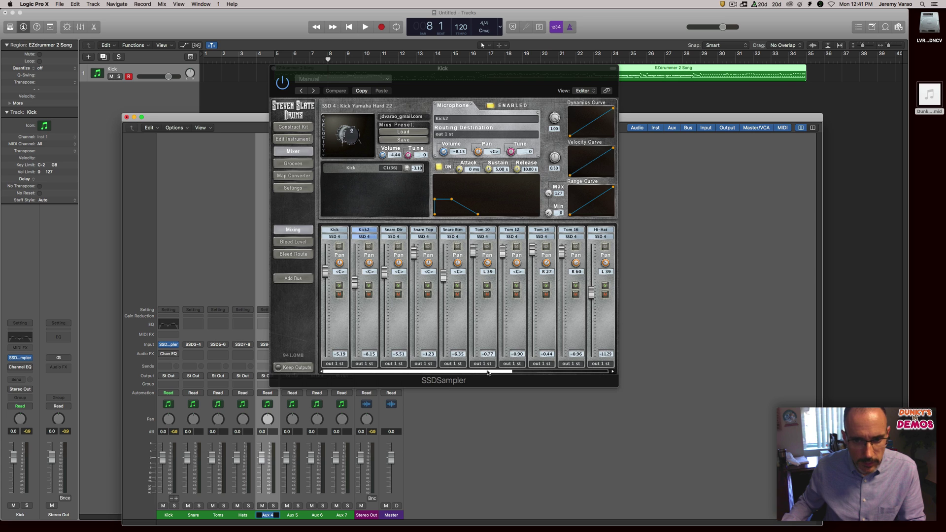
Name the remaining aux strips Ride, China, Splash and OH
{"action": "left_click_drag", "start_coordinate": [491, 372], "coordinate": [587, 371]}
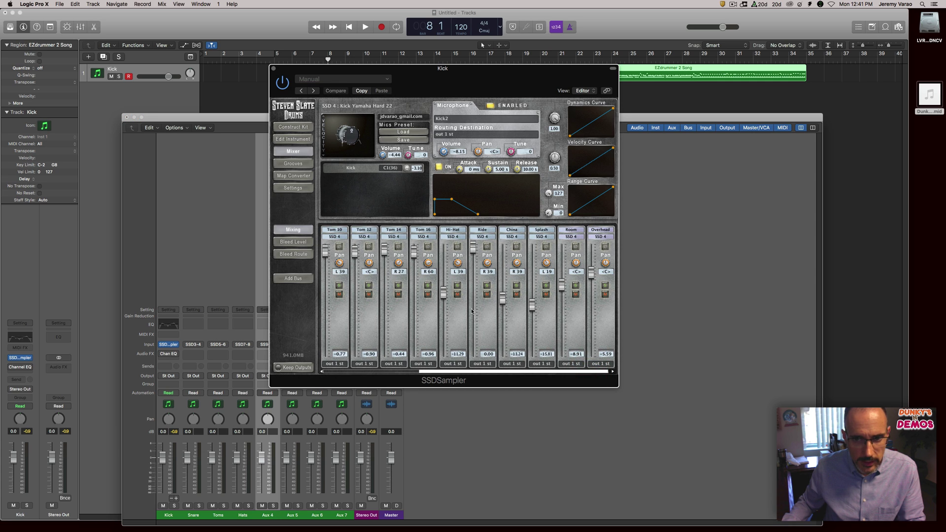
{"action": "double_click", "coordinate": [269, 514]}
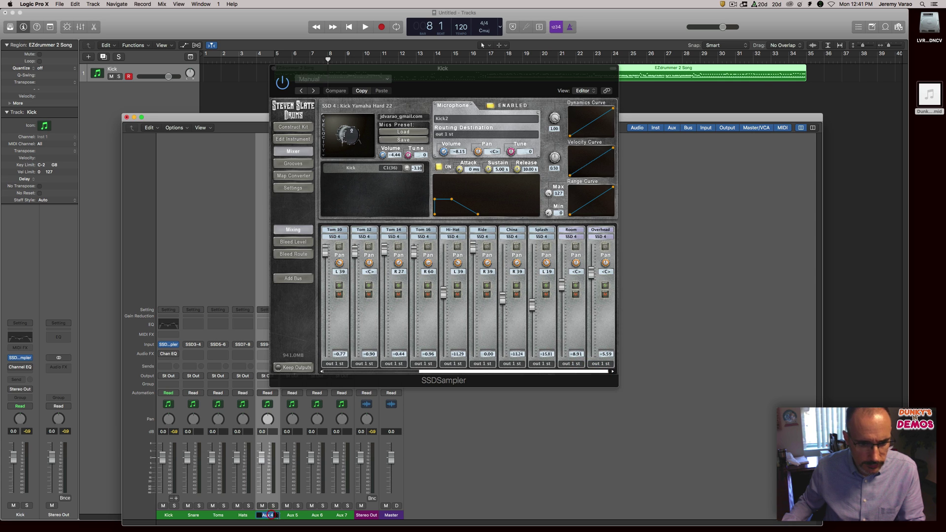
{"action": "type", "text": "Ride"}
{"action": "key", "text": "Tab"}
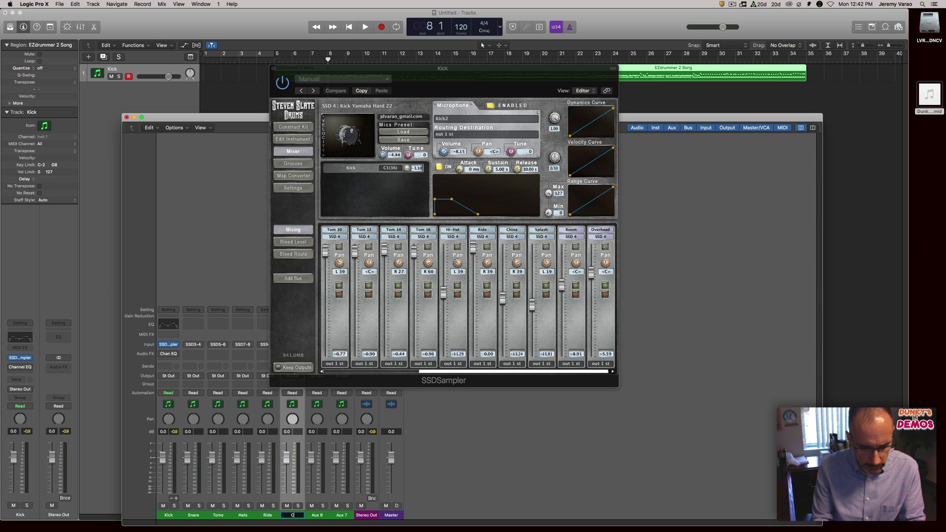
{"action": "type", "text": "China"}
{"action": "key", "text": "Tab"}
{"action": "type", "text": "Splash"}
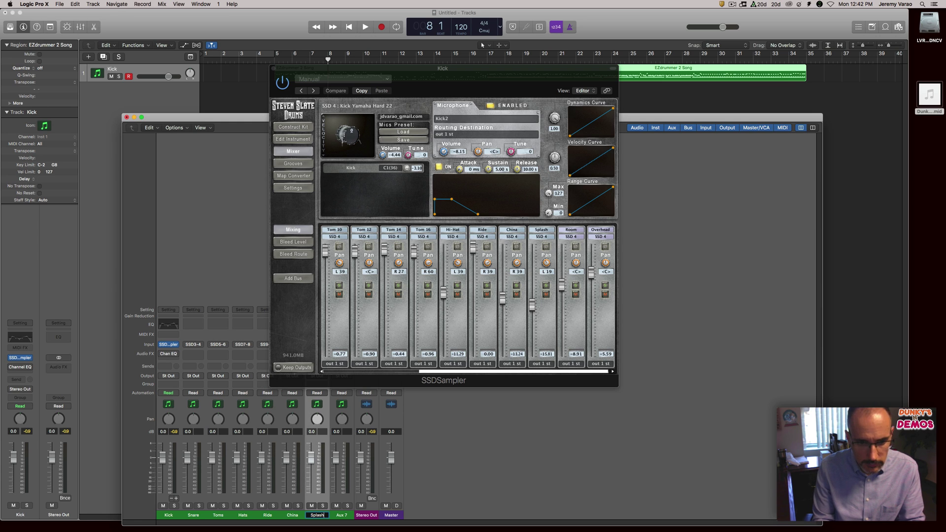
{"action": "key", "text": "Tab"}
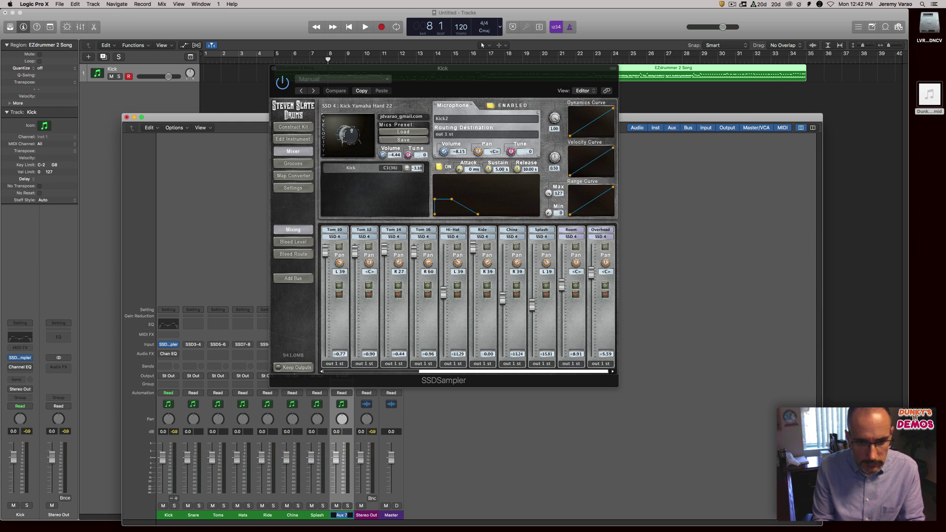
{"action": "type", "text": "OH"}
{"action": "key", "text": "Tab"}
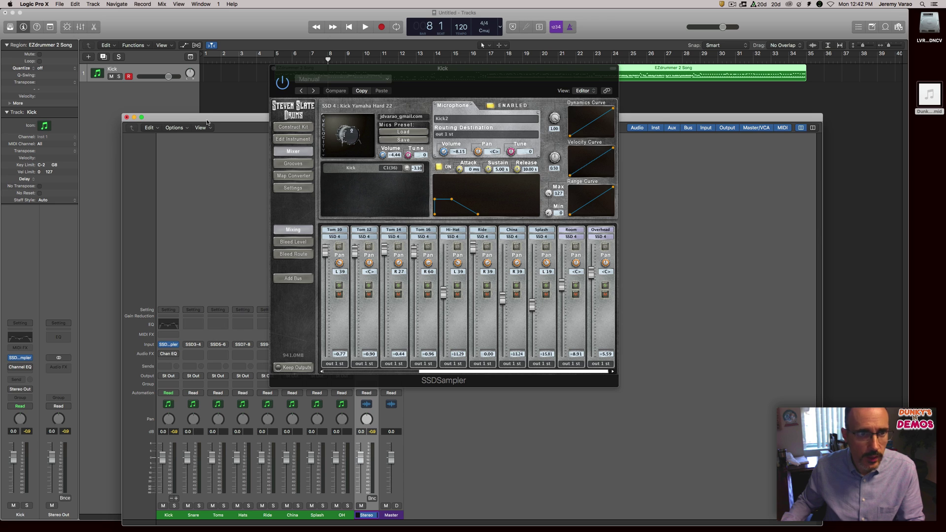
Leave the Stereo Out name unchanged, start playback and return to the Mixer
{"action": "key", "text": "BackSpace"}
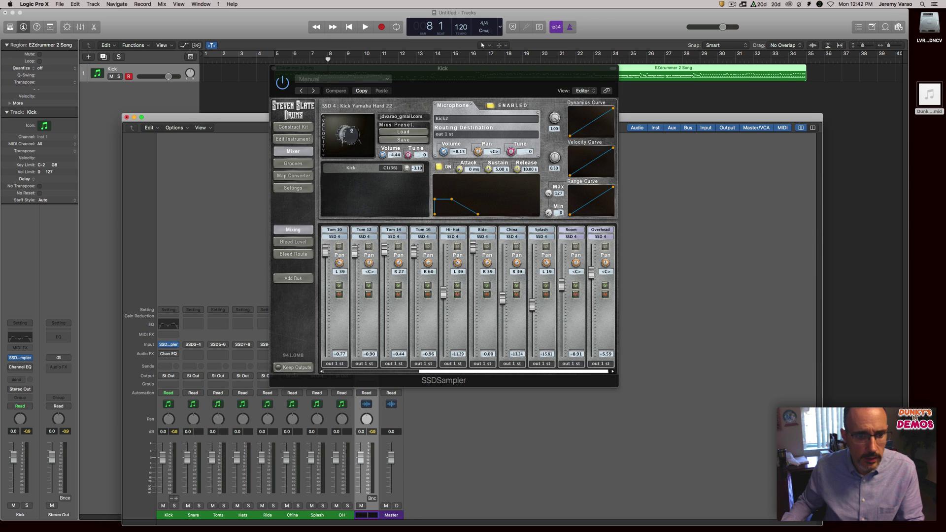
{"action": "key", "text": "Return"}
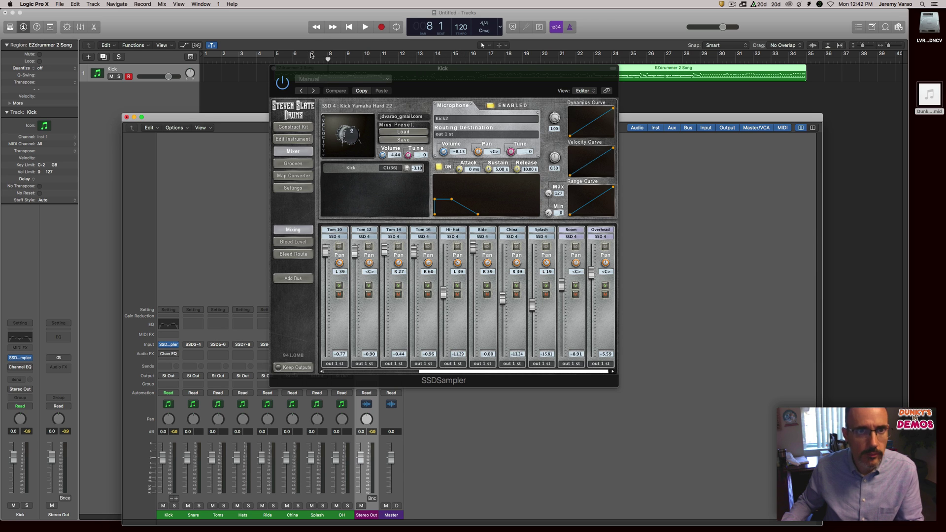
{"action": "left_click", "coordinate": [291, 38]}
{"action": "key", "text": "space"}
{"action": "key", "text": "super+2"}
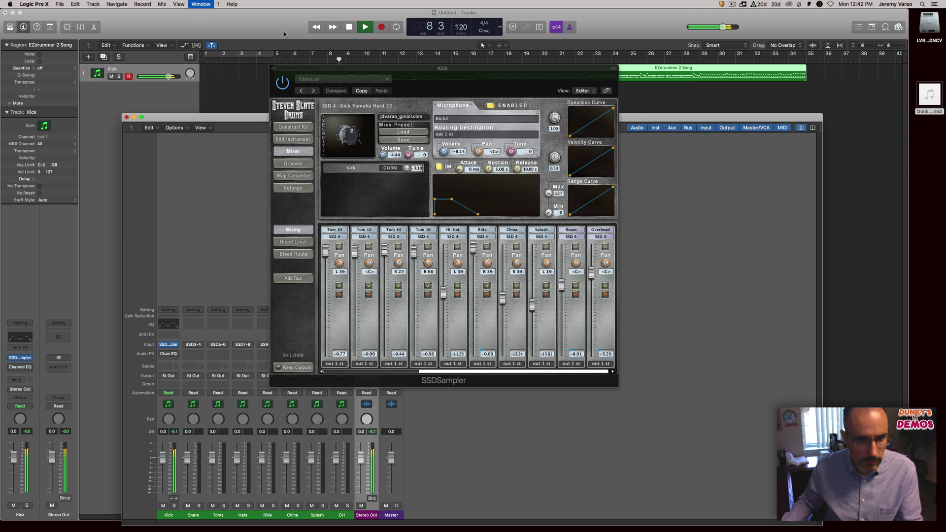
Stop playback and route Snare Dir, Snare Top and Snare Btm to out 2 st
{"action": "left_click_drag", "start_coordinate": [329, 69], "coordinate": [463, 95]}
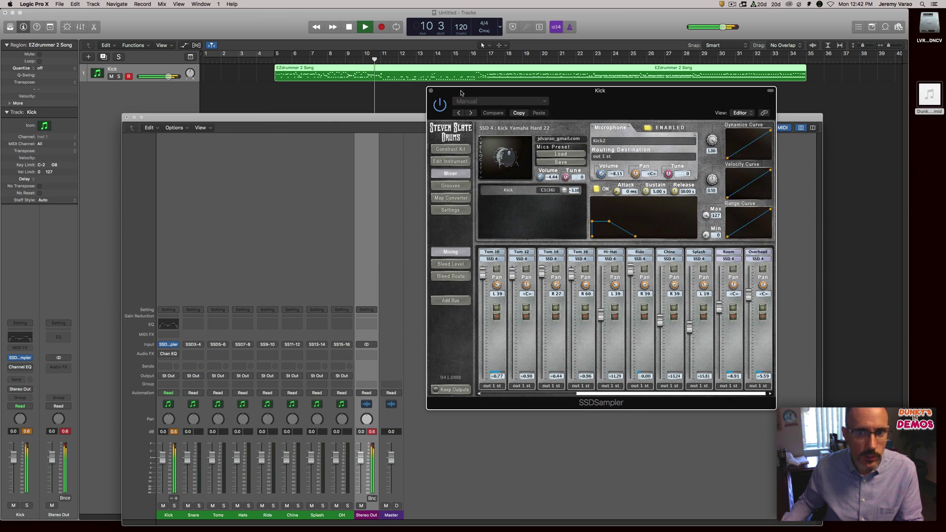
{"action": "key", "text": "space"}
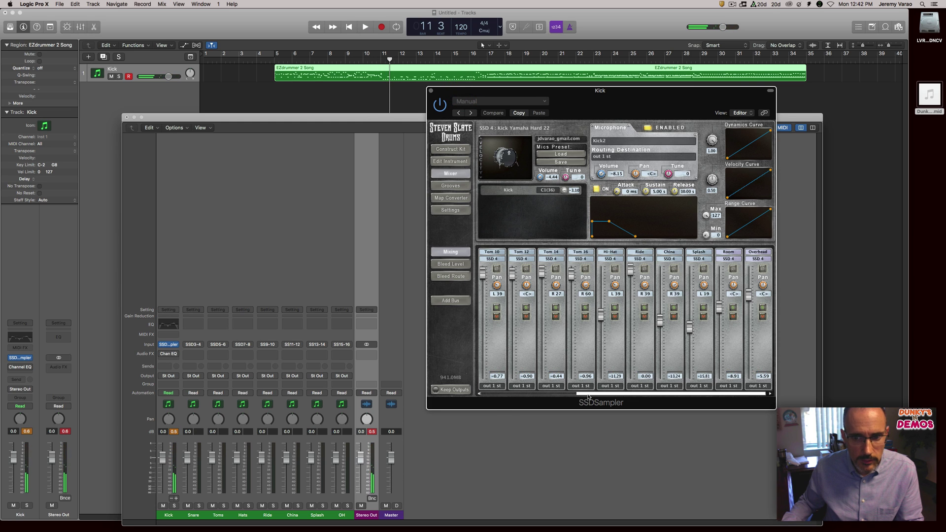
{"action": "scroll", "coordinate": [588, 396], "scroll_direction": "left", "scroll_amount": 5}
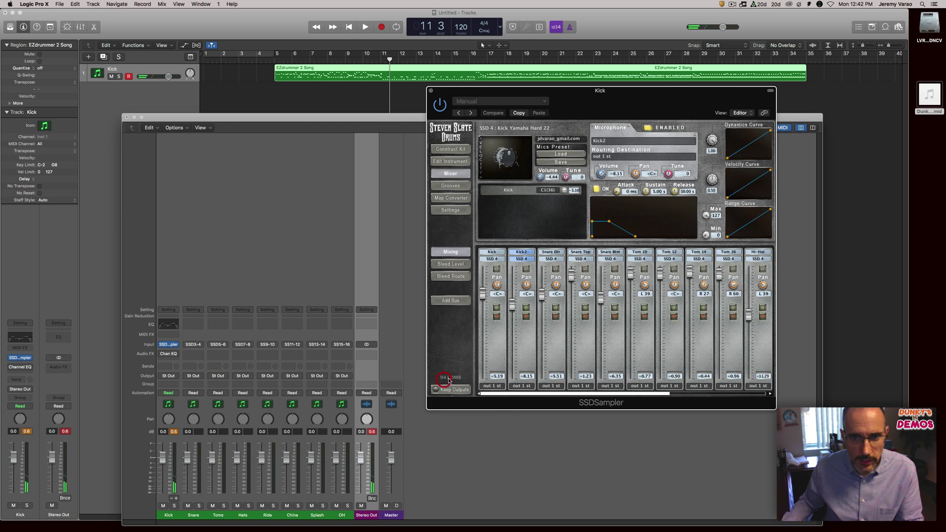
{"action": "left_click", "coordinate": [552, 386]}
{"action": "left_click", "coordinate": [554, 399]}
{"action": "left_click", "coordinate": [580, 385]}
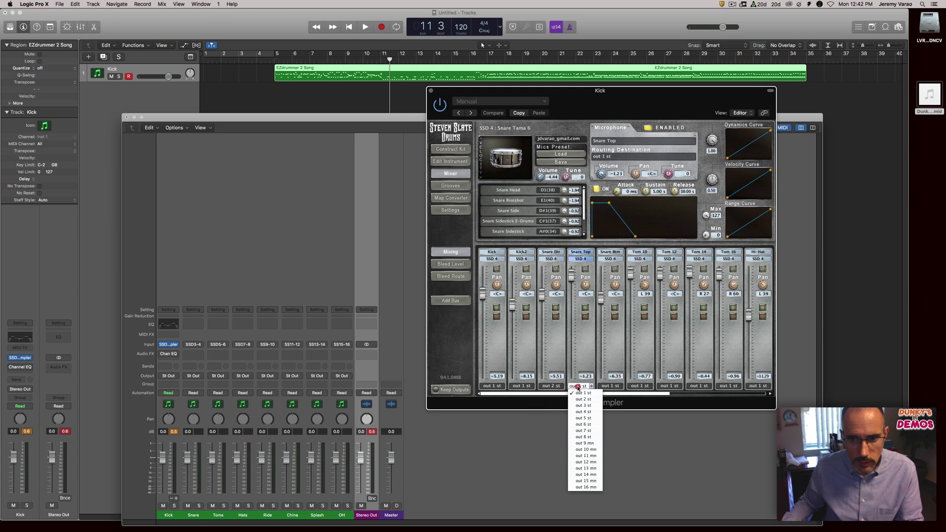
{"action": "left_click", "coordinate": [580, 400]}
{"action": "left_click", "coordinate": [609, 385]}
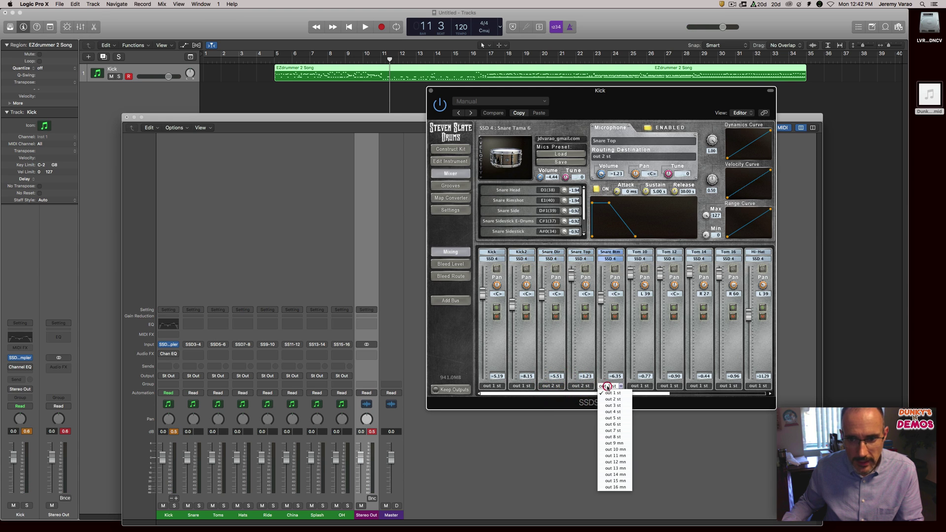
{"action": "left_click", "coordinate": [607, 400]}
Route Tom 10, Tom 12, Tom 14 and Tom 16 to out 3 st
{"action": "left_click", "coordinate": [638, 386]}
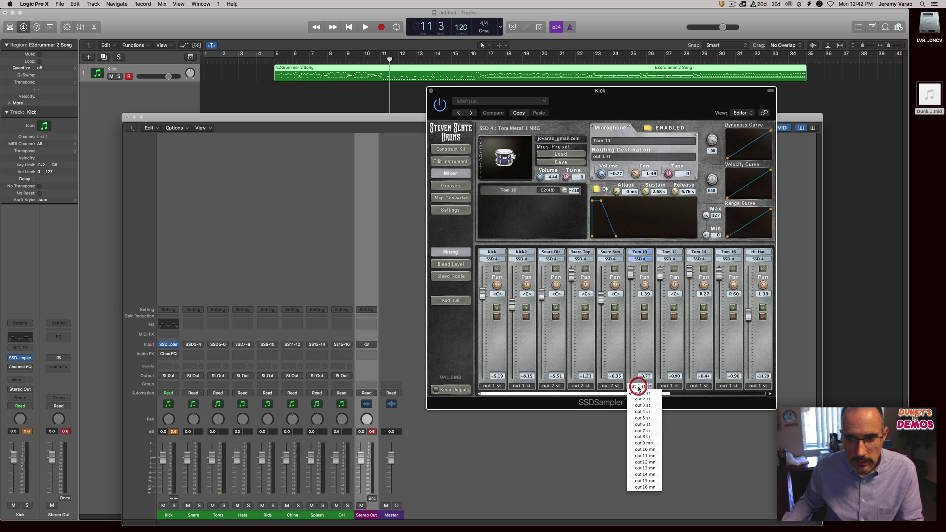
{"action": "left_click", "coordinate": [638, 404]}
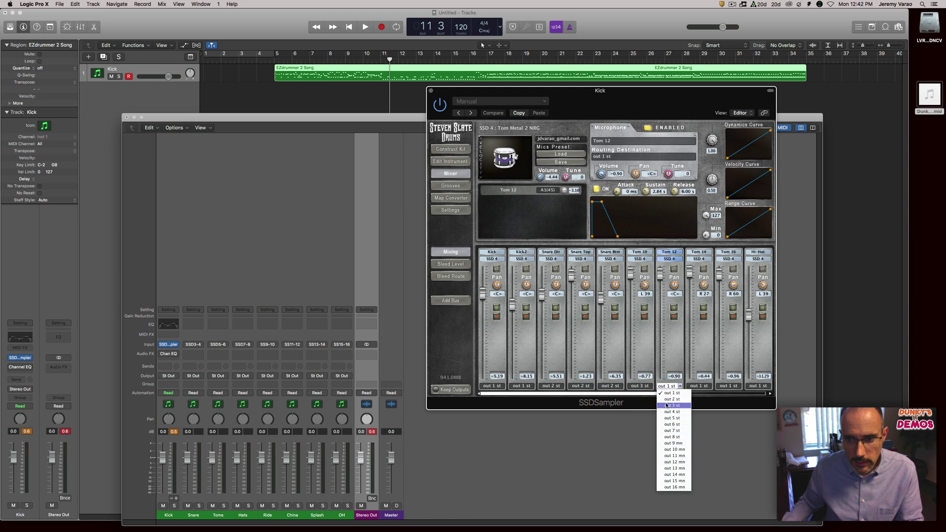
{"action": "left_click", "coordinate": [671, 405]}
{"action": "left_click", "coordinate": [698, 386]}
{"action": "left_click", "coordinate": [695, 406]}
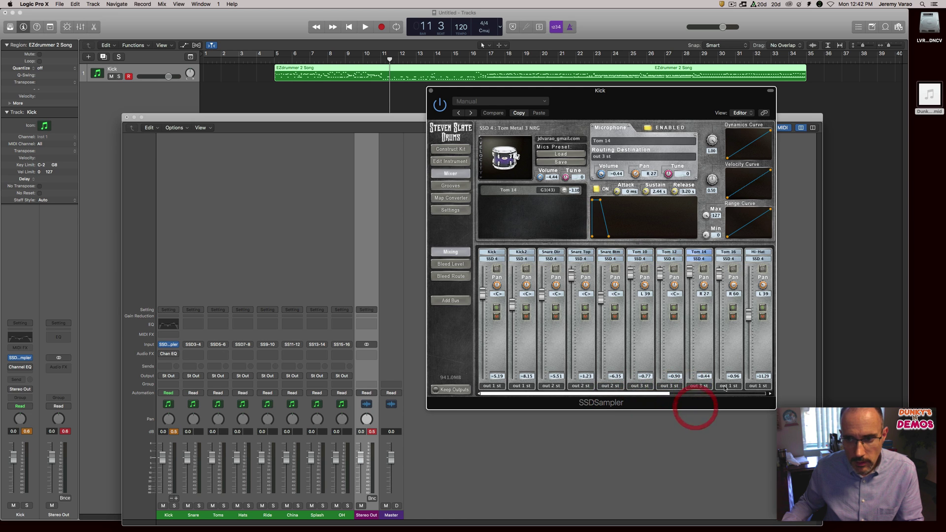
{"action": "left_click", "coordinate": [728, 386]}
{"action": "left_click", "coordinate": [725, 405]}
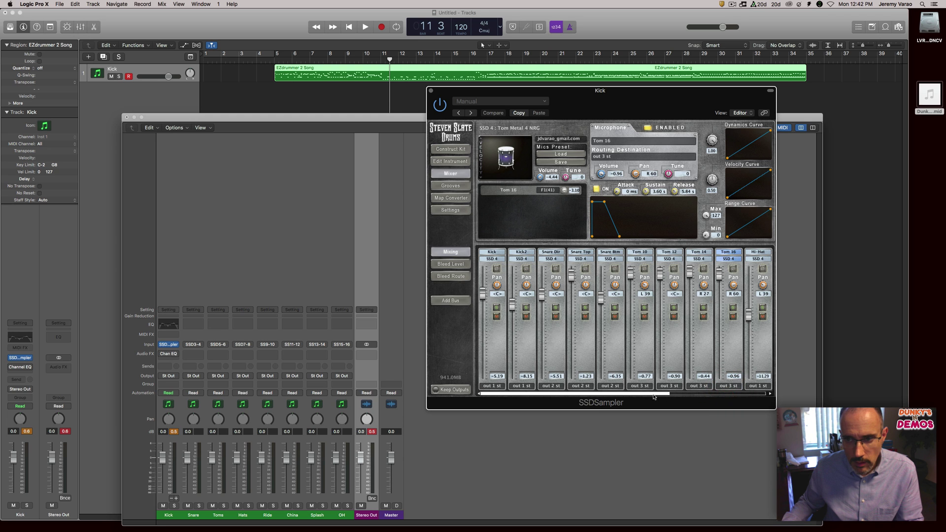
Send Hi-Hat to out 4, Ride 5, China 6, Splash 7, Room and Overhead 8
{"action": "left_click_drag", "start_coordinate": [658, 393], "coordinate": [753, 394]}
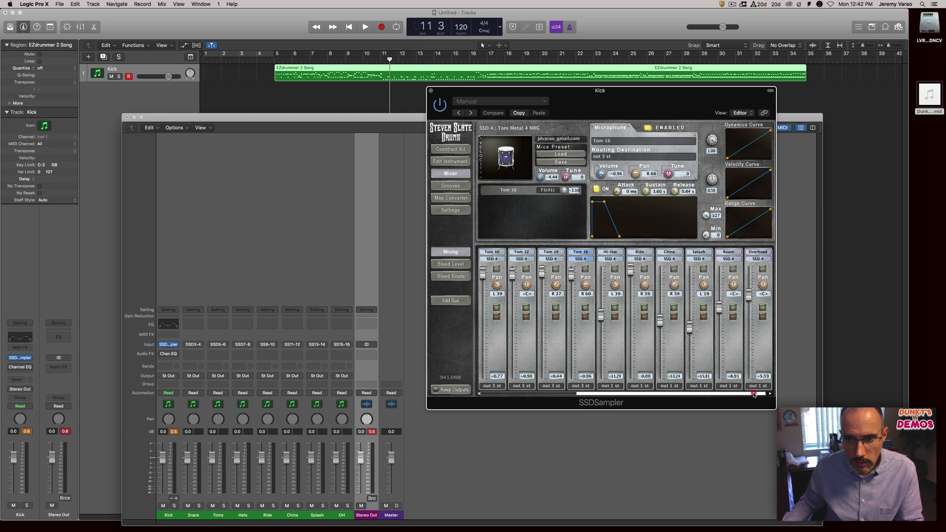
{"action": "left_click", "coordinate": [609, 386]}
{"action": "left_click", "coordinate": [618, 411]}
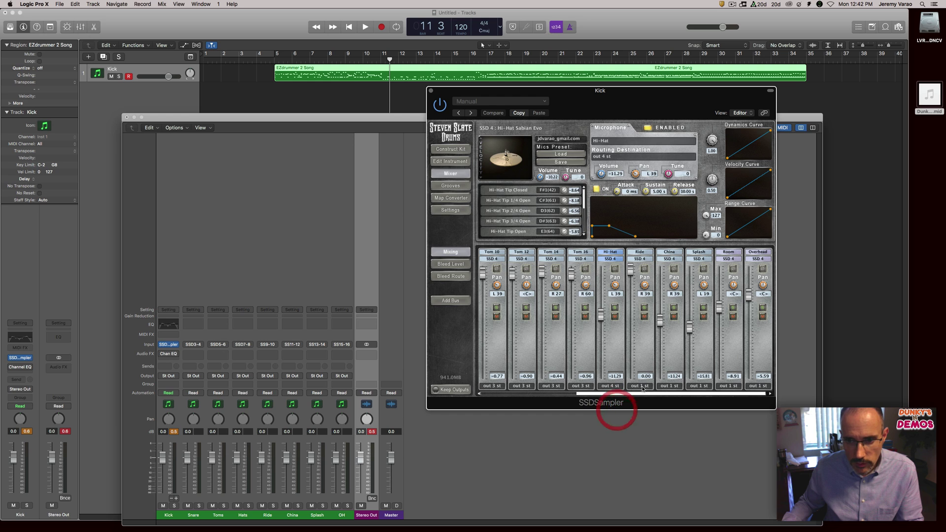
{"action": "left_click", "coordinate": [640, 385]}
{"action": "left_click", "coordinate": [645, 418]}
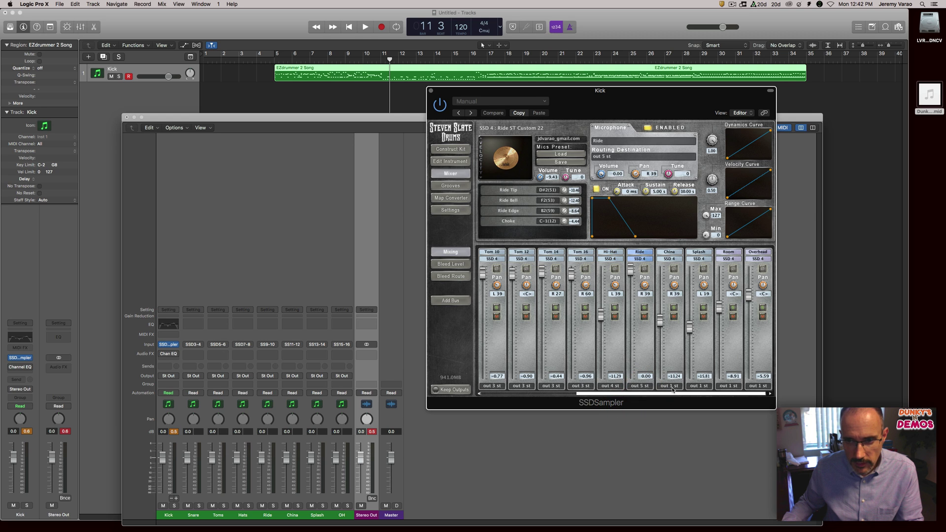
{"action": "left_click", "coordinate": [670, 385]}
{"action": "left_click", "coordinate": [680, 422]}
{"action": "left_click", "coordinate": [699, 386]}
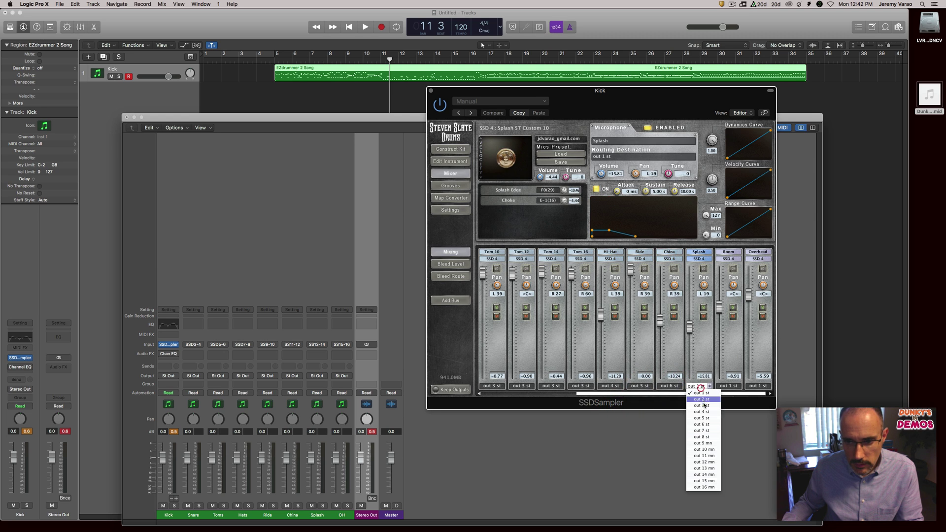
{"action": "left_click", "coordinate": [703, 431]}
{"action": "left_click", "coordinate": [728, 386]}
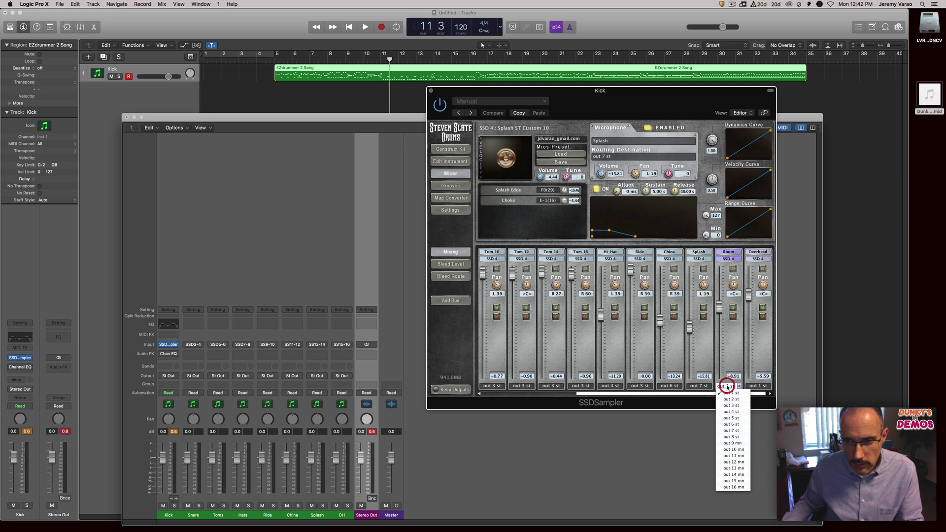
{"action": "left_click", "coordinate": [731, 434]}
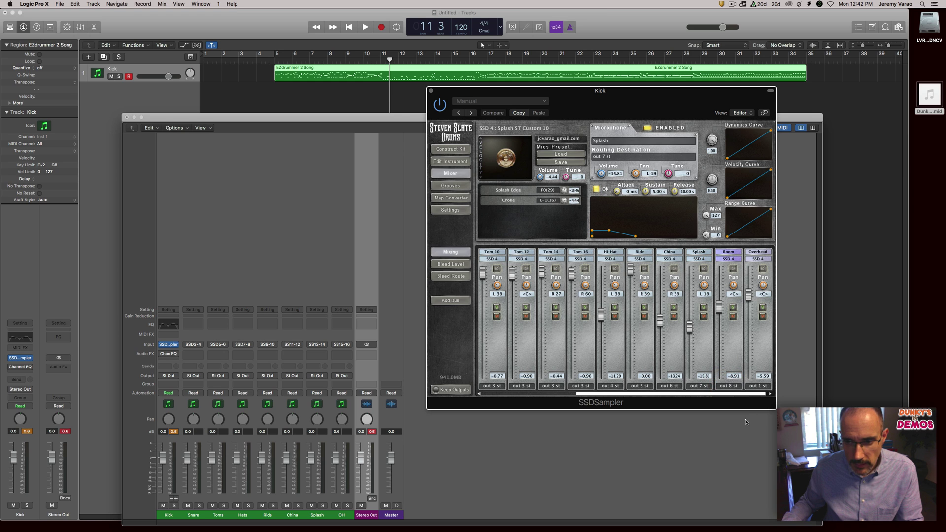
{"action": "left_click", "coordinate": [757, 385]}
{"action": "left_click", "coordinate": [756, 437]}
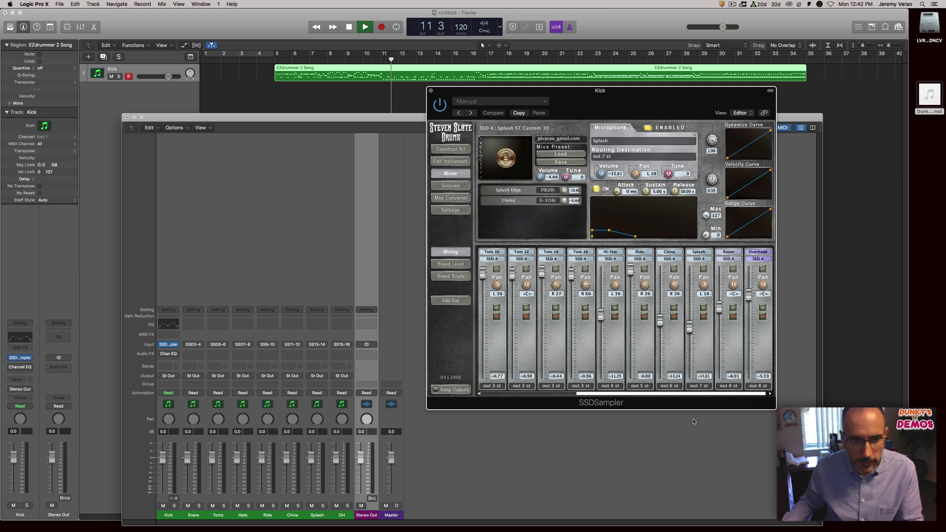
During playback, lower the Snare to -1.2 dB and the Stereo Out to -1.9 dB
{"action": "key", "text": "space"}
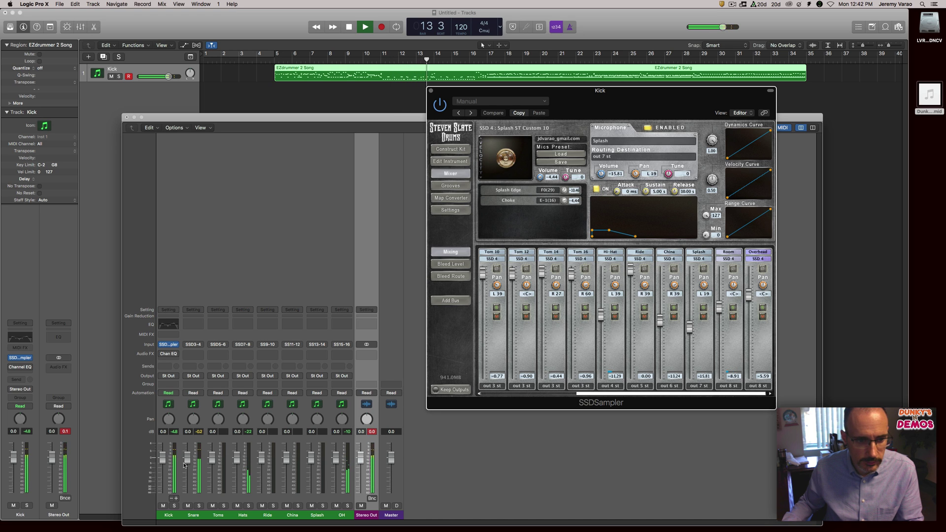
{"action": "left_click_drag", "start_coordinate": [188, 459], "coordinate": [187, 466]}
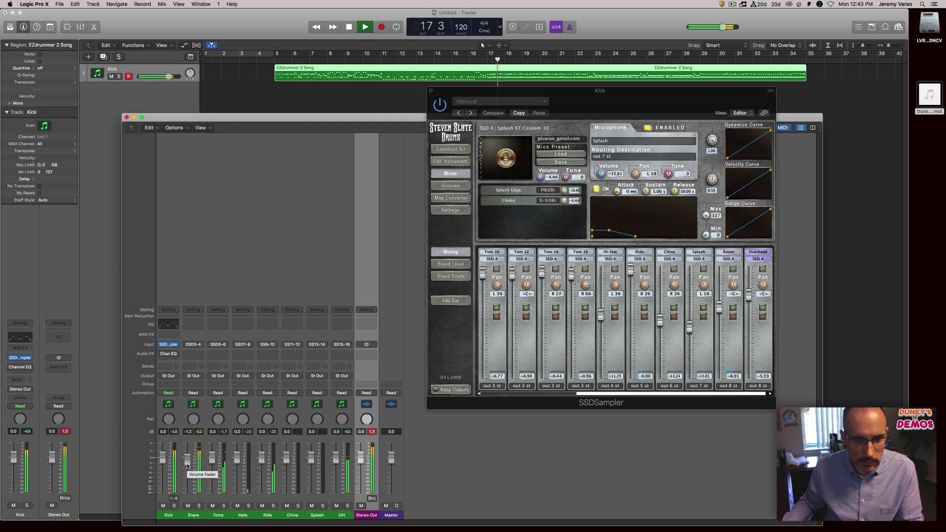
{"action": "left_click_drag", "start_coordinate": [361, 462], "coordinate": [360, 469]}
{"action": "key", "text": "space"}
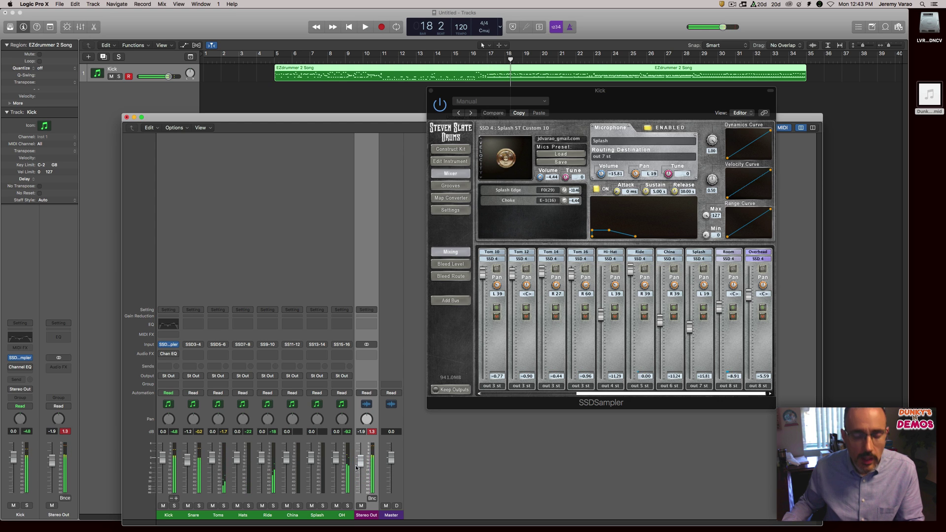
Reposition the SSDSampler window and nudge the Snare level up to -0.3 dB
{"action": "left_click_drag", "start_coordinate": [477, 95], "coordinate": [405, 88]}
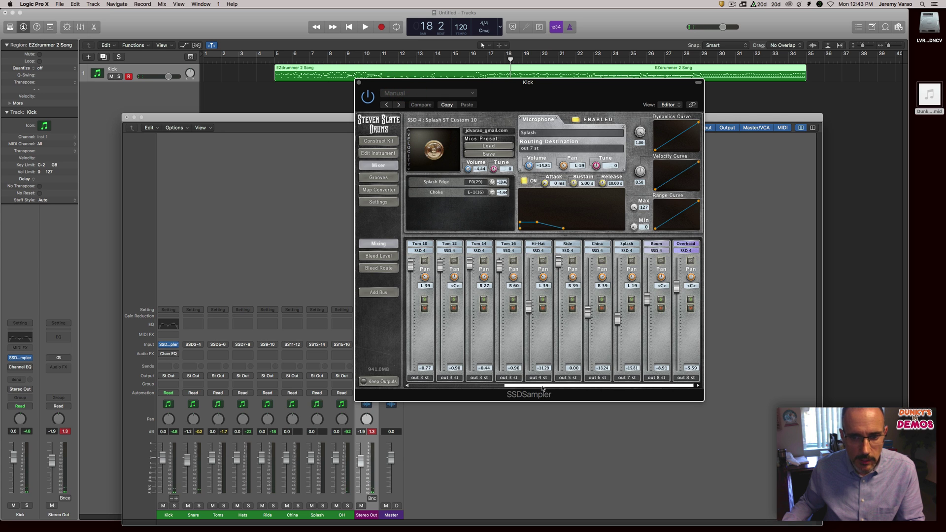
{"action": "left_click_drag", "start_coordinate": [545, 387], "coordinate": [417, 391]}
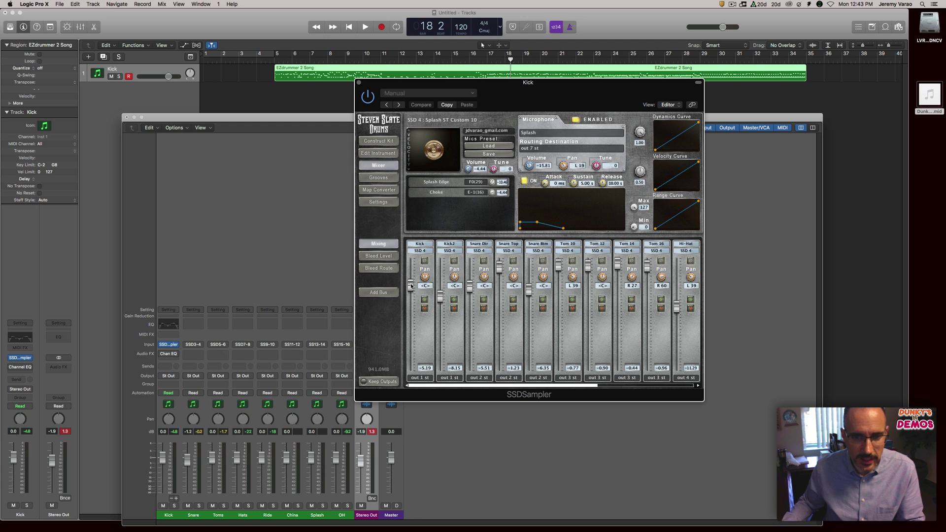
{"action": "left_click_drag", "start_coordinate": [189, 463], "coordinate": [187, 458]}
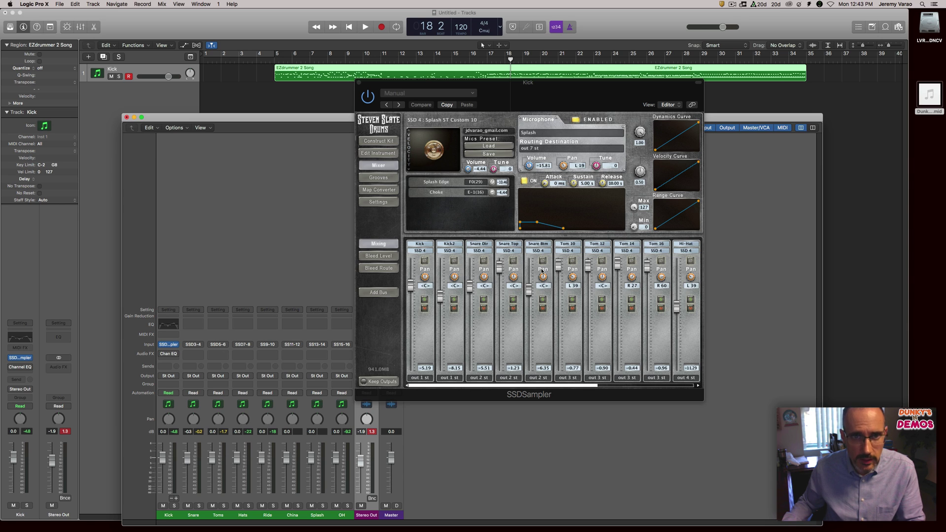
Replace SSDSampler on Kick with EZdrummer Multi-Output (16xStereo) and show its MIXER page
{"action": "left_click", "coordinate": [359, 83]}
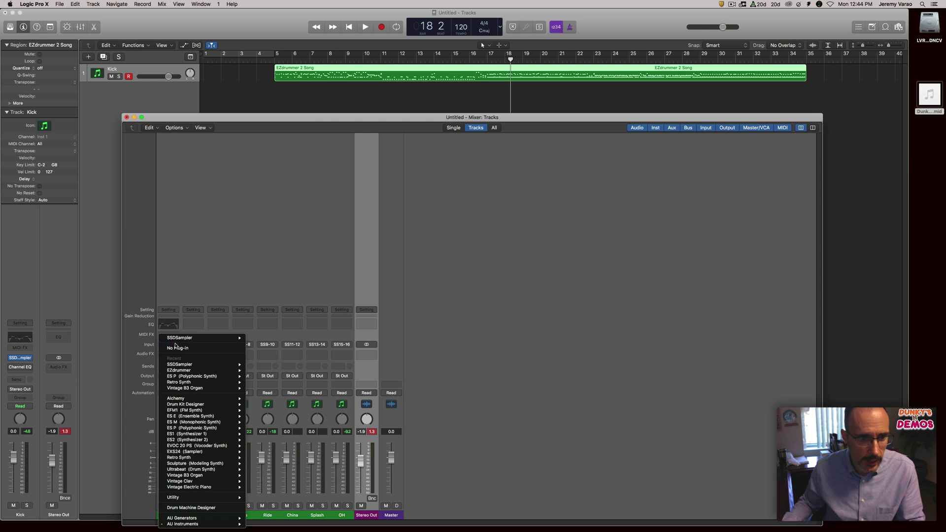
{"action": "left_click", "coordinate": [168, 345]}
{"action": "mouse_move", "coordinate": [220, 339]}
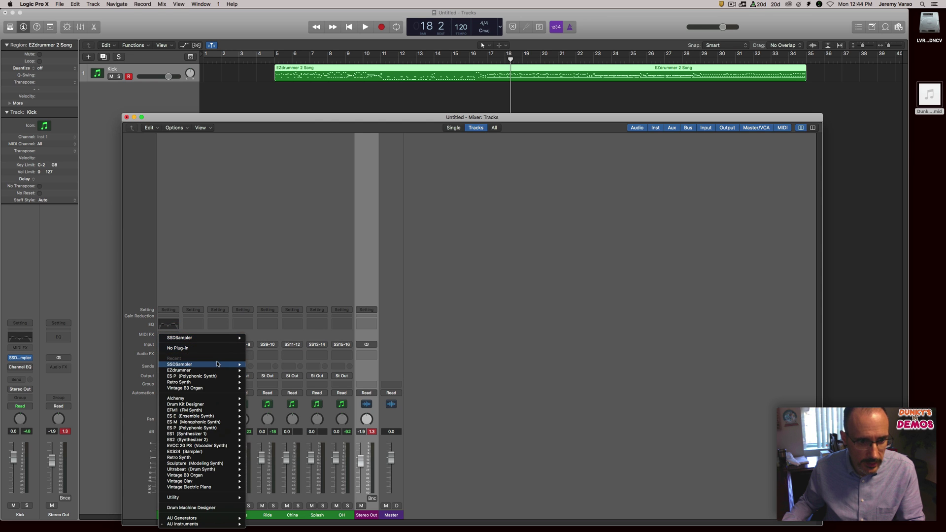
{"action": "mouse_move", "coordinate": [217, 370]}
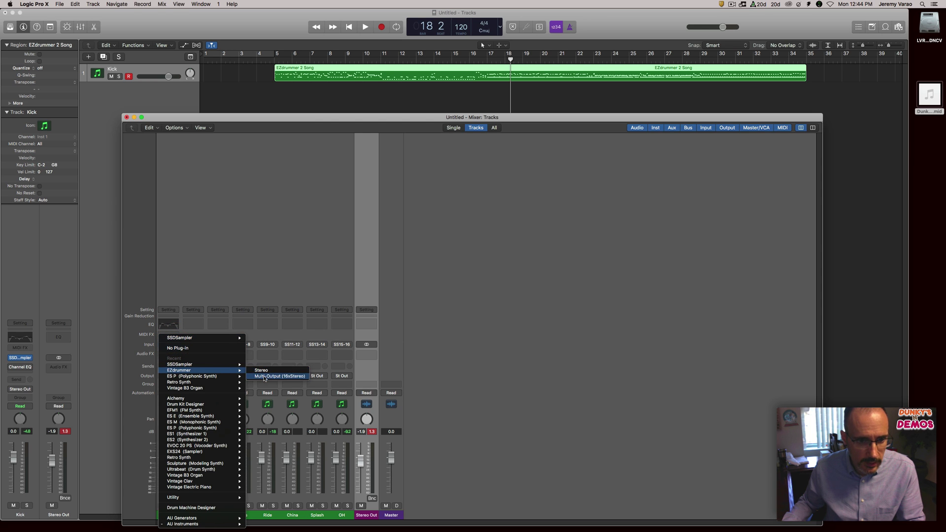
{"action": "left_click", "coordinate": [264, 377]}
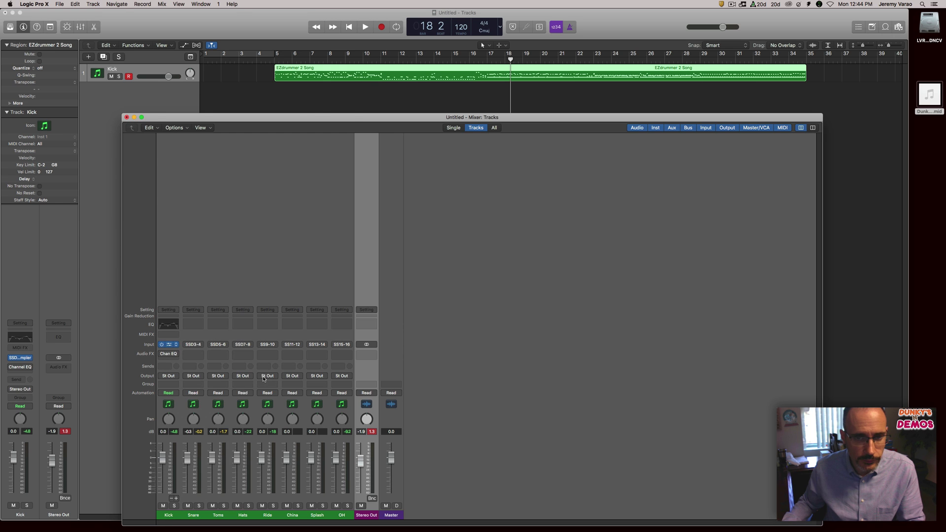
{"action": "left_click", "coordinate": [217, 71]}
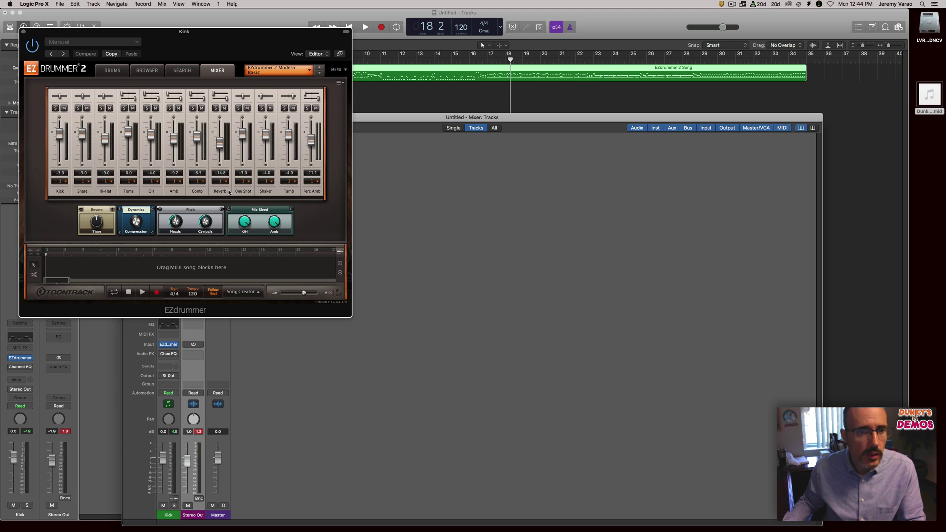
{"action": "left_click", "coordinate": [267, 77]}
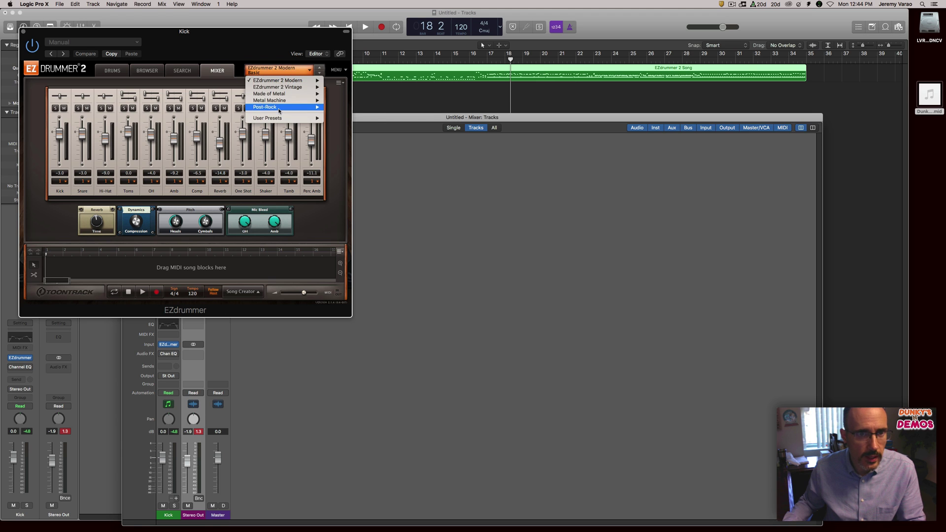
{"action": "mouse_move", "coordinate": [301, 93]}
{"action": "left_click", "coordinate": [332, 127]}
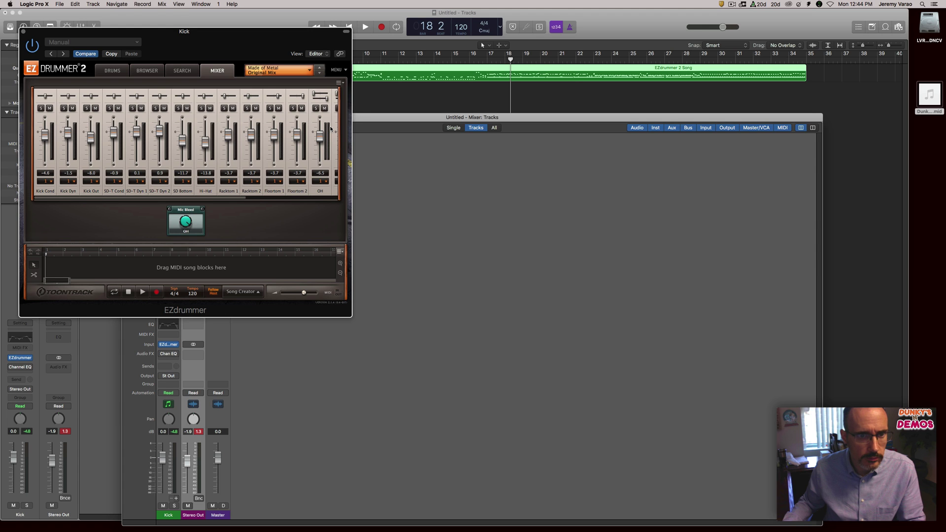
{"action": "left_click_drag", "start_coordinate": [238, 199], "coordinate": [318, 200]}
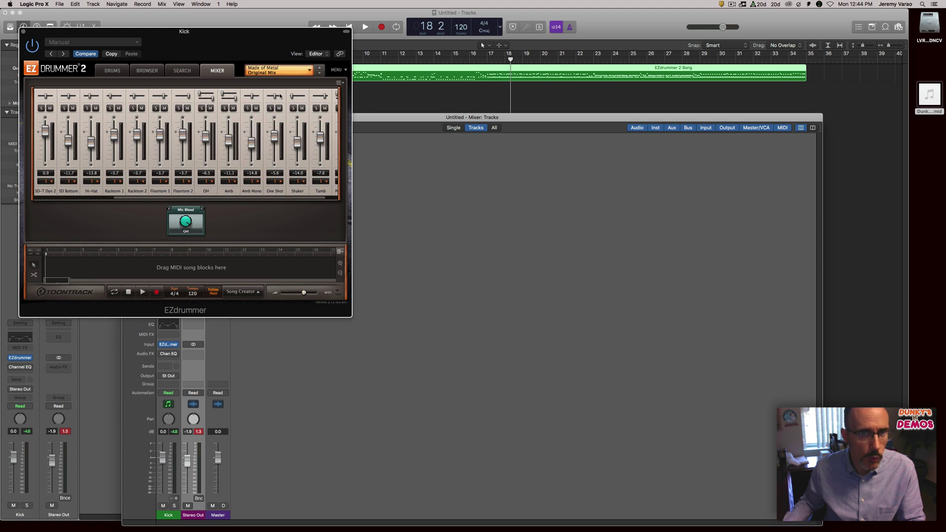
{"action": "left_click", "coordinate": [288, 73]}
{"action": "mouse_move", "coordinate": [290, 84]}
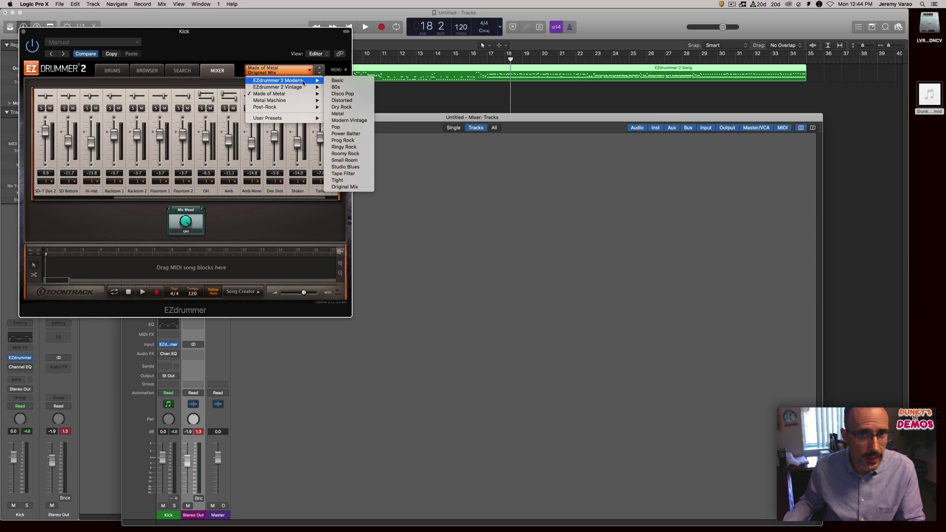
{"action": "left_click", "coordinate": [338, 81]}
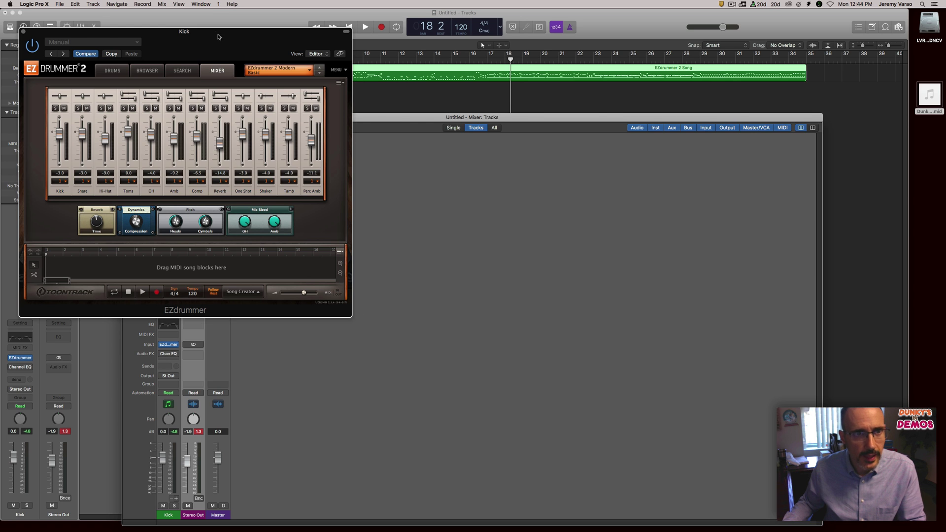
Move the EZdrummer 2 window to the centre-right of the screen
{"action": "left_click_drag", "start_coordinate": [216, 34], "coordinate": [600, 91]}
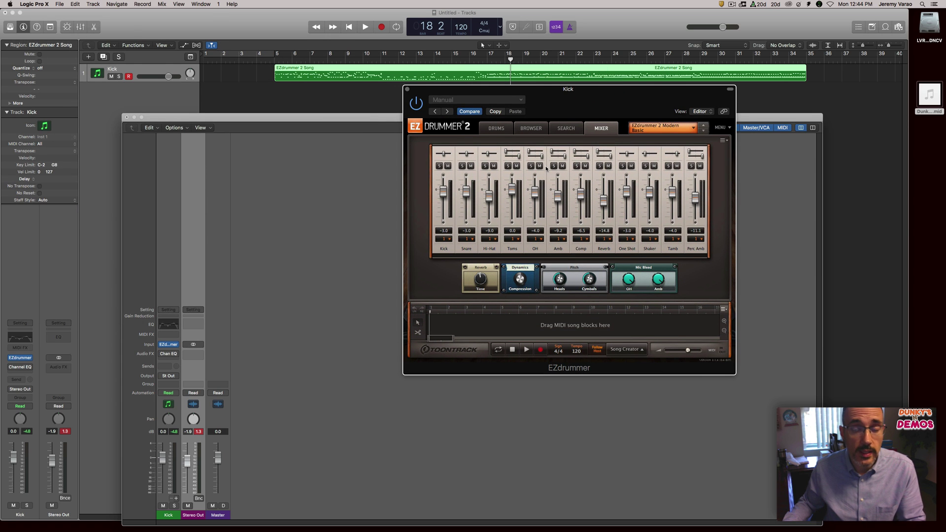